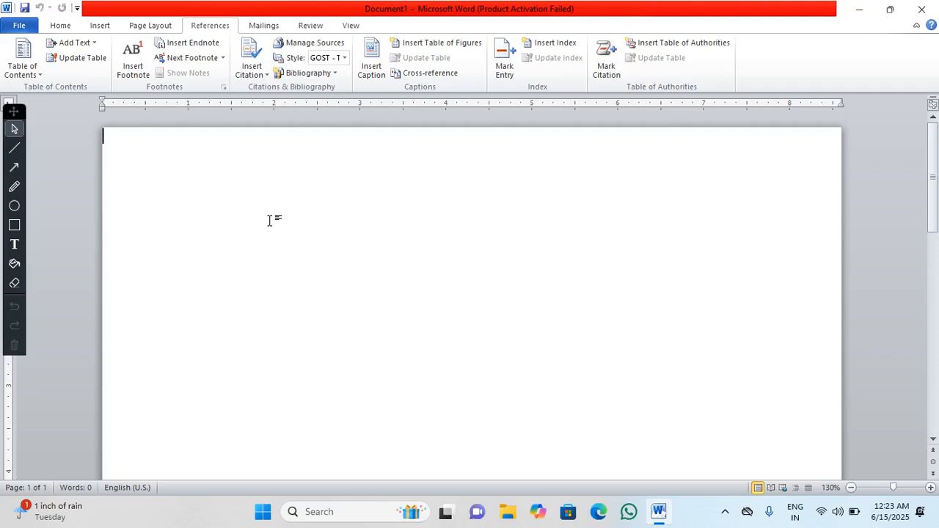
Add page breaks to the blank document until it has ten pages
scroll(269, 220, down, 8)
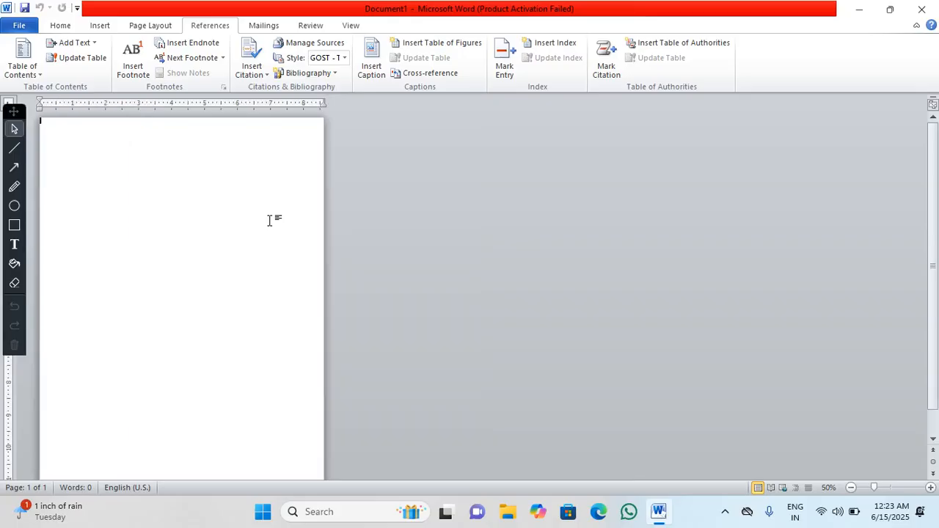
scroll(270, 220, down, 2)
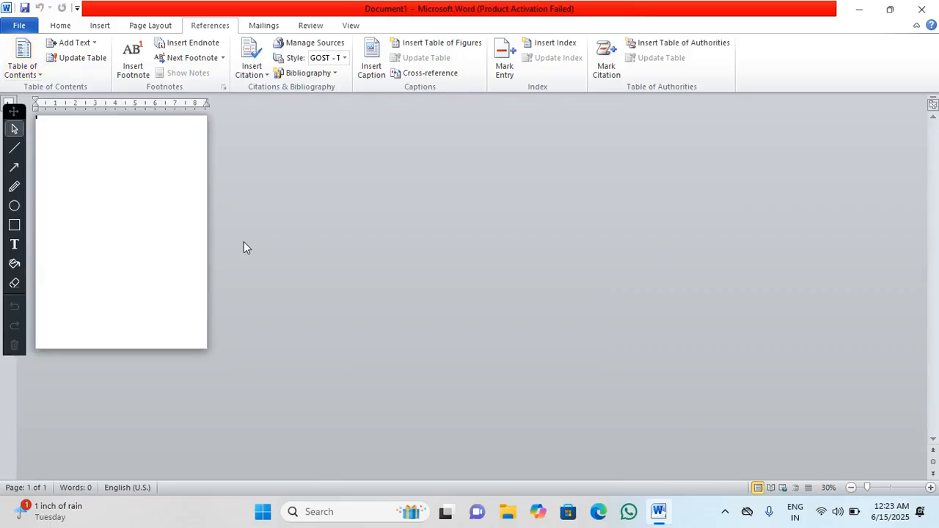
key(ctrl+Return)
key(ctrl+Return)
key(ctrl+Return)
key(ctrl+Return)
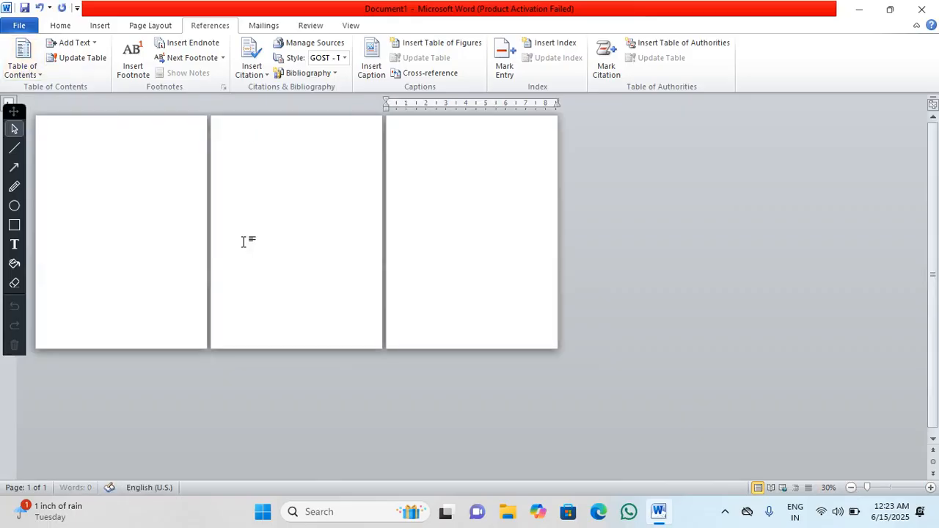
key(ctrl+Return)
key(ctrl+Return)
key(ctrl+Return)
key(ctrl+Return)
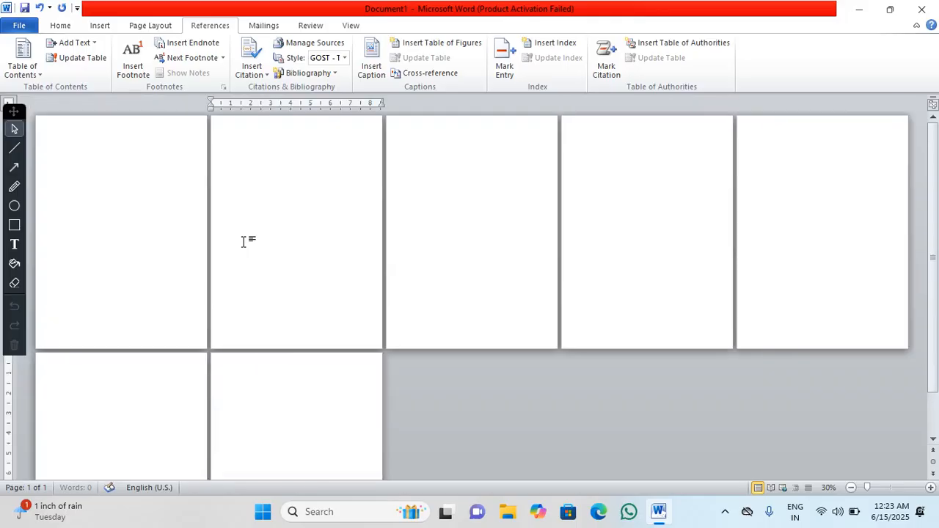
key(ctrl+Return)
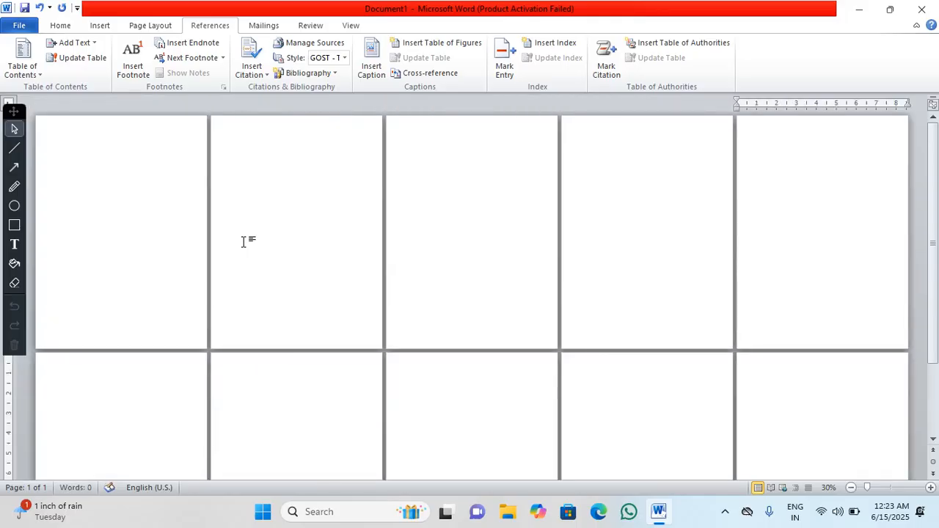
Enter the heading "Computer definition" near the top of the second page, inset from the page edge
click(263, 125)
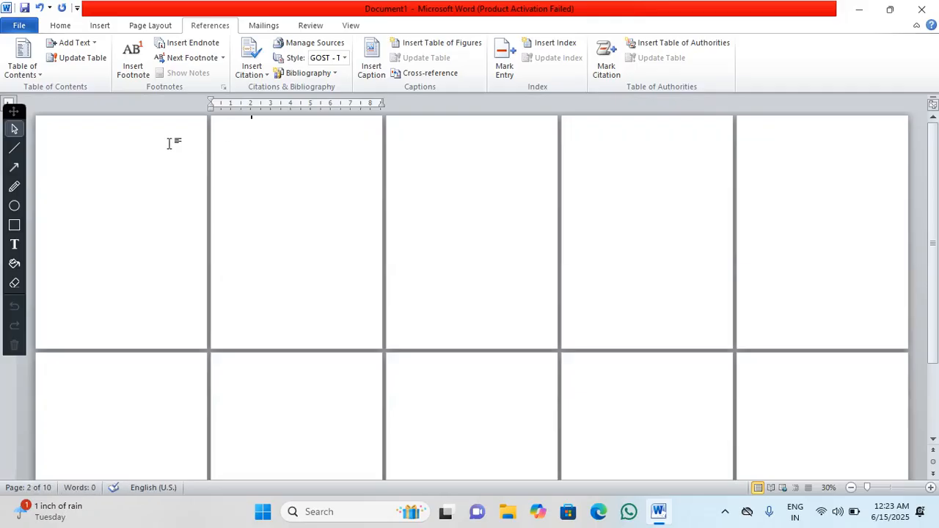
click(94, 139)
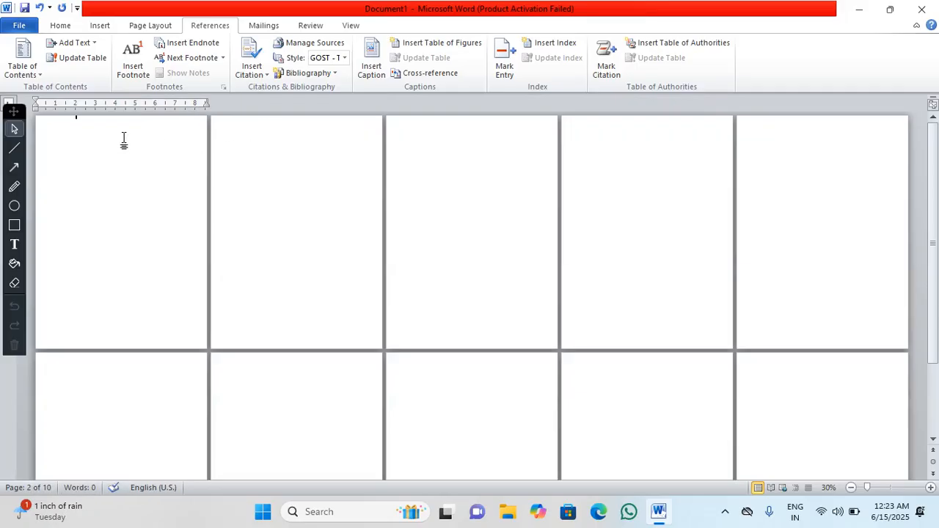
click(248, 138)
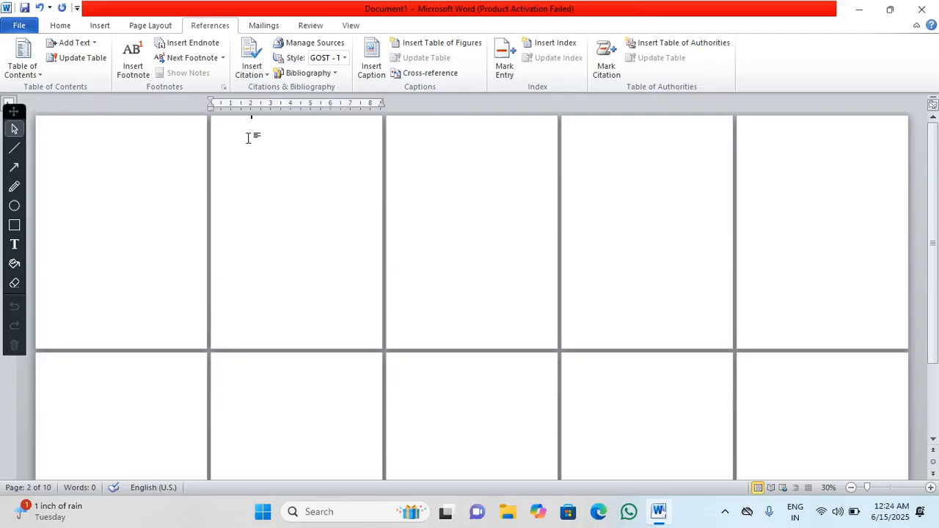
scroll(245, 132, up, 9)
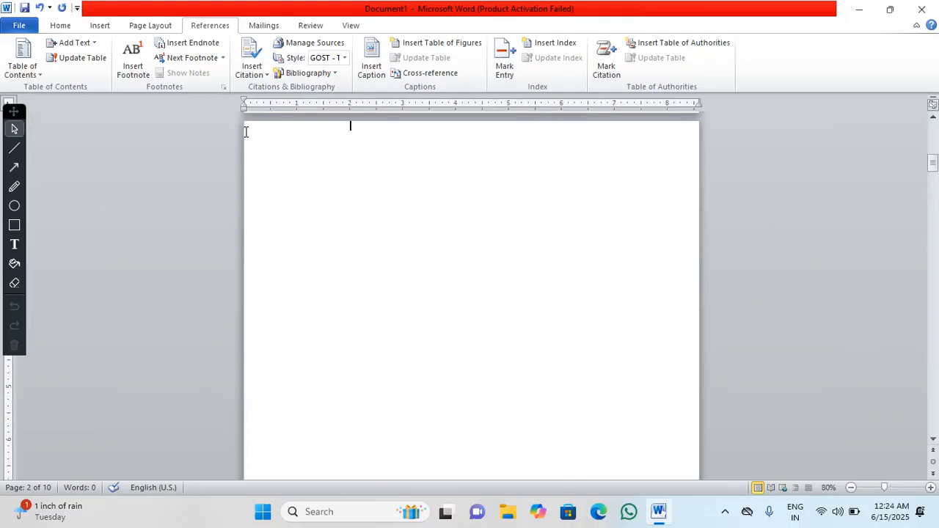
click(178, 165)
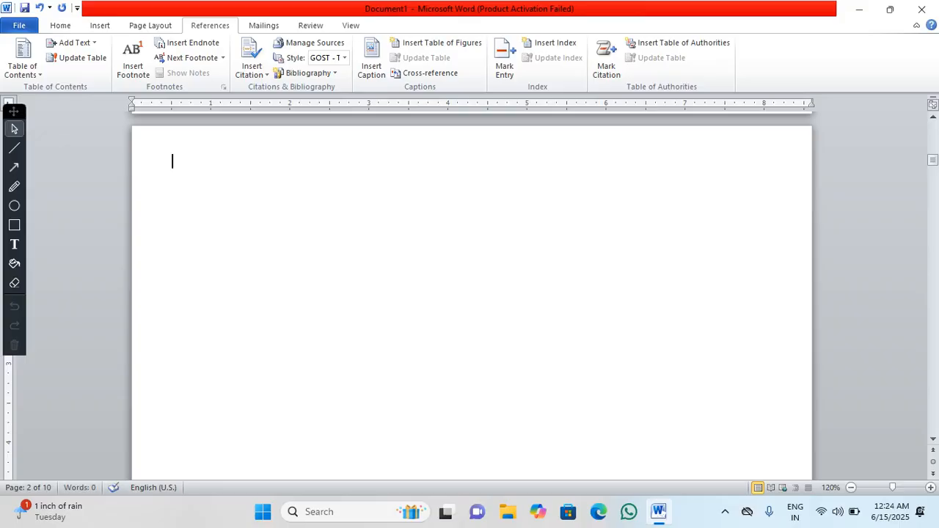
text(compute)
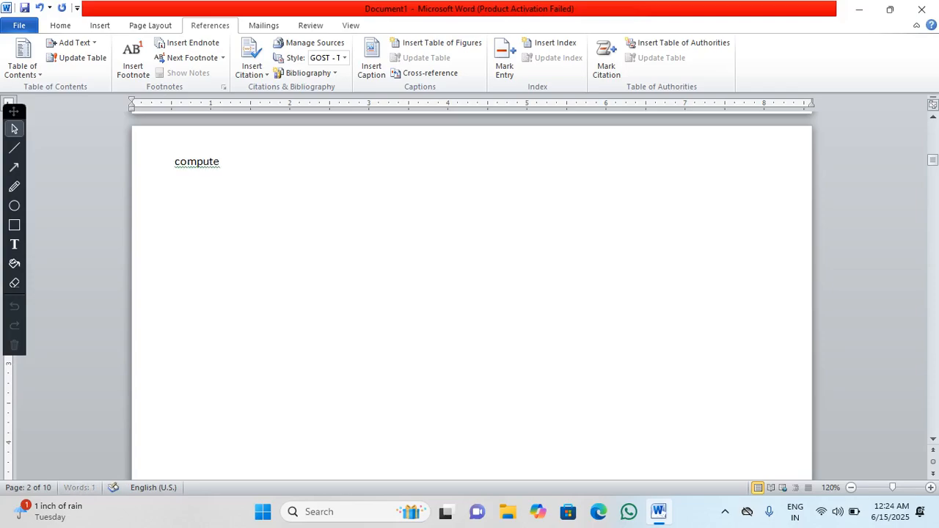
text(r de)
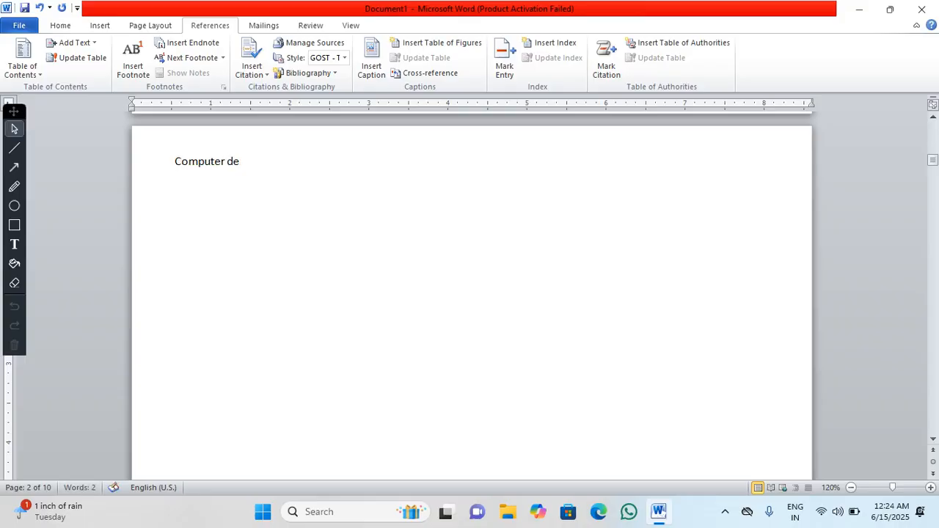
text(fination)
key(Return)
Generate sample text under the heading with the =rand() function and delete everything after its first paragraph
text(=)
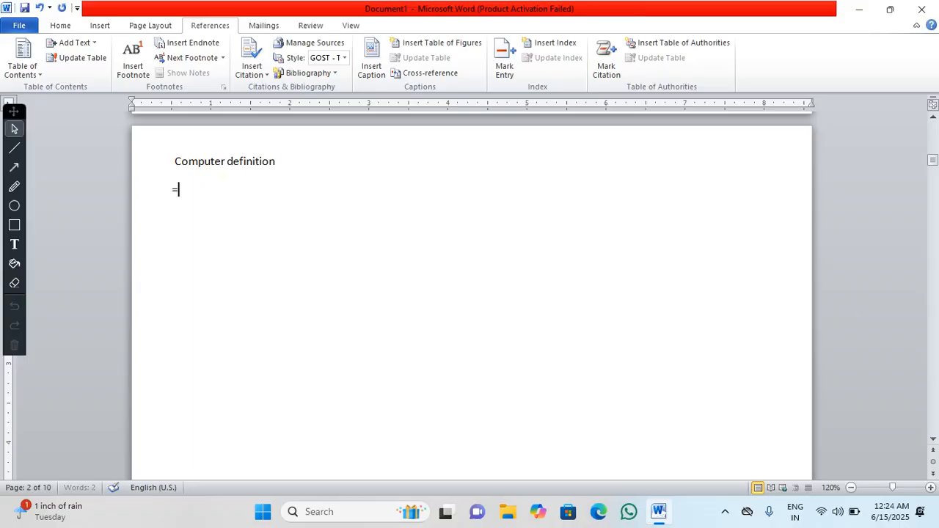
text(rand()
key(Return)
drag(734, 353, 110, 251)
key(BackSpace)
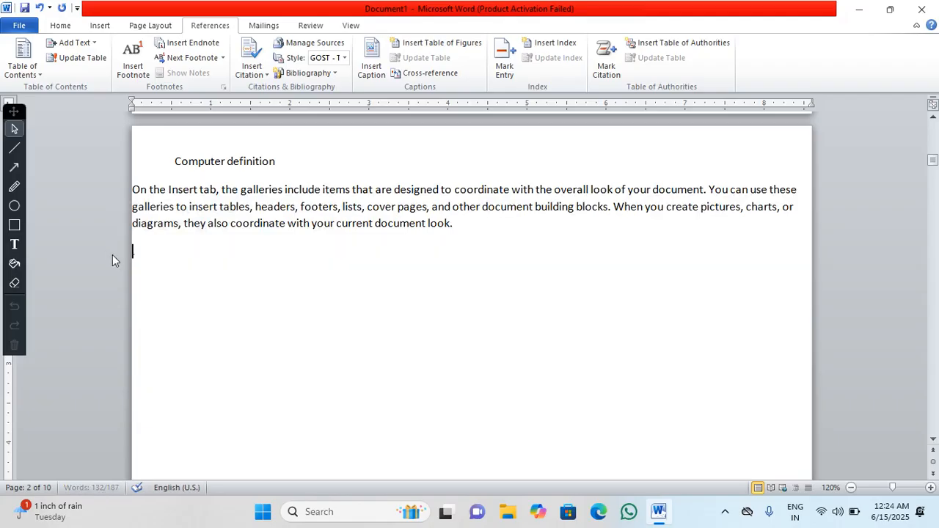
Indent the sample paragraph so it lines up with the "Computer definition" heading
drag(451, 223, 120, 190)
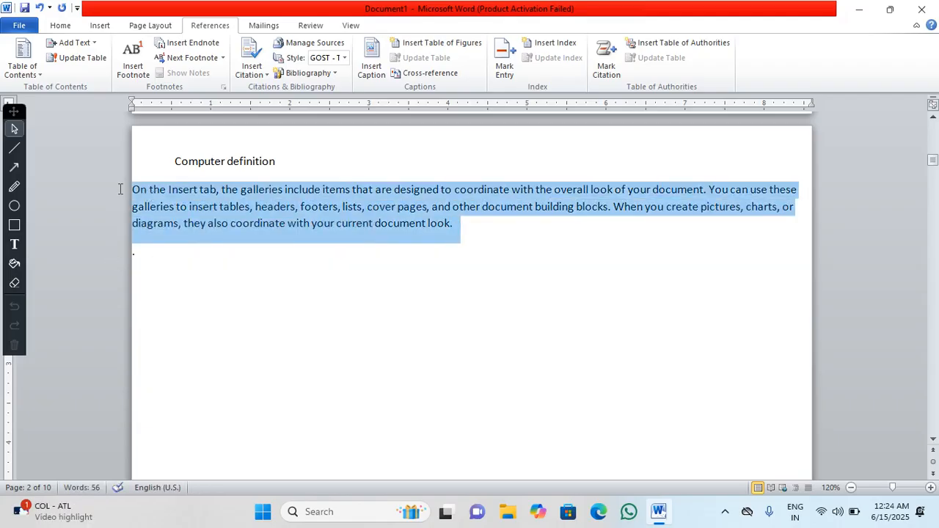
key(Tab)
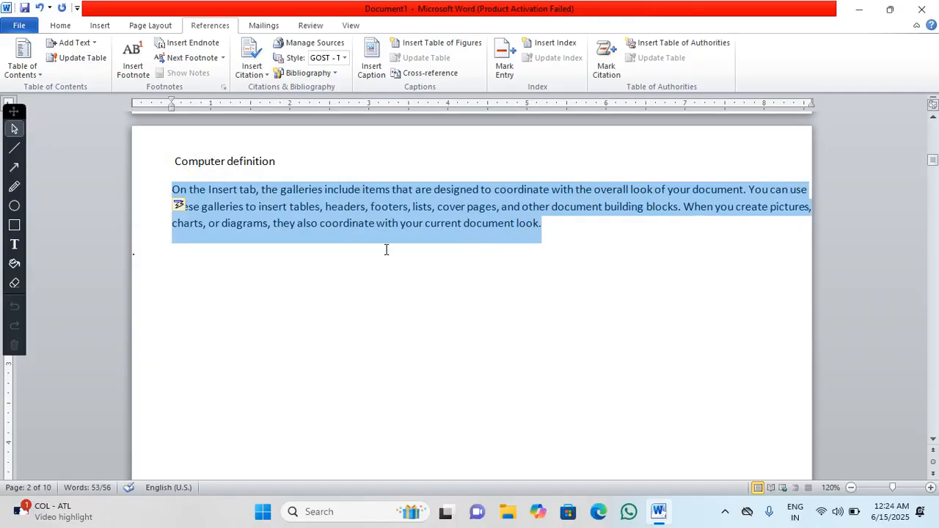
click(369, 246)
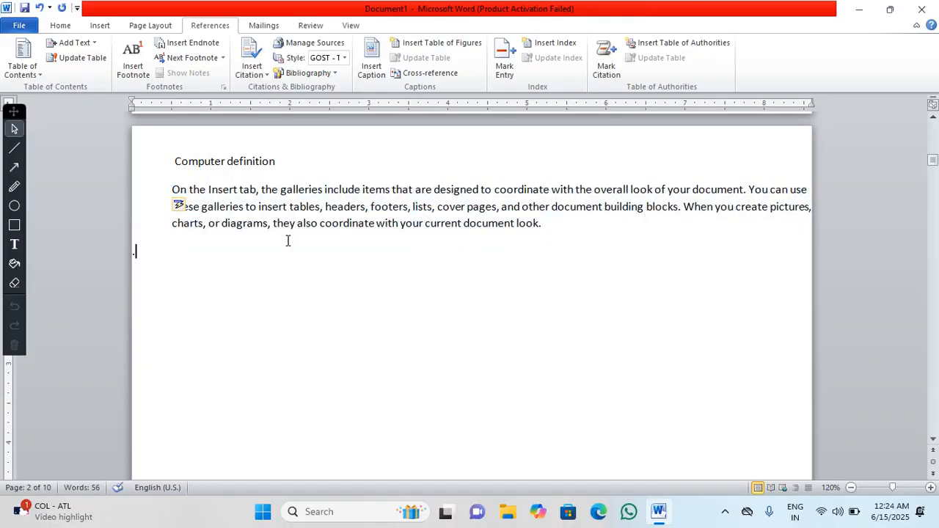
Copy the heading with its paragraph and paste the copy a few lines lower on the same page
drag(549, 231, 169, 163)
key(ctrl+c)
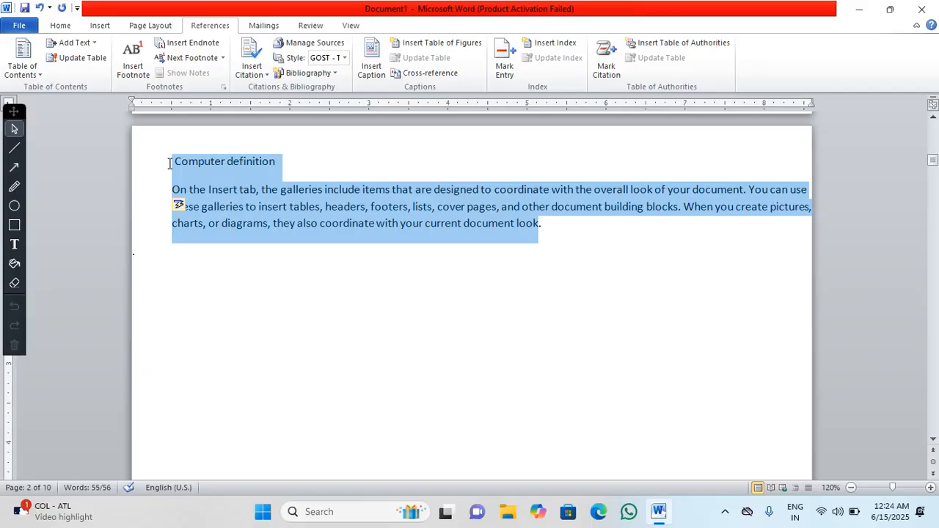
click(192, 308)
key(Return)
key(Return)
key(Return)
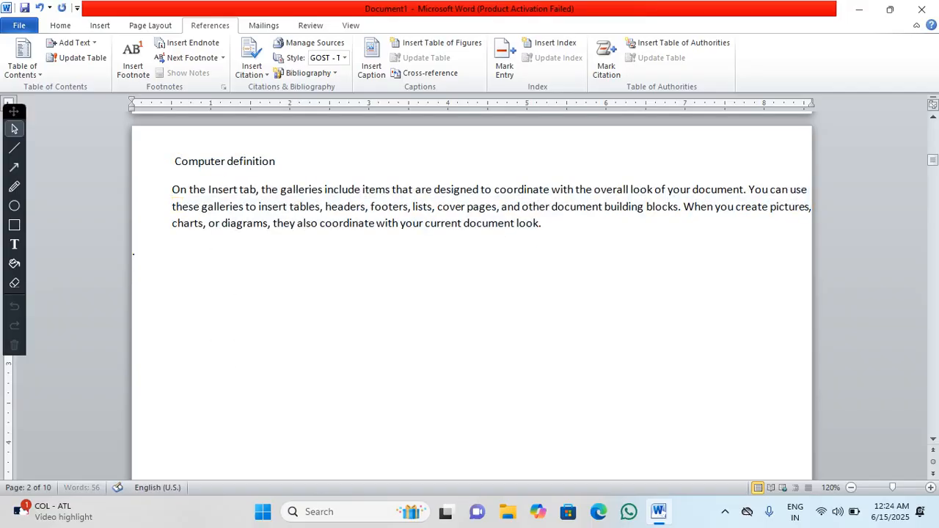
key(ctrl+v)
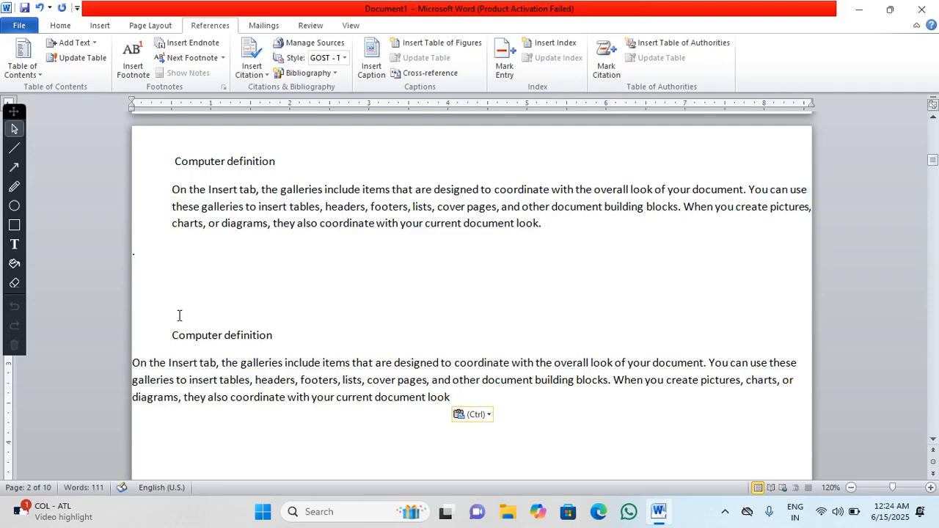
Indent the pasted paragraph to line up with the heading above it
drag(467, 402, 30, 369)
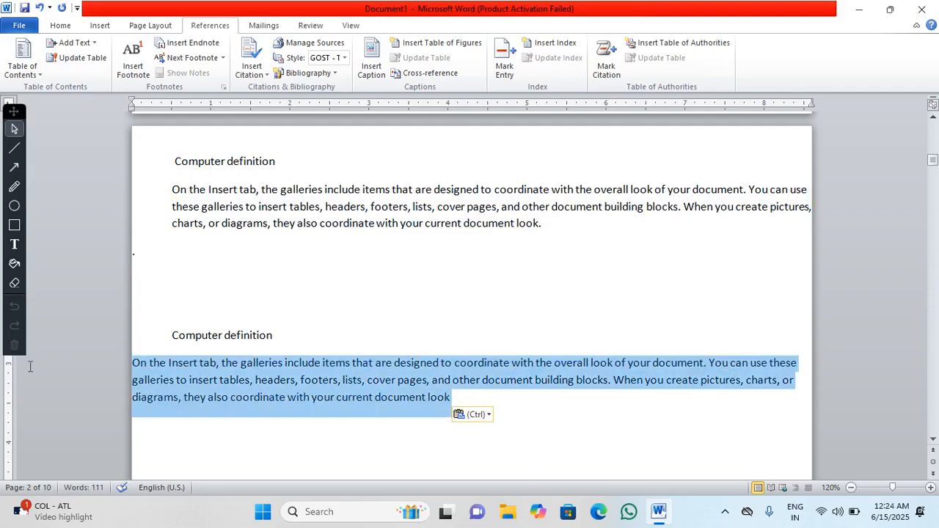
key(ctrl)
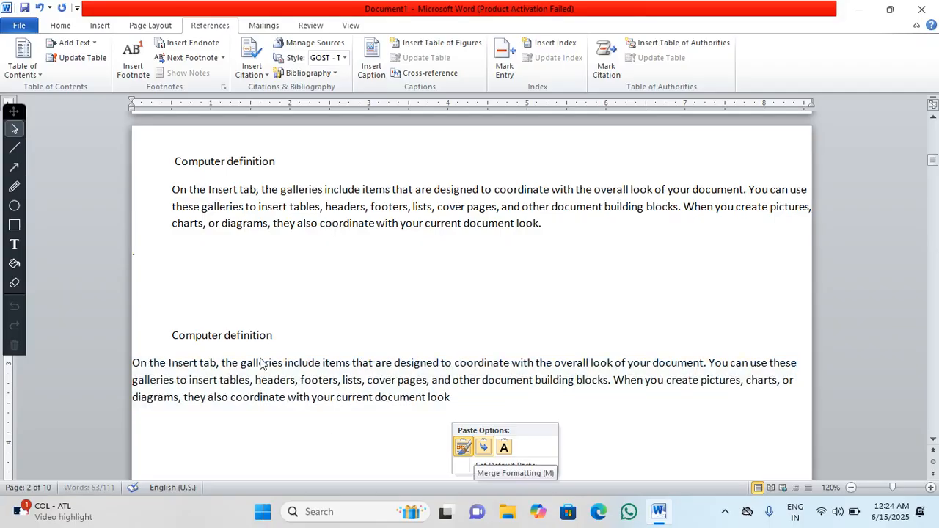
drag(470, 405, 86, 362)
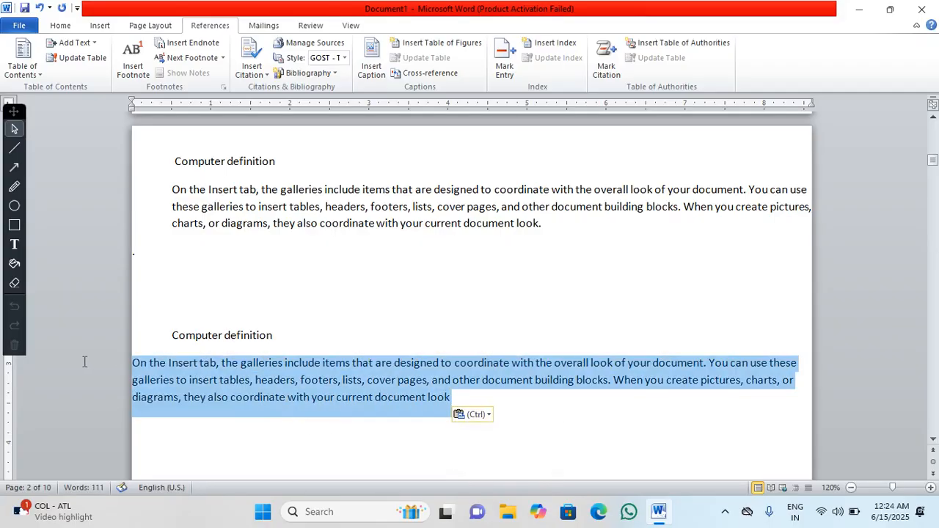
key(ctrl+m)
Replace the heading of the pasted section with "Hardware defination"
drag(287, 335, 175, 334)
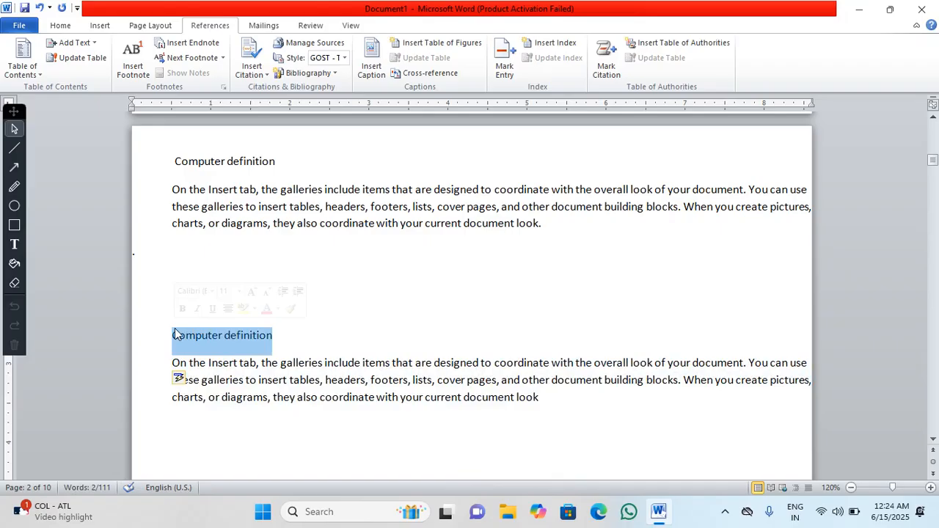
text(H)
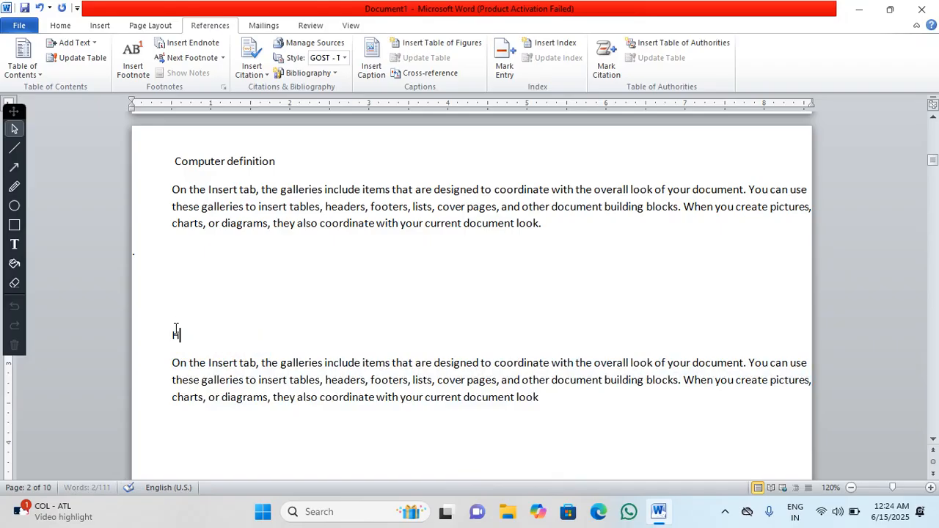
text(ared)
key(BackSpace)
key(BackSpace)
text(dware)
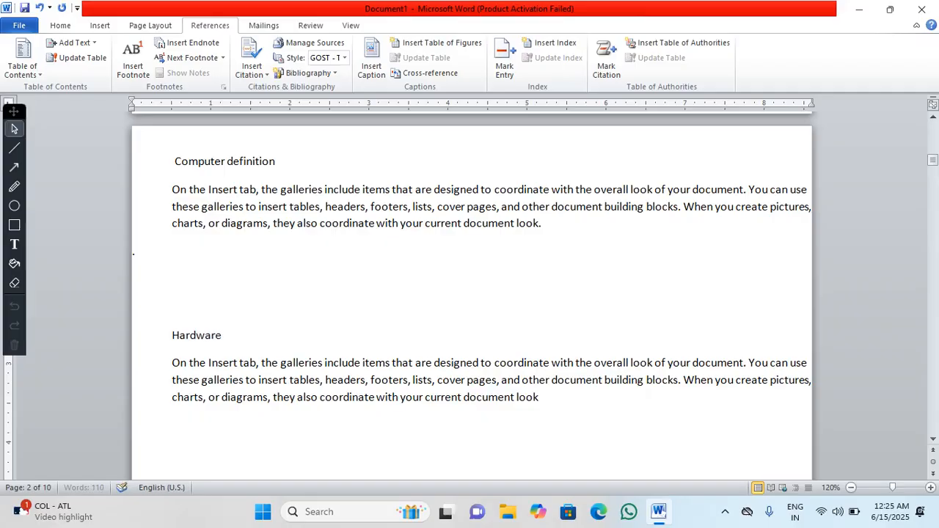
text( defination)
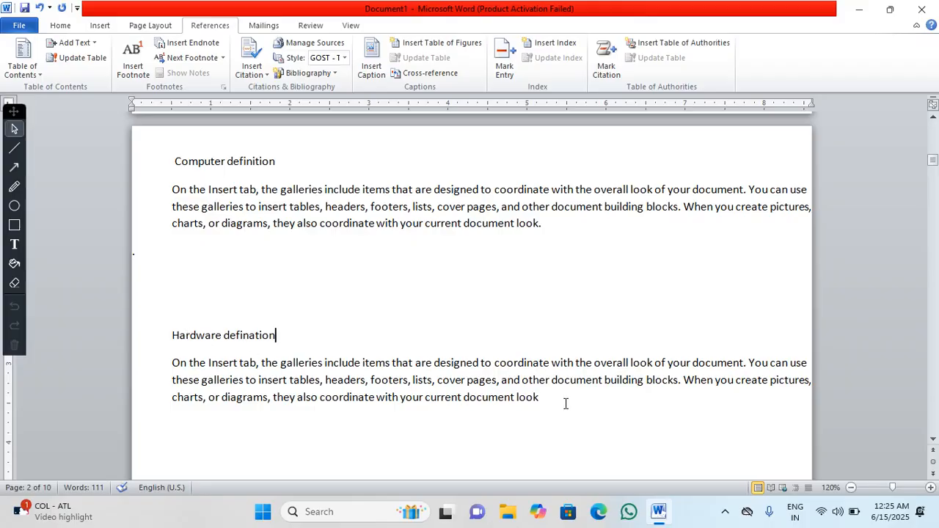
Paste the copied "Computer definition" section at the top of the blank fourth page
scroll(548, 409, down, 10)
scroll(484, 399, up, 10)
ctrl+scroll(448, 174, down, 5)
scroll(574, 205, down, 3)
scroll(569, 205, down, 3)
click(120, 236)
scroll(166, 259, up, 3)
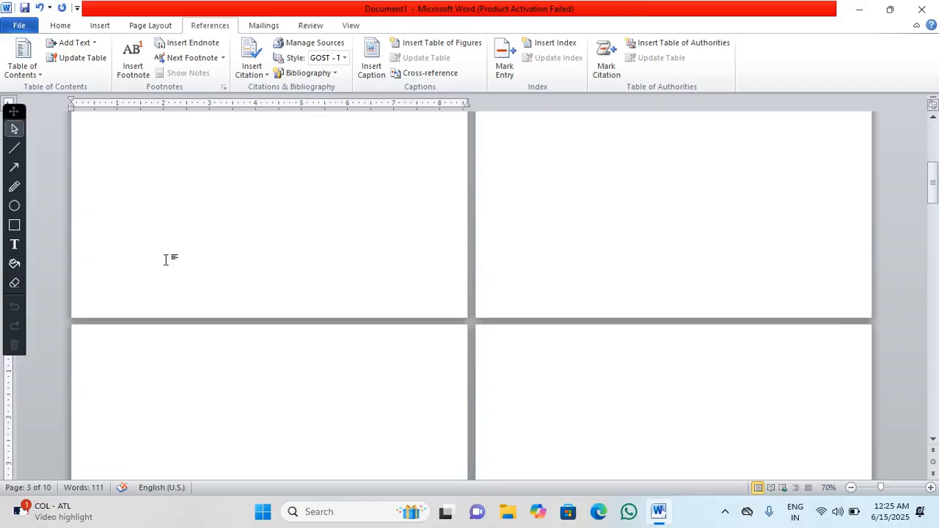
text(Hardware defination On the Insert tab, the galleries include items that are designed to coordinate with the overall look of your document.  You can use these galleries to insert tables, headers, footers, lists, cover pages, and other document building blocks. When you create pictures, charts, or diagrams, they also coordinate with your current document look)
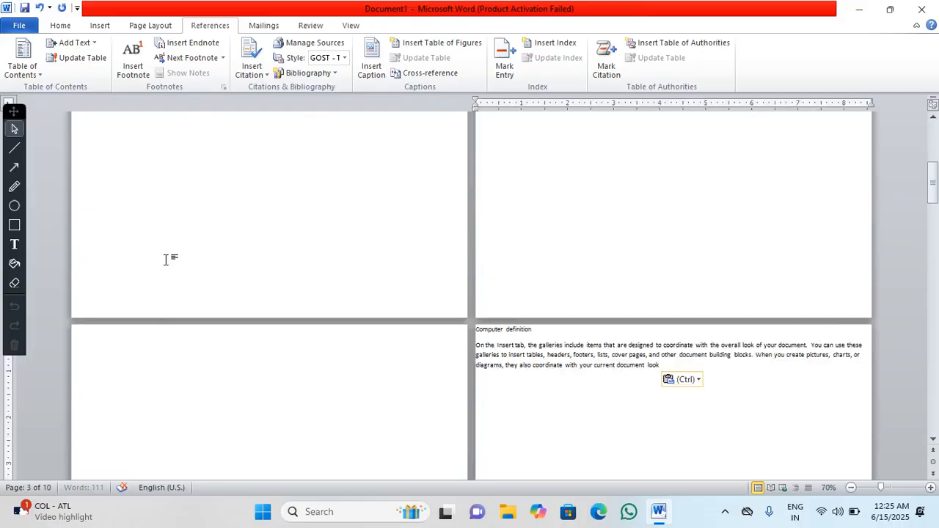
Remove the empty third page that precedes the newly pasted section
scroll(315, 292, down, 5)
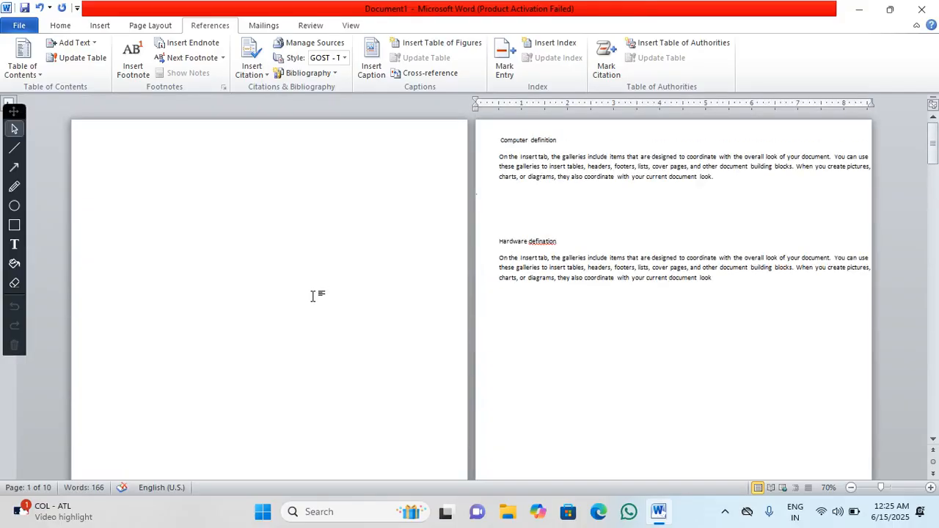
scroll(311, 295, down, 3)
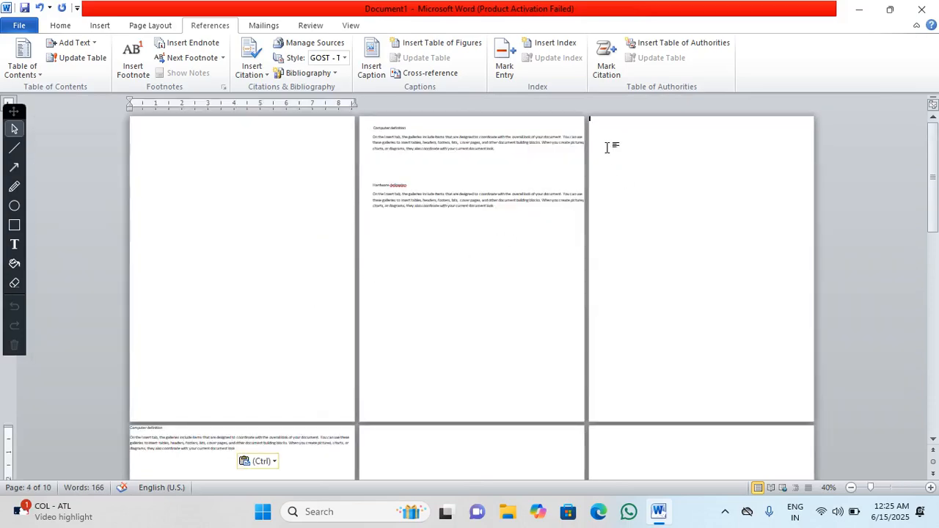
key(Delete)
Indent the pasted section on the third page and add an empty line above its heading
scroll(608, 147, up, 3)
scroll(608, 147, up, 4)
drag(444, 210, 120, 436)
scroll(234, 352, down, 6)
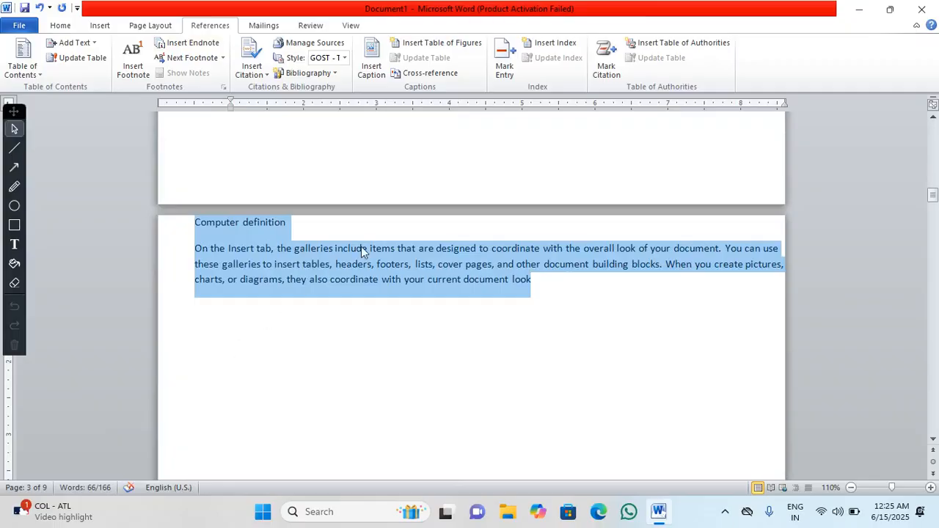
click(363, 253)
key(Return)
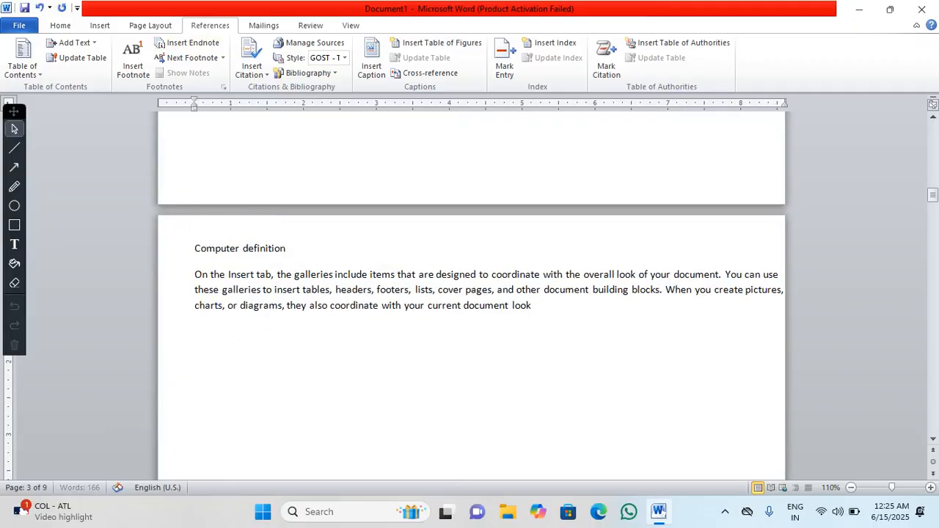
Replace the "Computer definition" heading on the third page with "Software defination"
drag(286, 248, 209, 252)
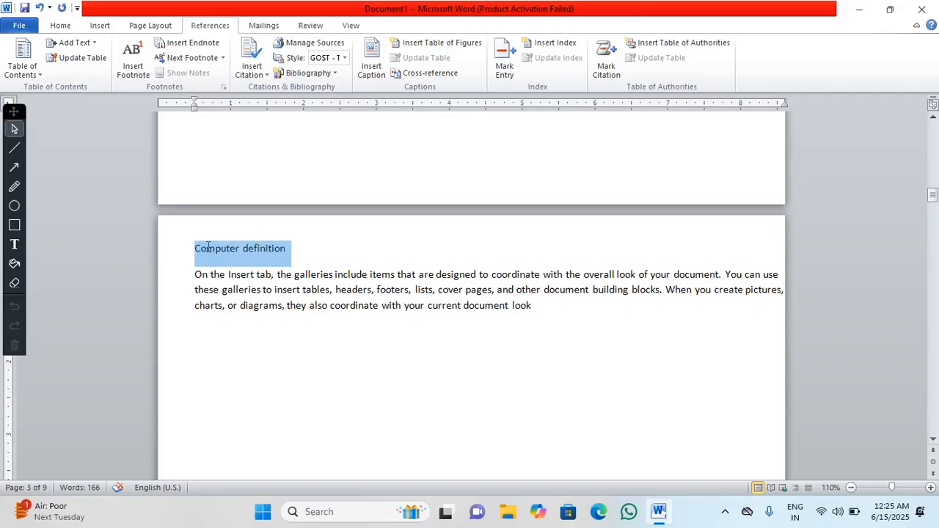
text(sof)
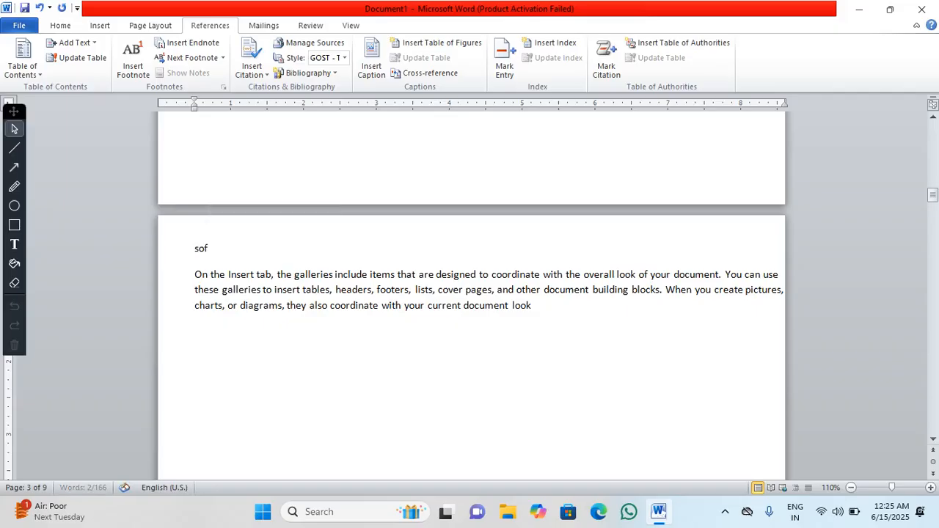
text(tware )
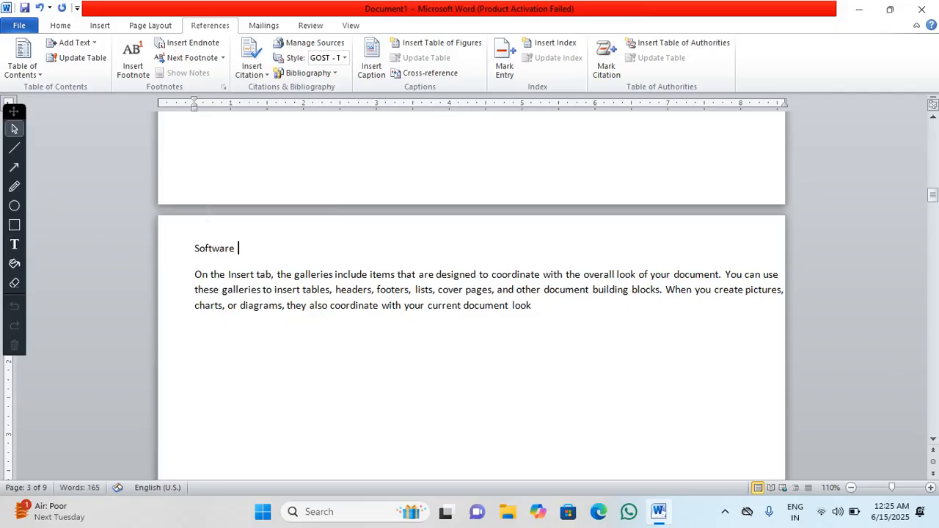
text(dife)
key(BackSpace)
key(BackSpace)
key(BackSpace)
text(efination)
Add an indented heading "About of keyboard" at the start of the blank fourth page
key(Down)
key(Down)
key(Down)
key(Down)
key(Down)
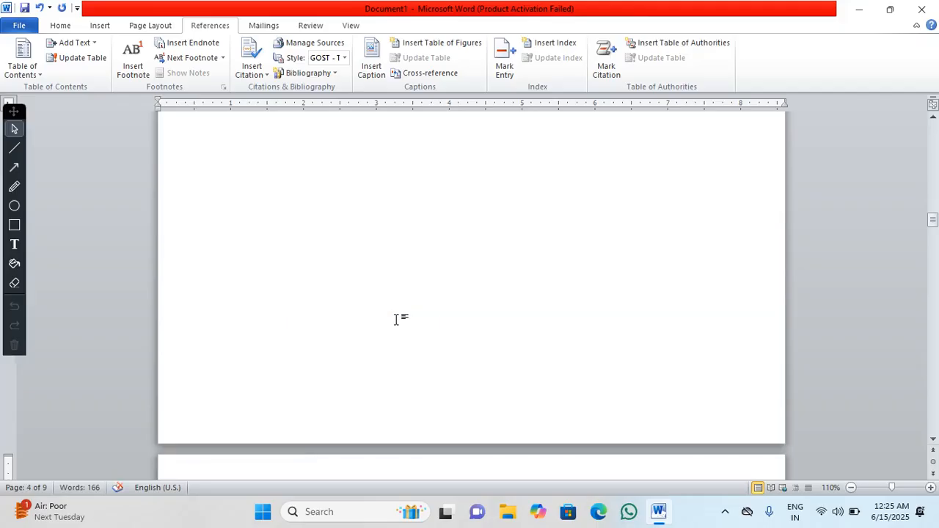
key(Tab)
text(About  of keyboard)
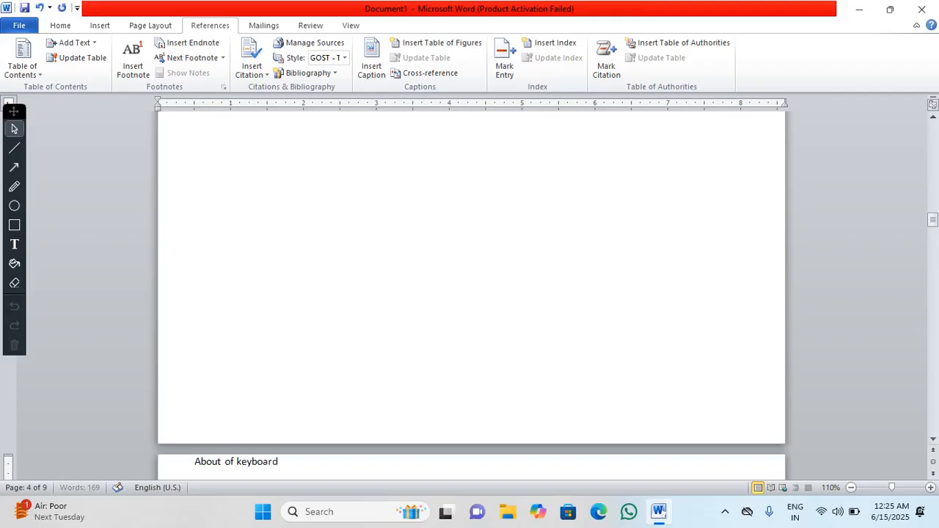
Generate sample paragraphs on a new line below the "About of keyboard" heading using =rand()
key(Return)
key(Tab)
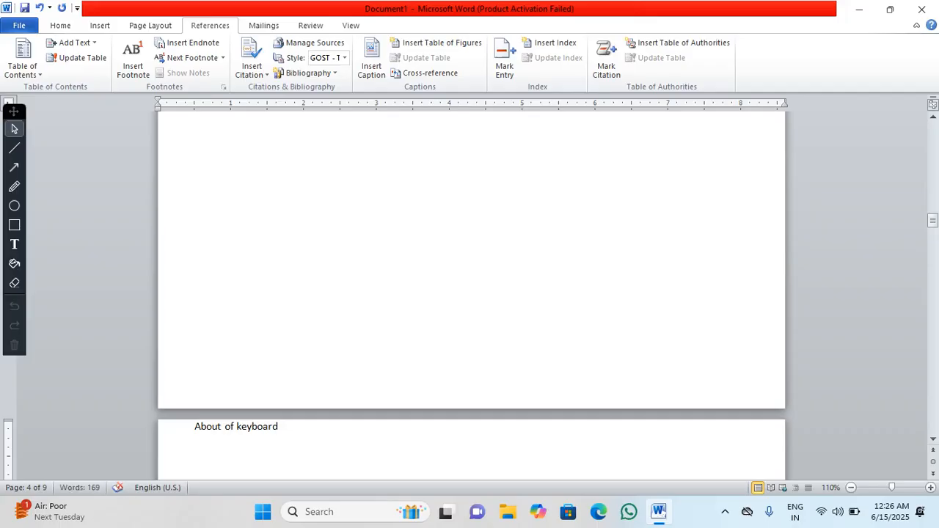
text(=rand()
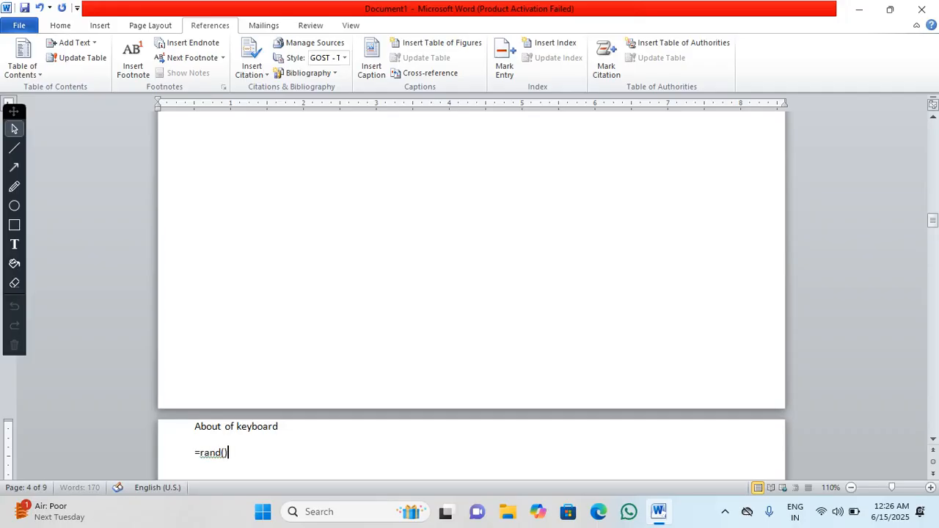
key(Return)
Indent the generated paragraphs to match their heading and add an empty line above "About of keyboard"
drag(715, 434, 136, 282)
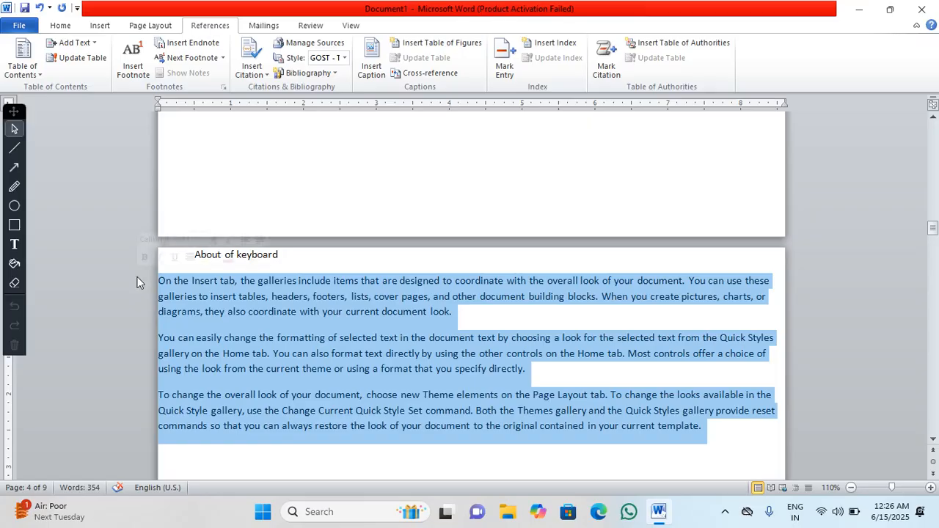
key(Tab)
drag(287, 274, 275, 268)
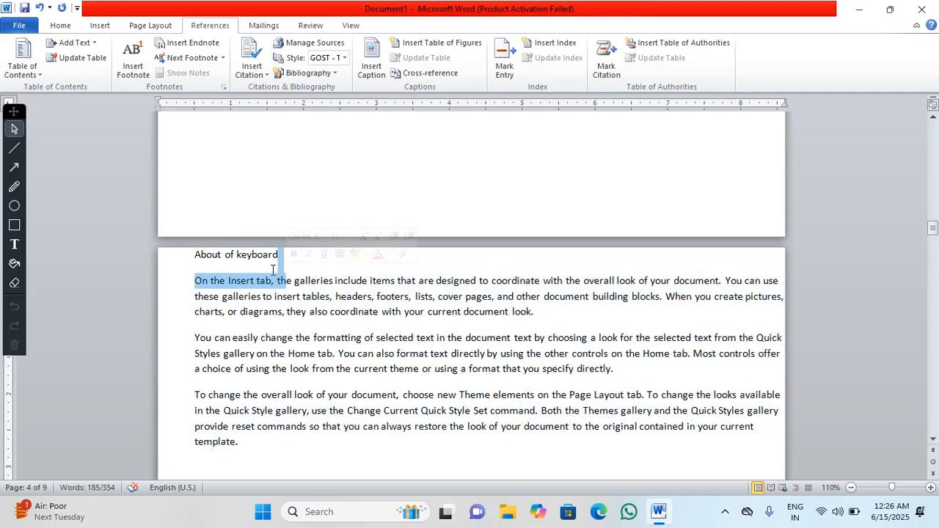
click(196, 253)
key(Return)
key(Tab)
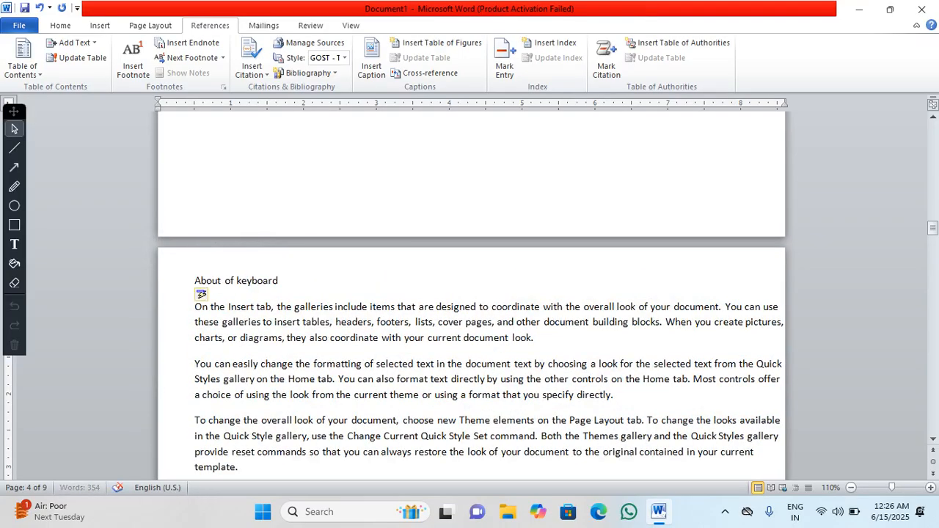
Apply the Heading 1 style to the "Computer definition" heading on the second page
scroll(328, 221, down, 1)
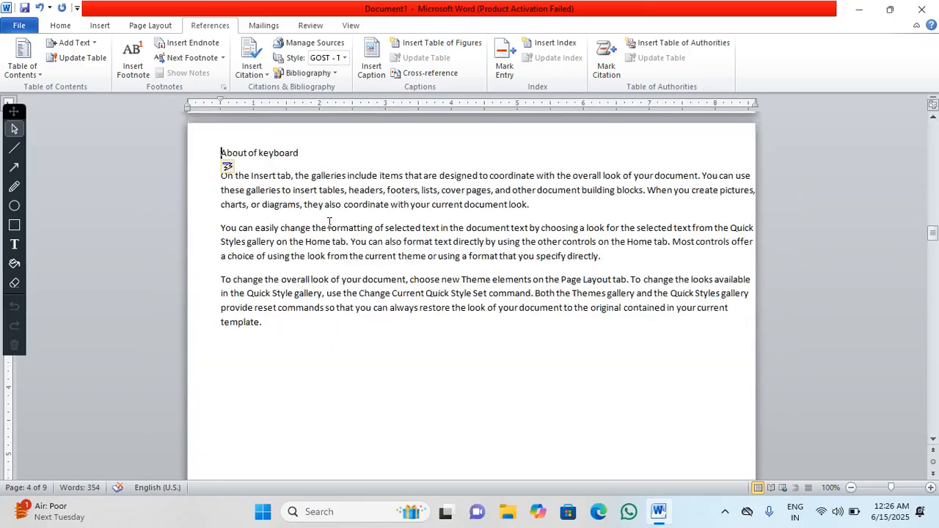
scroll(329, 221, down, 4)
scroll(329, 221, up, 10)
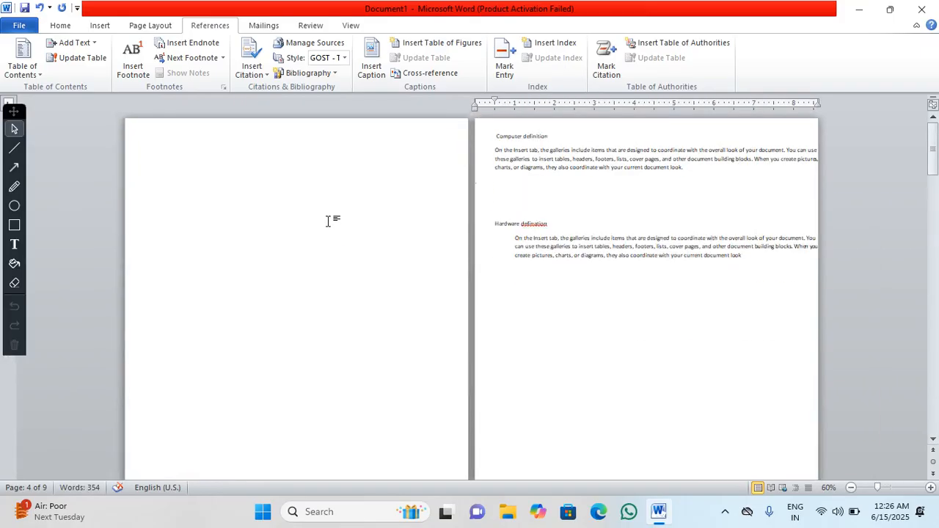
click(551, 134)
scroll(550, 134, up, 8)
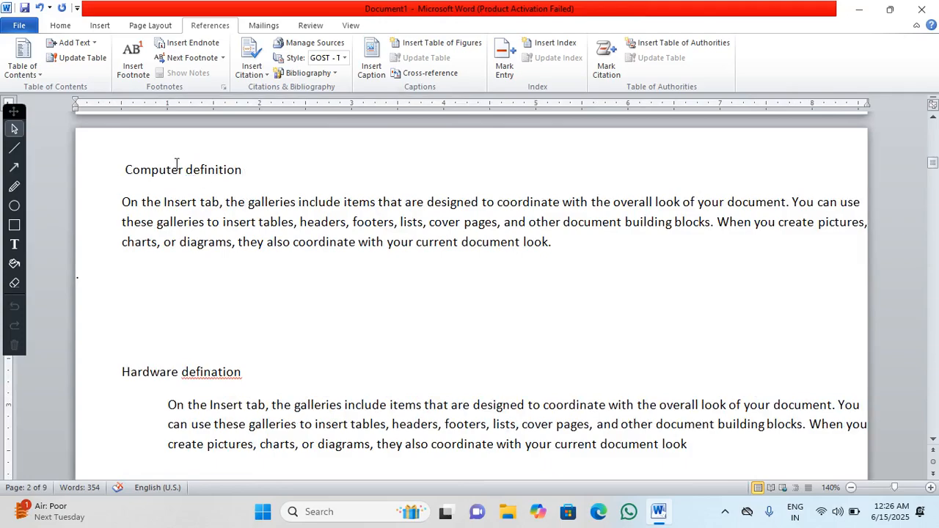
drag(234, 166, 112, 171)
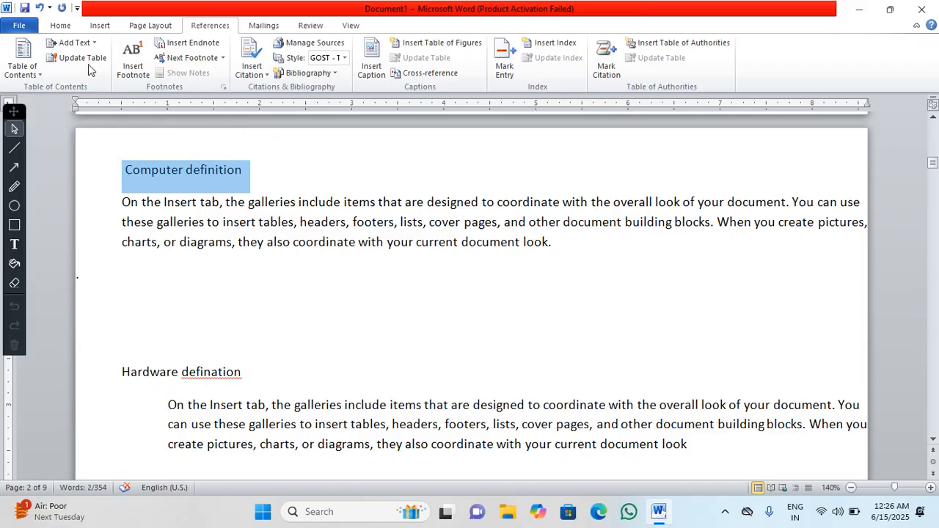
click(67, 27)
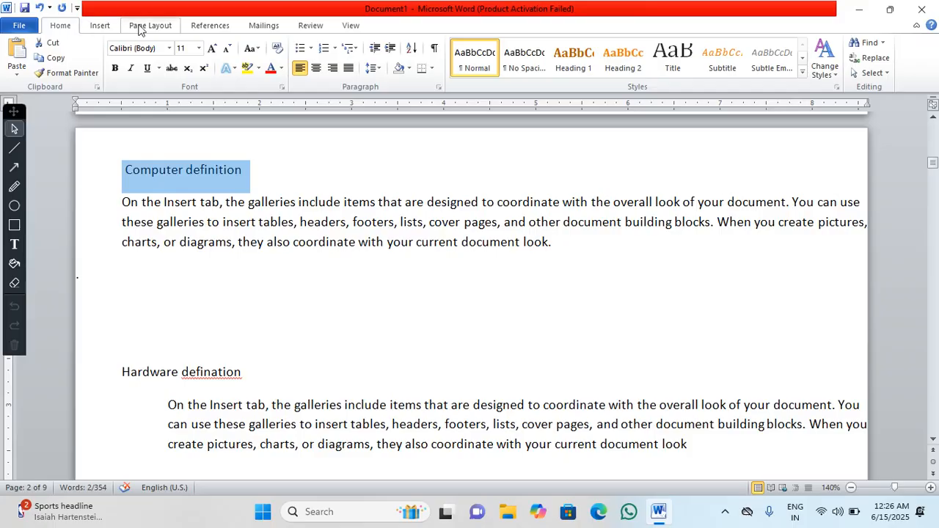
click(211, 26)
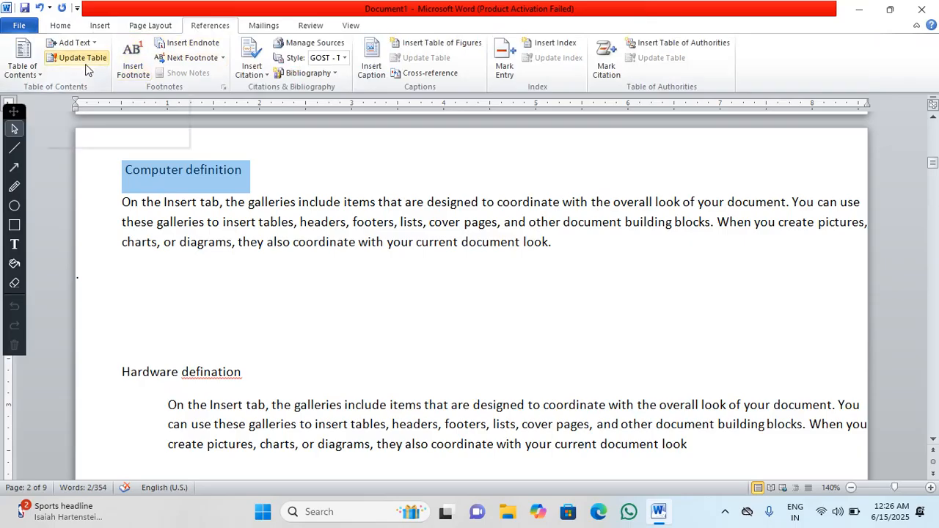
click(57, 26)
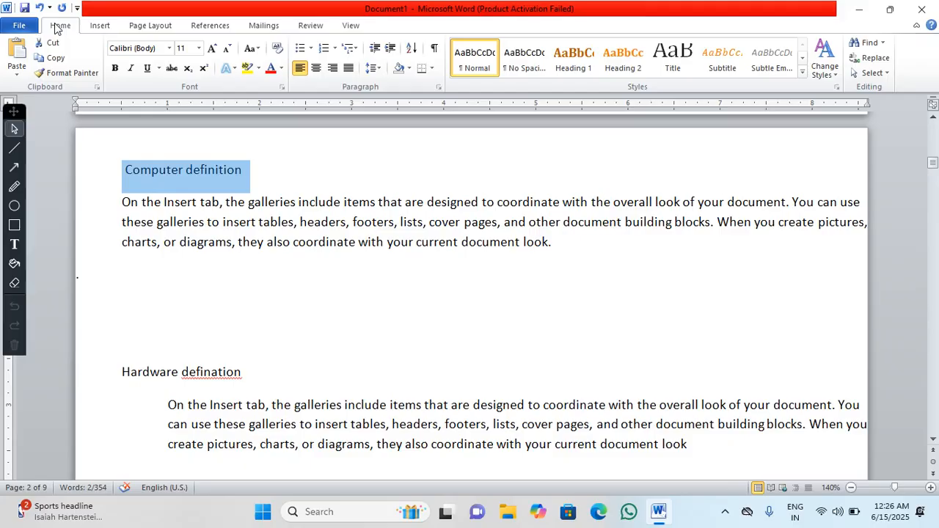
click(522, 64)
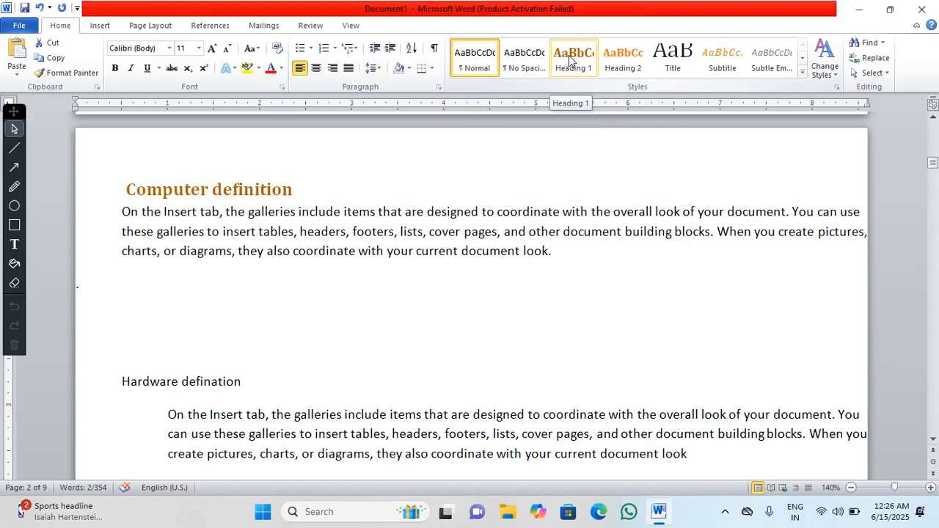
click(570, 60)
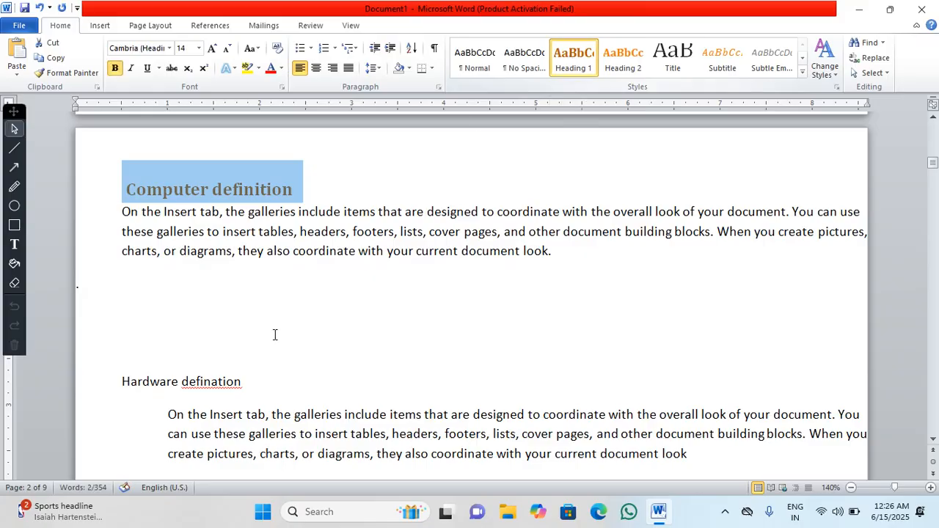
Apply the Heading 2 style to "Hardware defination" and the Heading 3 style to "Software defination"
drag(259, 386, 103, 388)
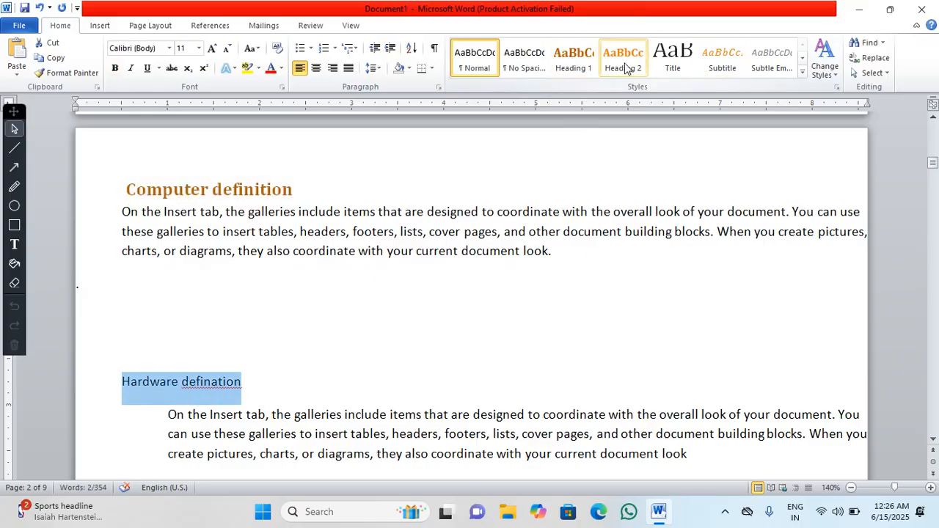
click(623, 60)
scroll(297, 332, down, 10)
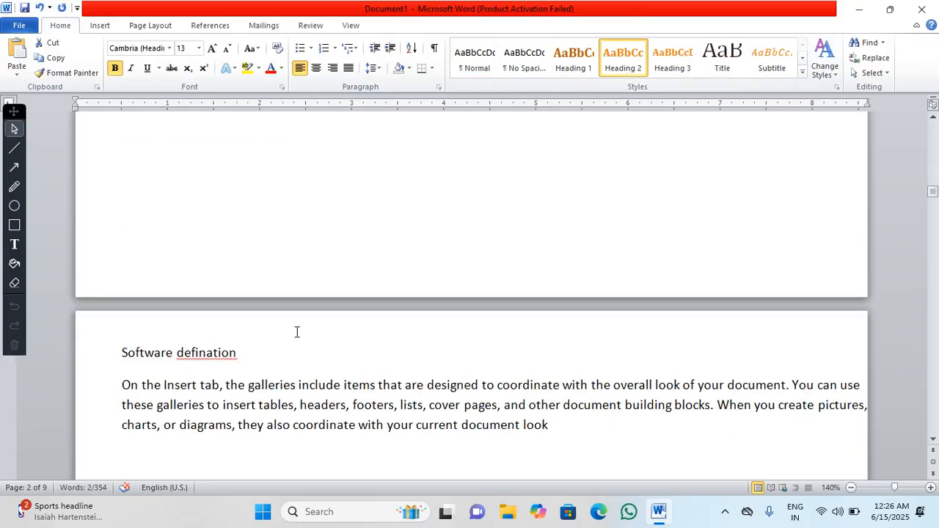
drag(237, 353, 120, 353)
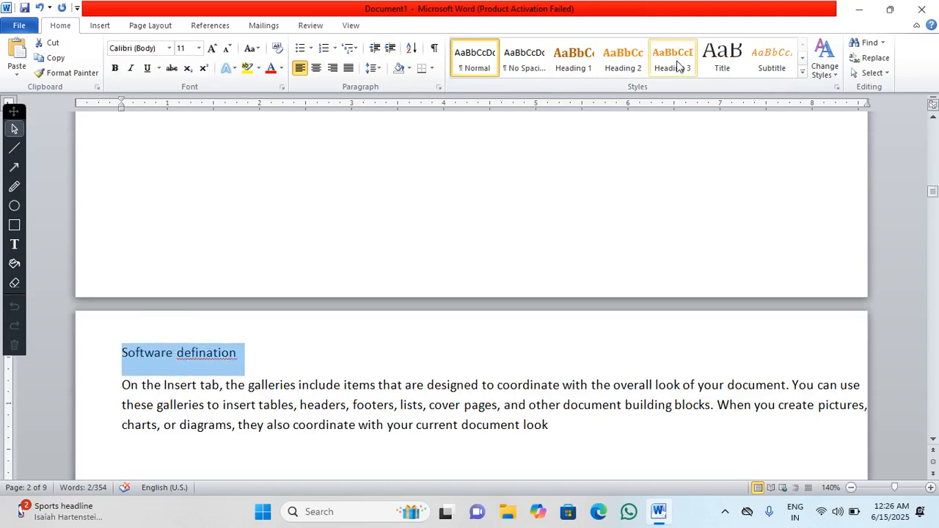
click(672, 60)
key(Tab)
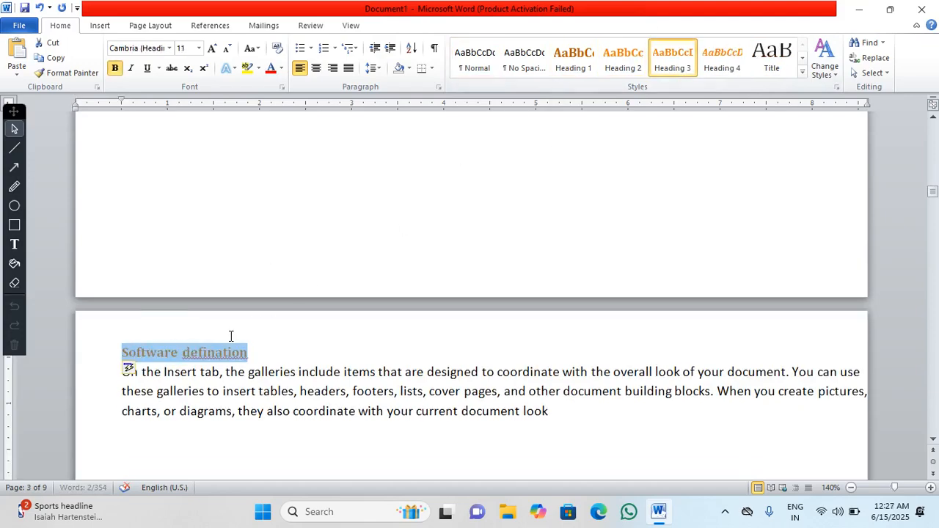
Apply the Heading 4 style to the "About of keyboard" heading on the fourth page
scroll(232, 333, down, 10)
scroll(231, 333, down, 5)
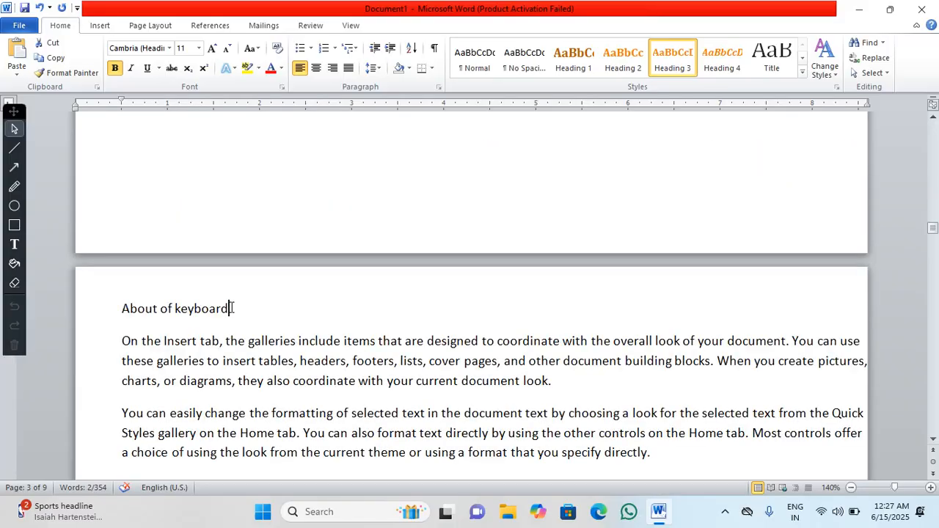
drag(232, 308, 139, 309)
click(722, 58)
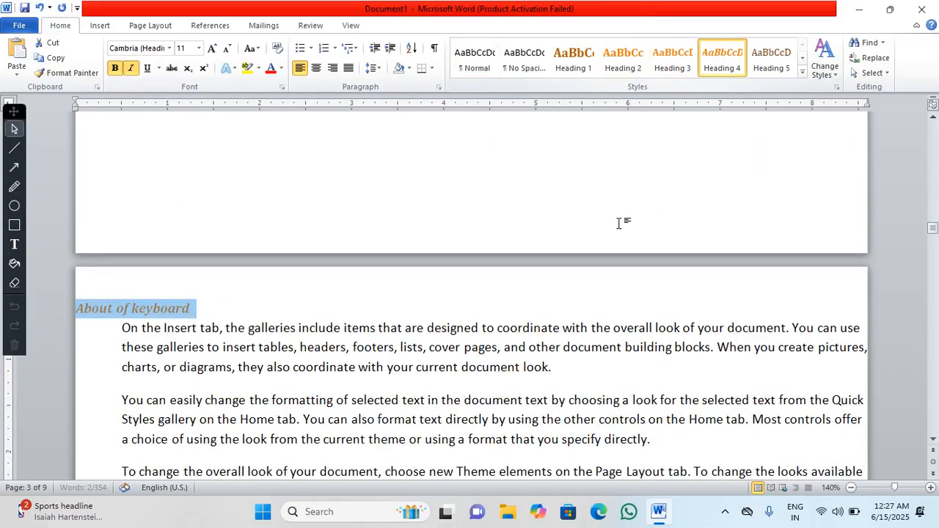
click(803, 73)
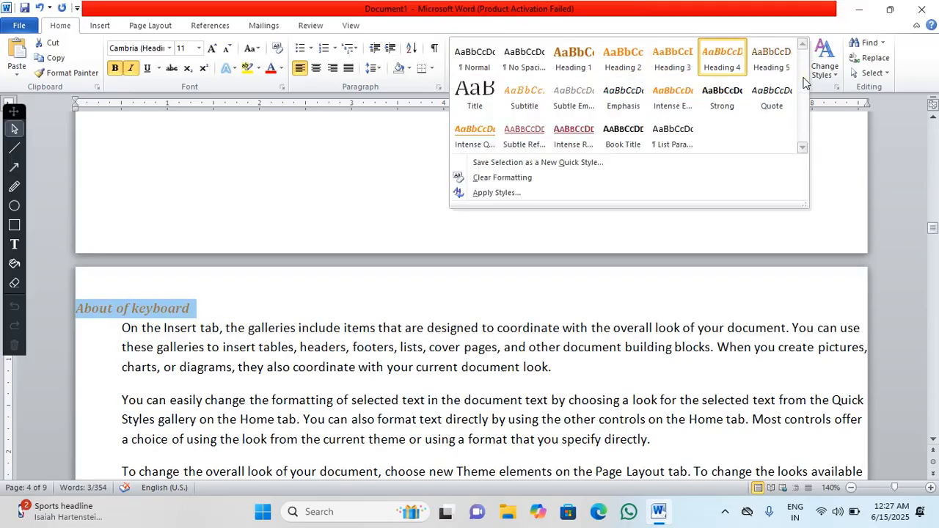
click(745, 359)
click(744, 359)
Insert a custom table of contents showing 9 levels in the blank area at the start of the document, before the first section
scroll(745, 359, up, 10)
key(ctrl+Home)
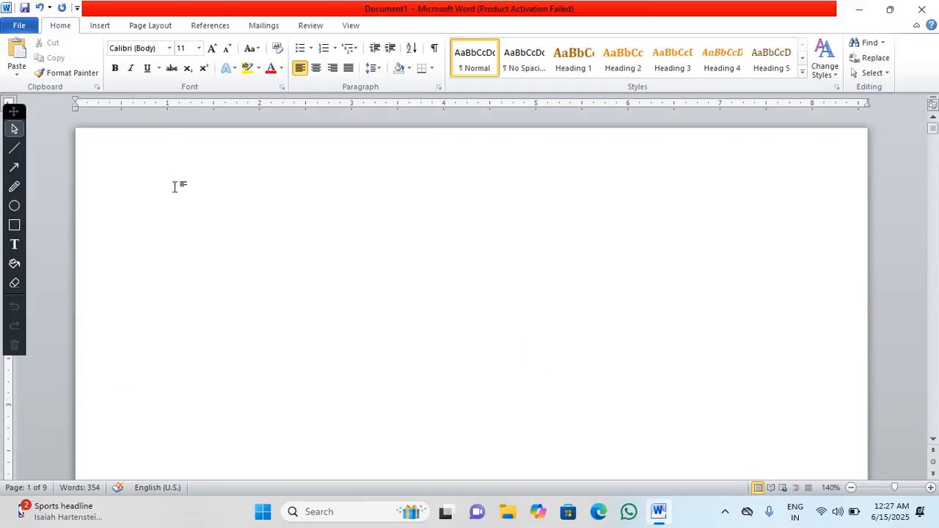
key(ctrl+Return)
scroll(201, 177, up, 10)
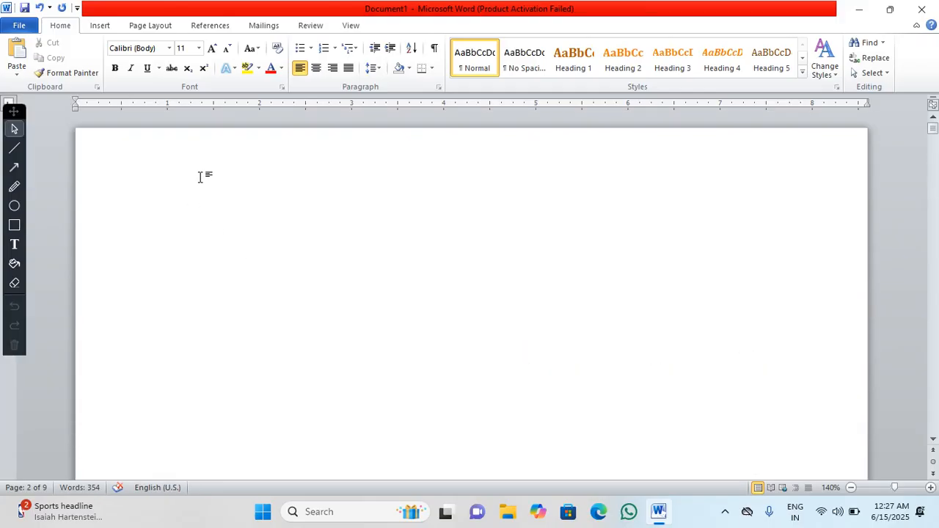
click(196, 185)
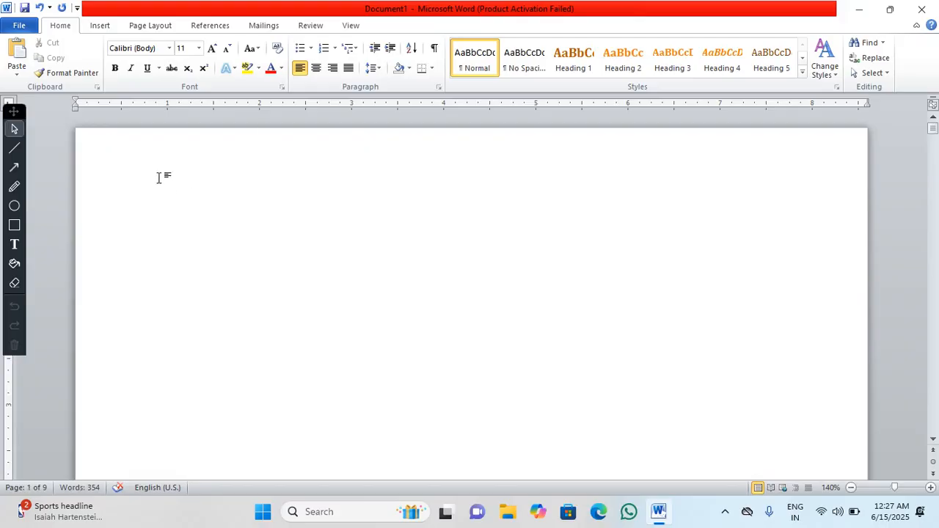
click(210, 26)
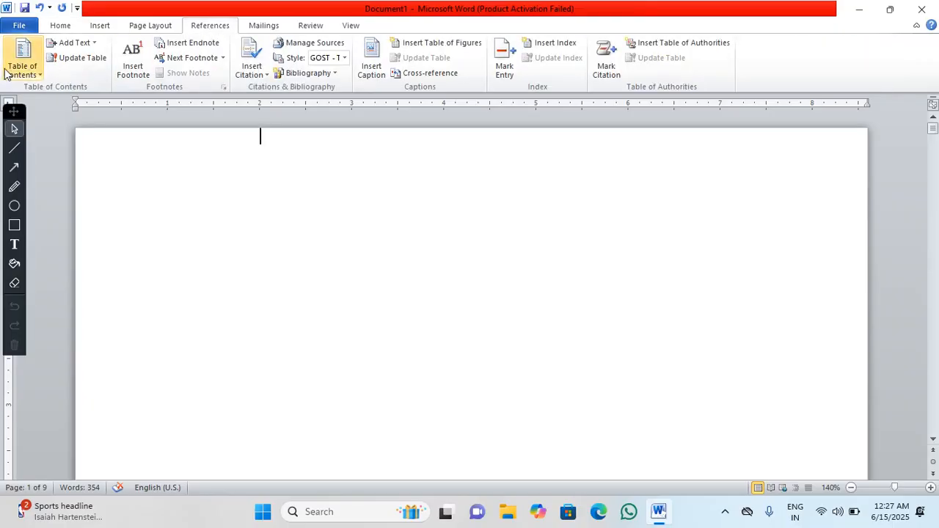
click(4, 69)
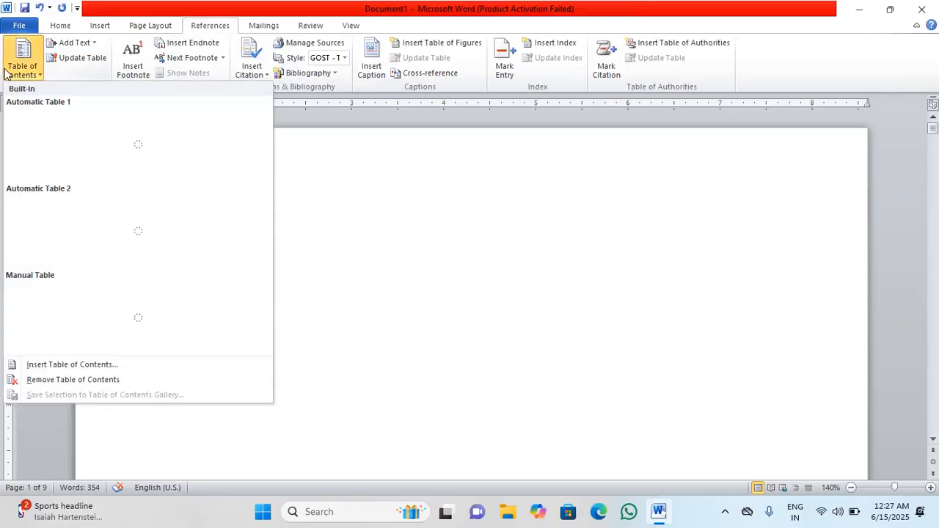
click(77, 366)
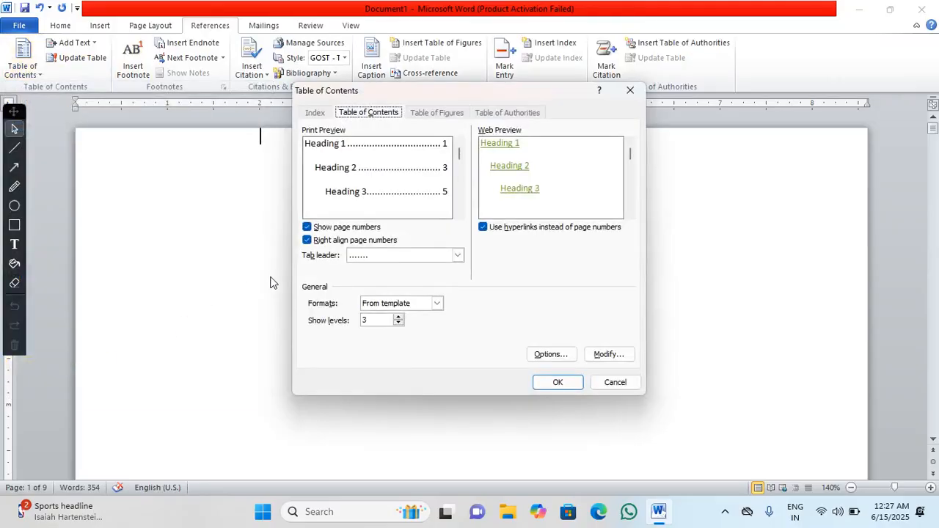
drag(373, 320, 351, 321)
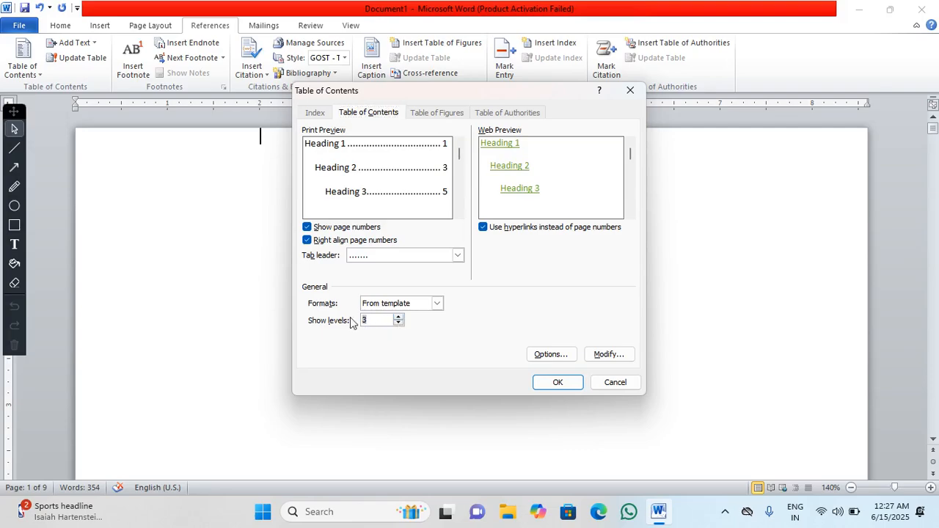
text(9)
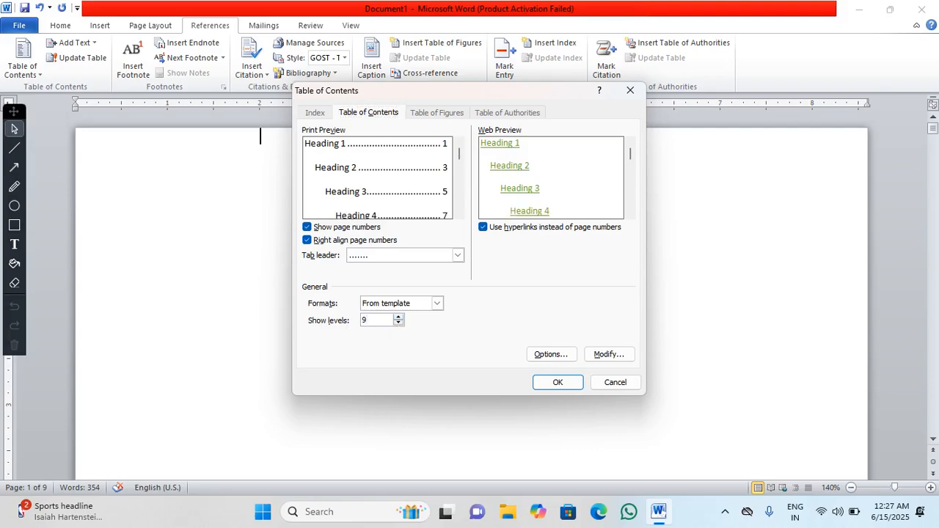
click(557, 383)
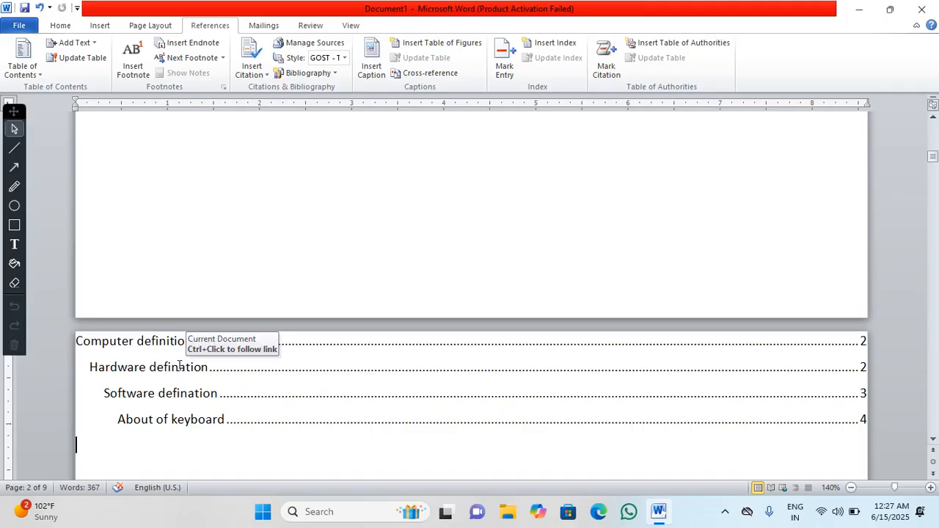
Remove the blank page before the table of contents and insert a page break after its last entry
scroll(140, 272, up, 10)
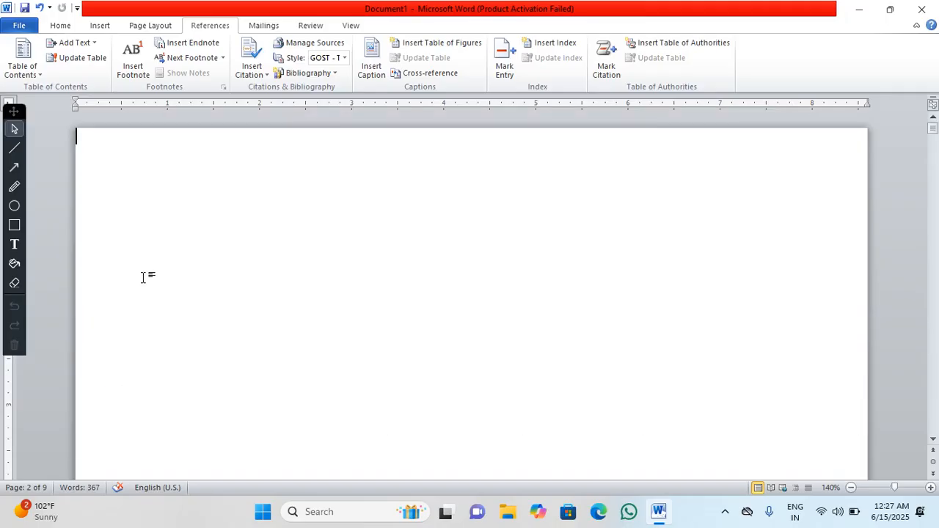
key(Delete)
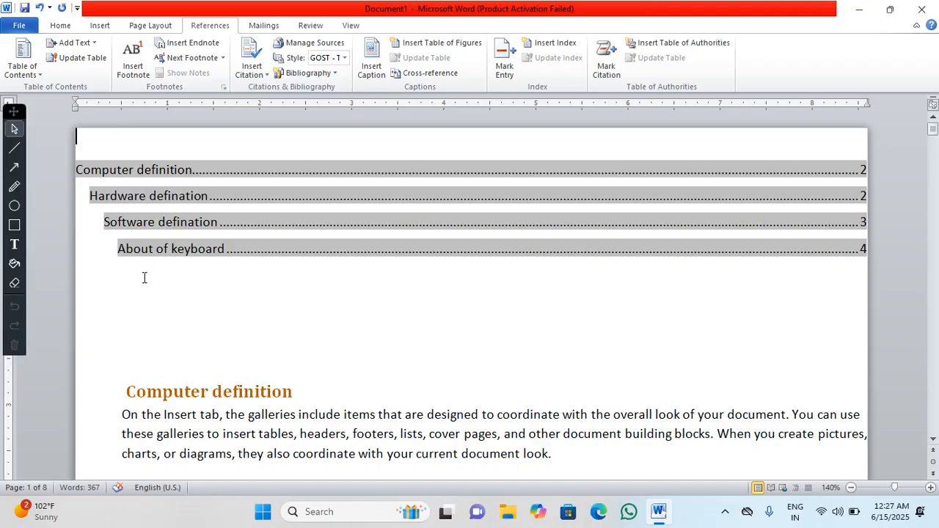
click(143, 277)
key(ctrl+Return)
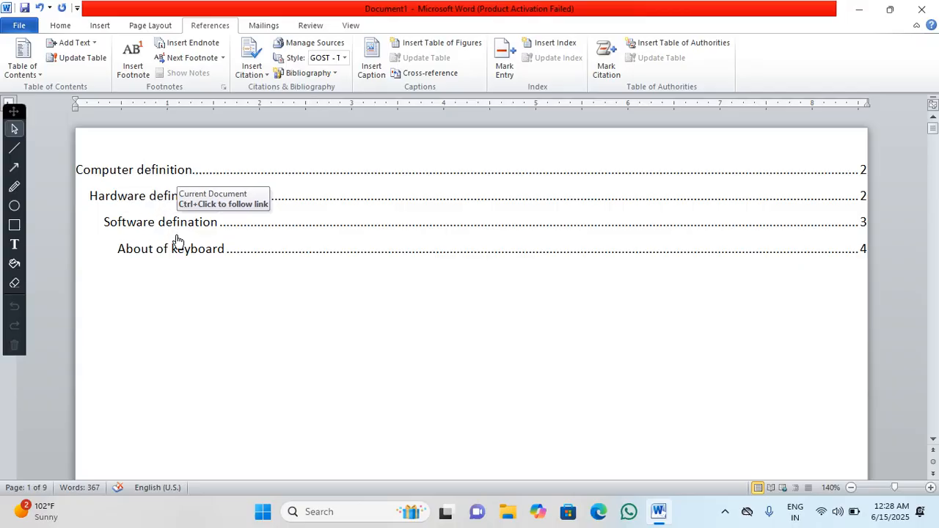
Test the table of contents links by following the "Computer definition" and "About of keyboard" entries to their sections
ctrl+click(159, 173)
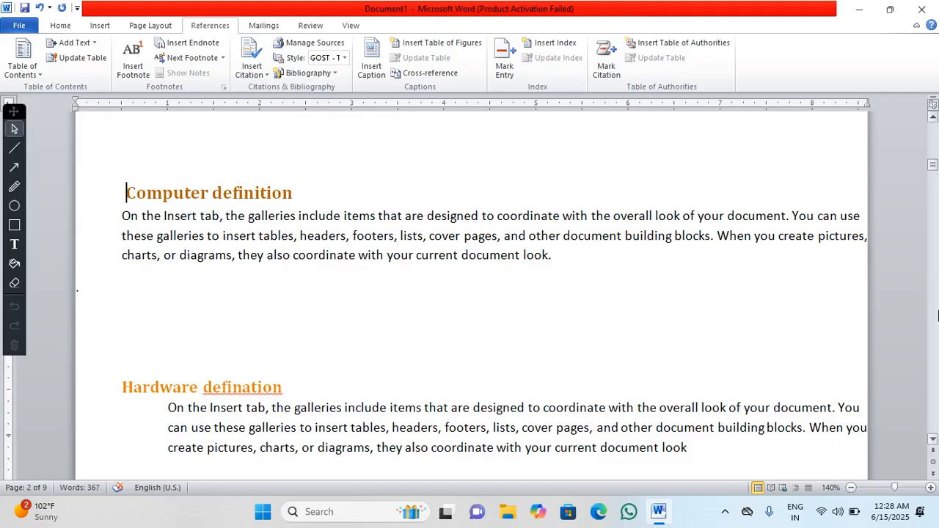
drag(931, 166, 931, 128)
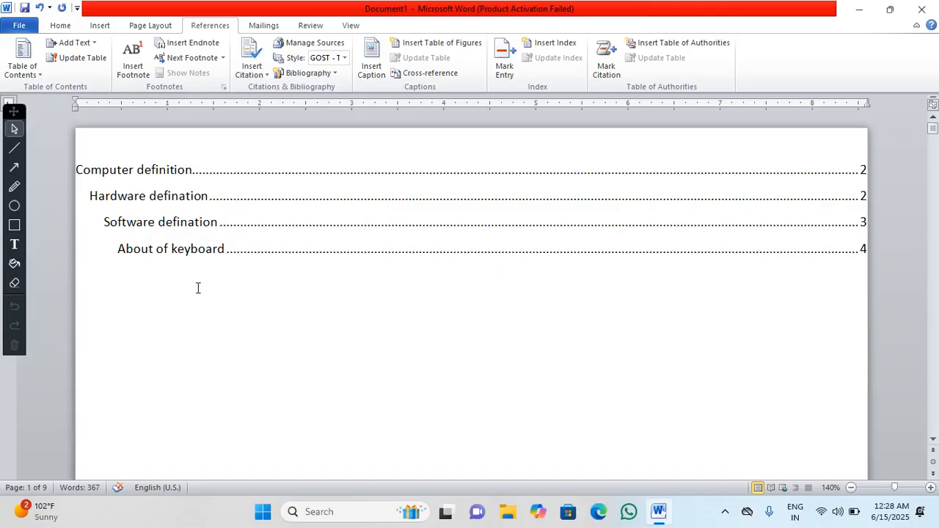
ctrl+click(169, 250)
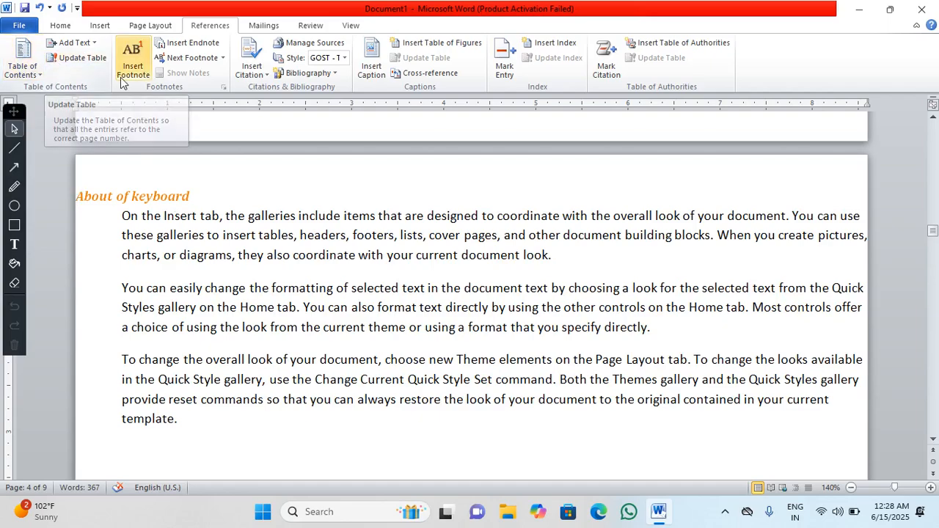
Add the heading text "About of laptop" on the page after the "About of keyboard" section, one line below the page's top edge
scroll(316, 282, down, 5)
scroll(317, 283, down, 3)
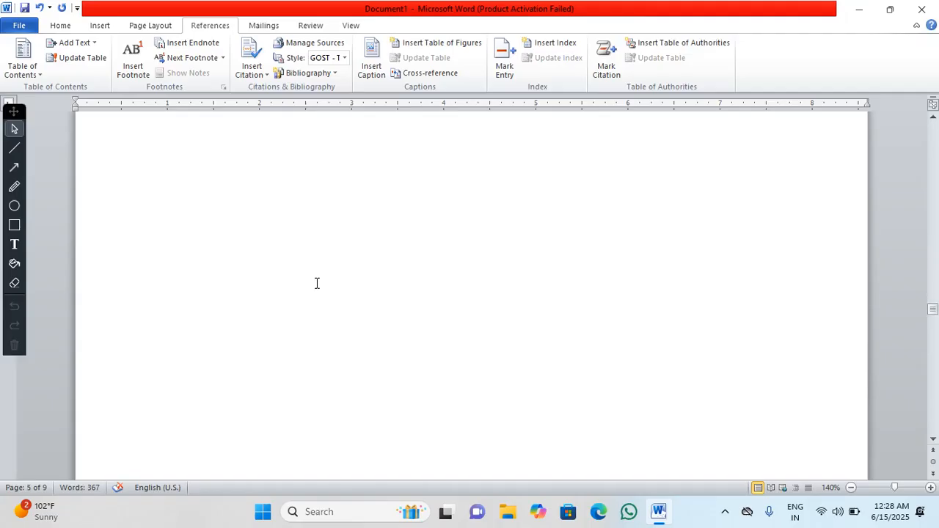
scroll(317, 283, down, 6)
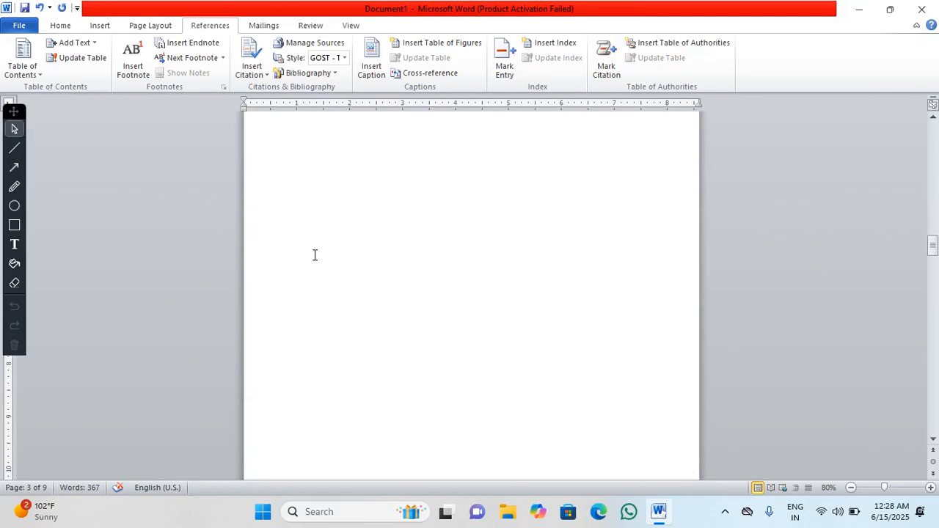
scroll(308, 194, down, 3)
scroll(320, 200, up, 3)
scroll(320, 200, down, 6)
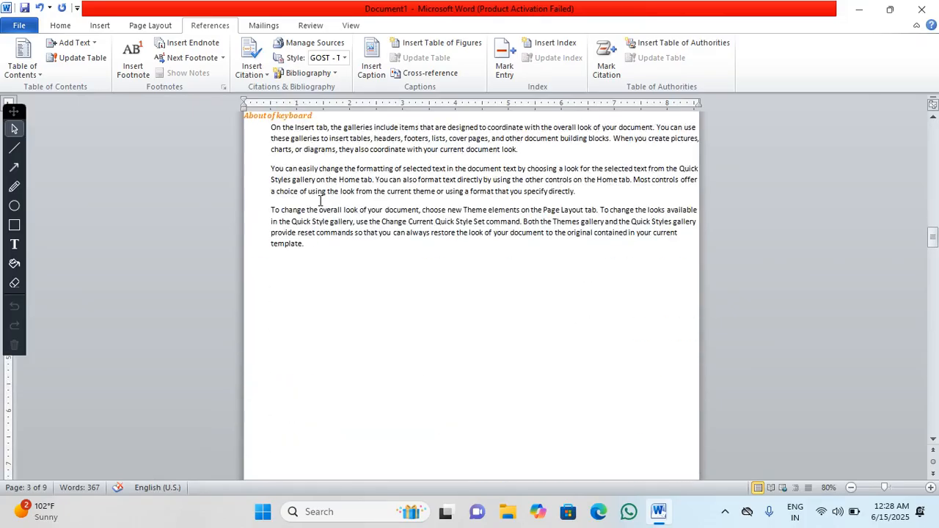
key(ctrl+Return)
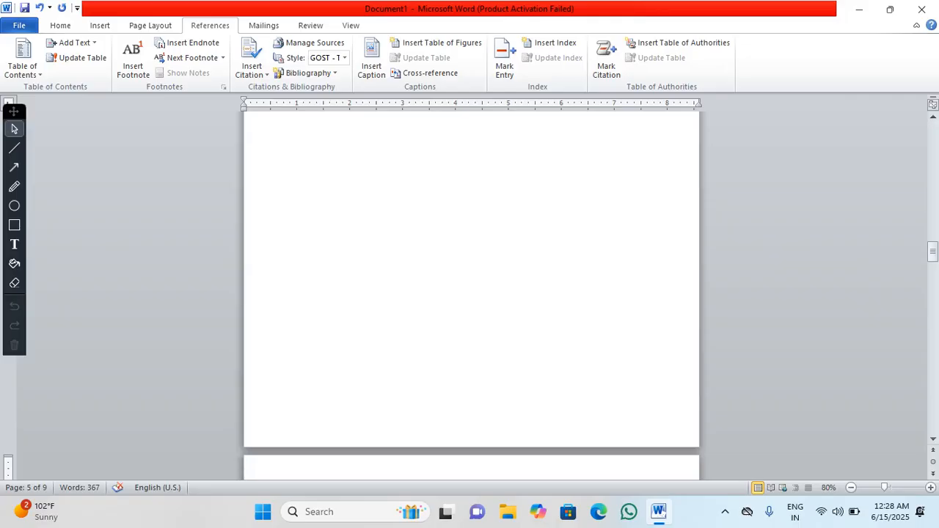
text(About of laptop)
key(Return)
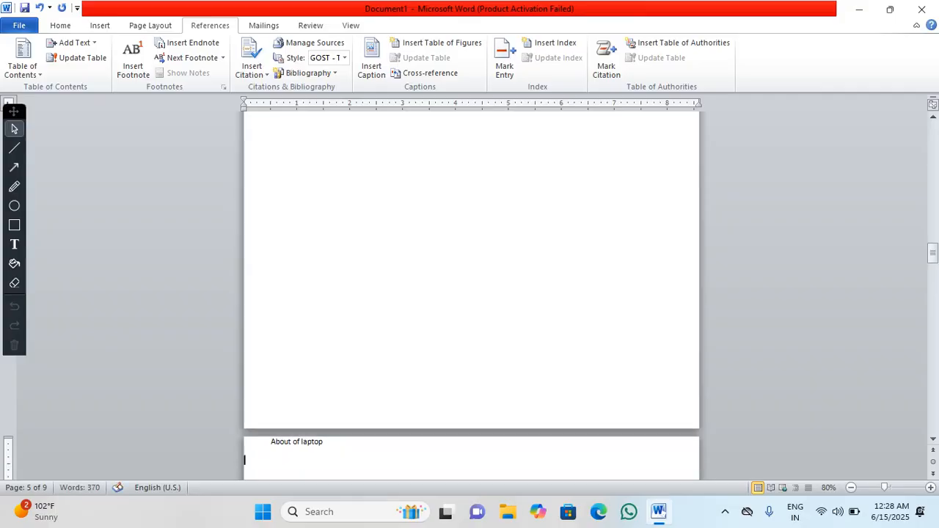
scroll(268, 297, down, 3)
click(271, 307)
key(Return)
key(Tab)
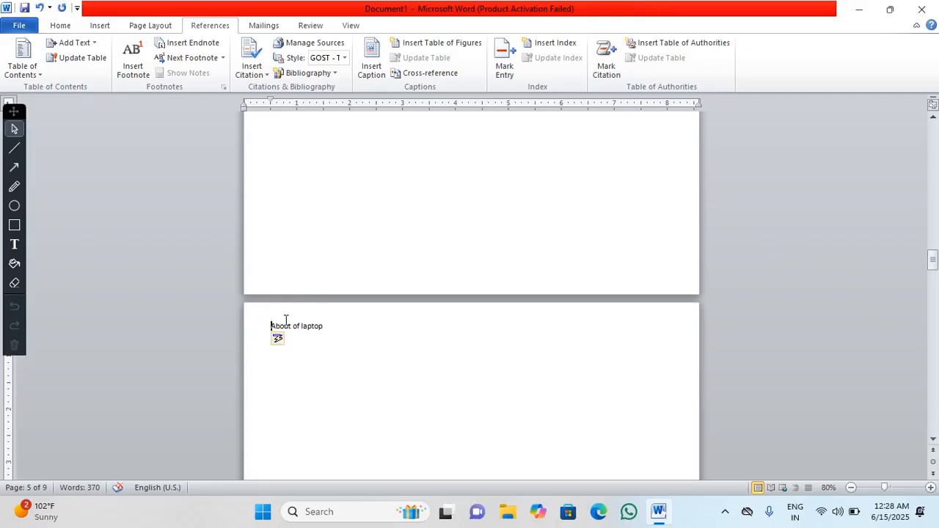
Generate sample paragraphs with =rand() under "About of laptop" and increase their left indent by one level
click(348, 334)
key(Return)
text(=rand())
key(Return)
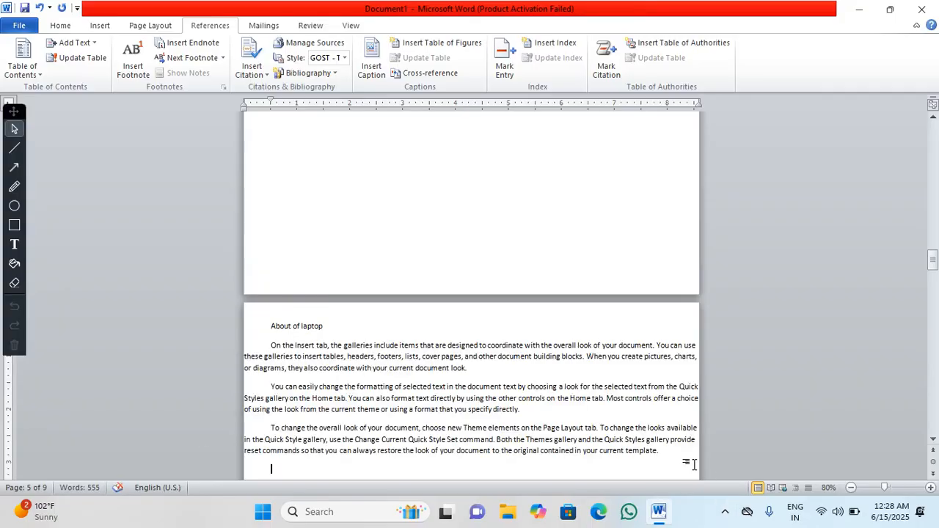
drag(660, 450, 225, 352)
key(ctrl+m)
Apply the Heading 5 style to the "About of laptop" heading
drag(324, 326, 279, 321)
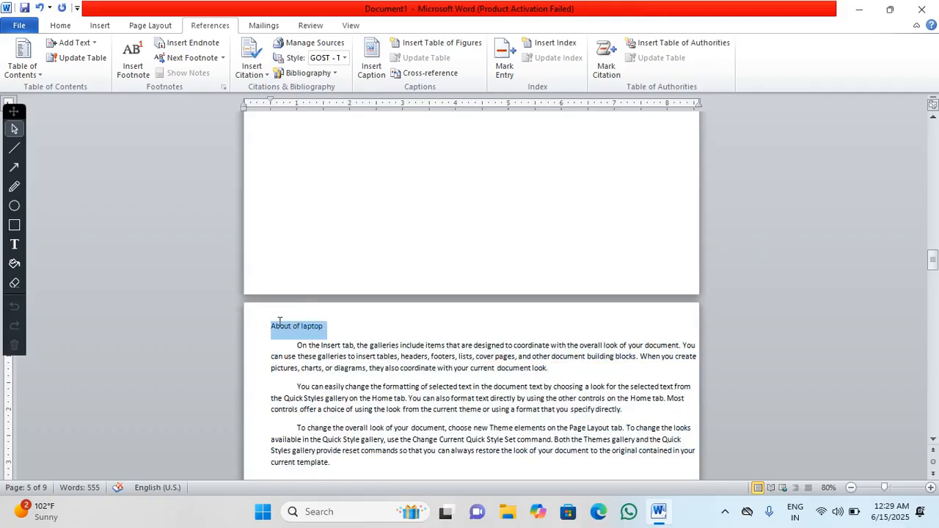
click(60, 25)
click(803, 74)
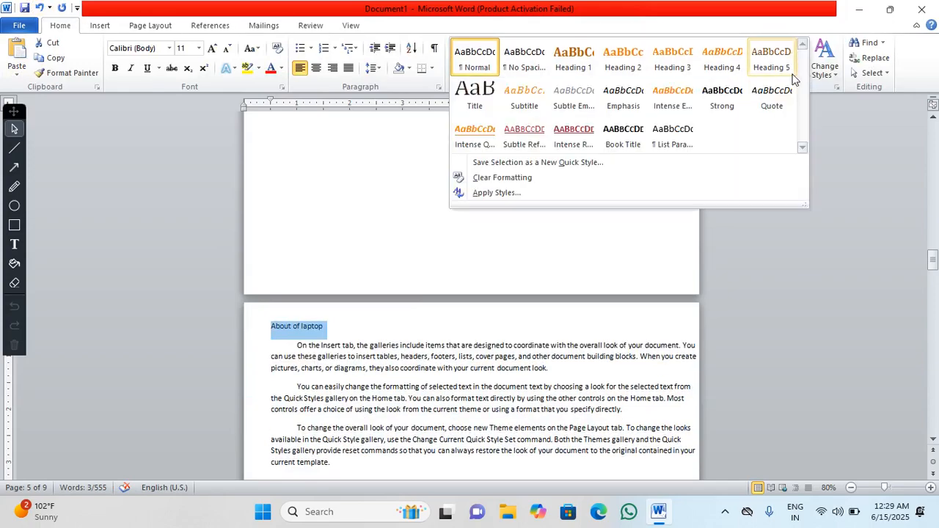
click(779, 74)
click(448, 351)
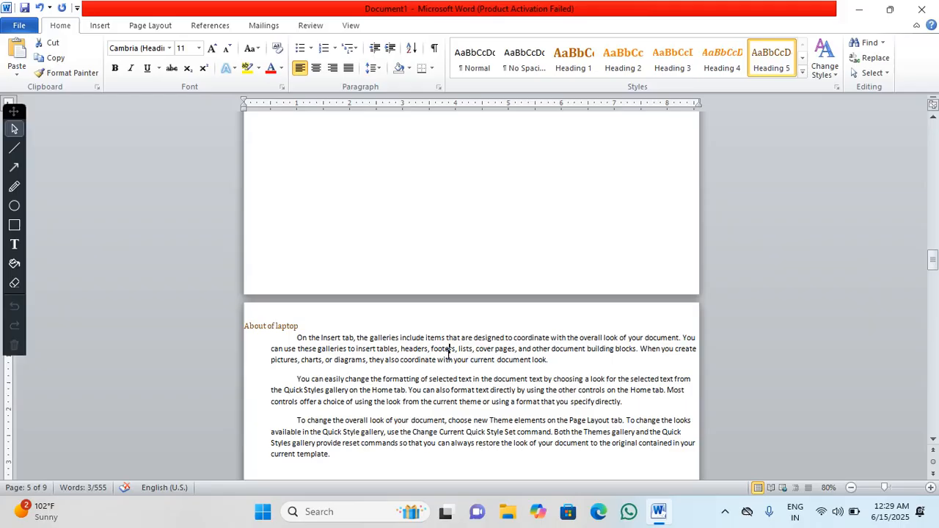
Update the entire table of contents on the first page to include the new laptop section
scroll(447, 354, up, 20)
scroll(446, 354, up, 5)
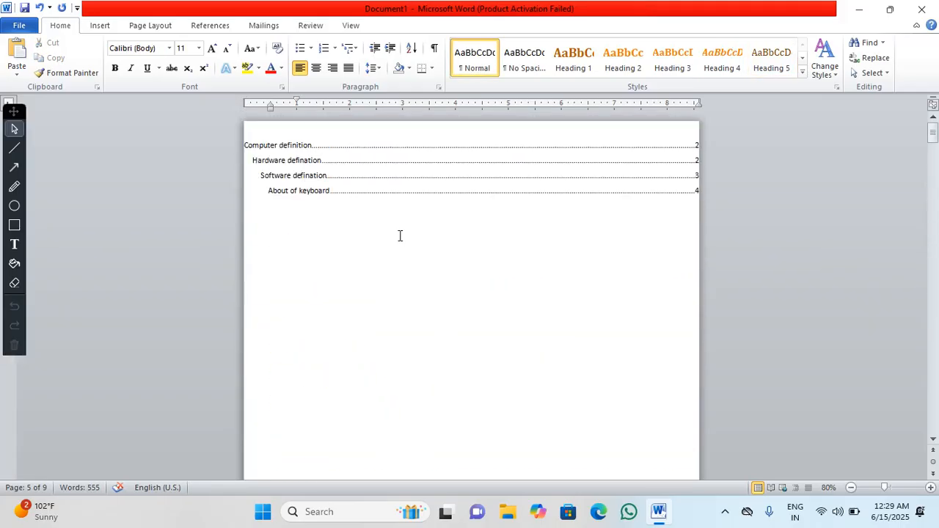
click(377, 190)
click(379, 205)
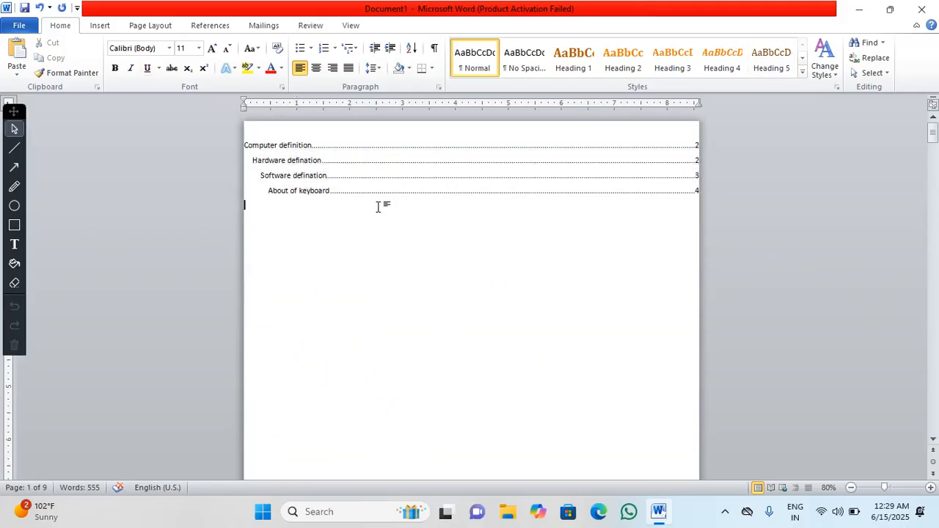
ctrl+scroll(699, 184, up, 5)
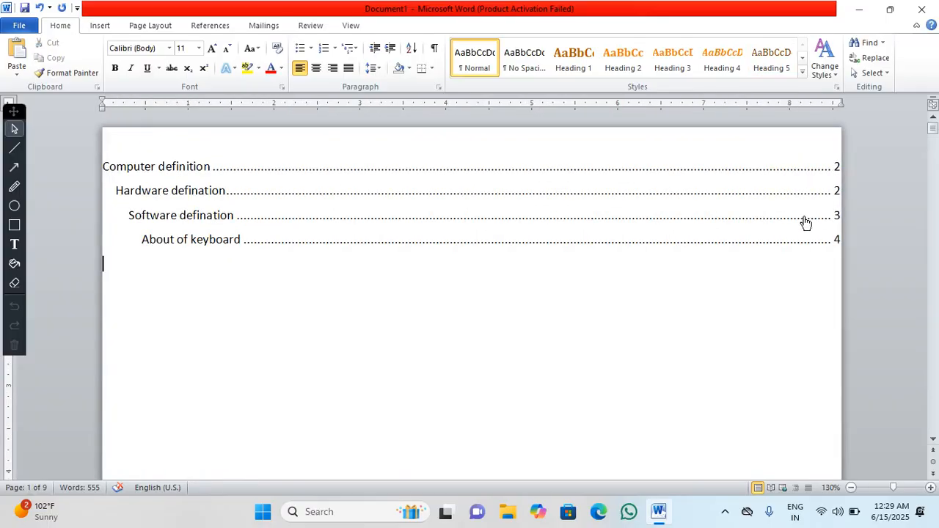
click(560, 239)
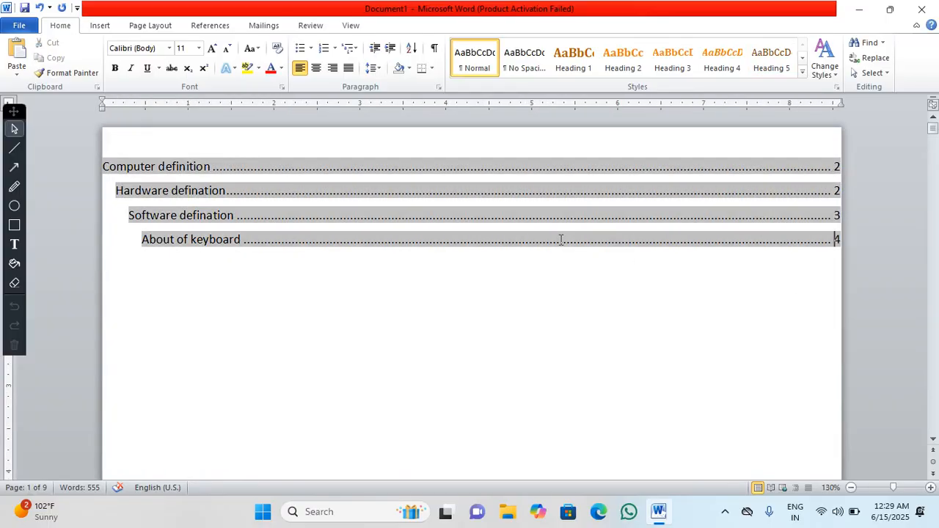
mouse_move(287, 250)
mouse_down()
mouse_move(233, 214)
mouse_move(194, 162)
mouse_up()
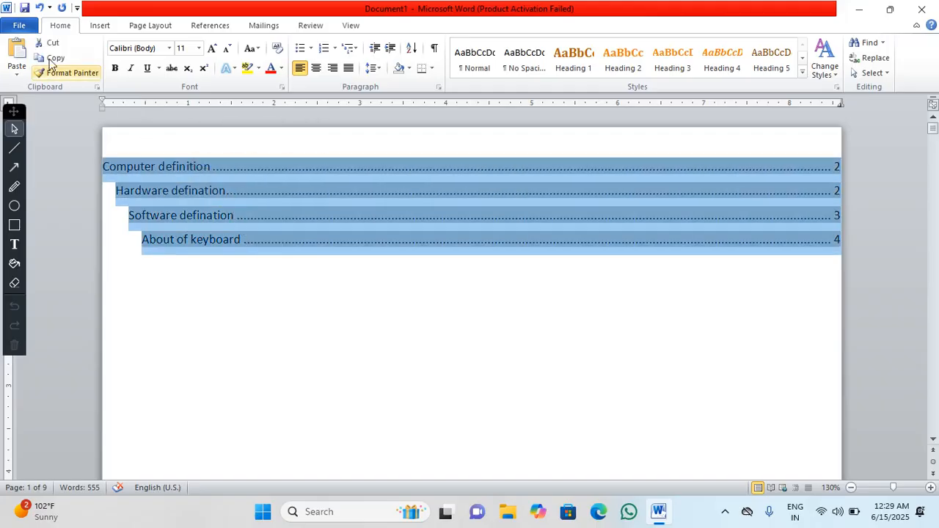
click(209, 28)
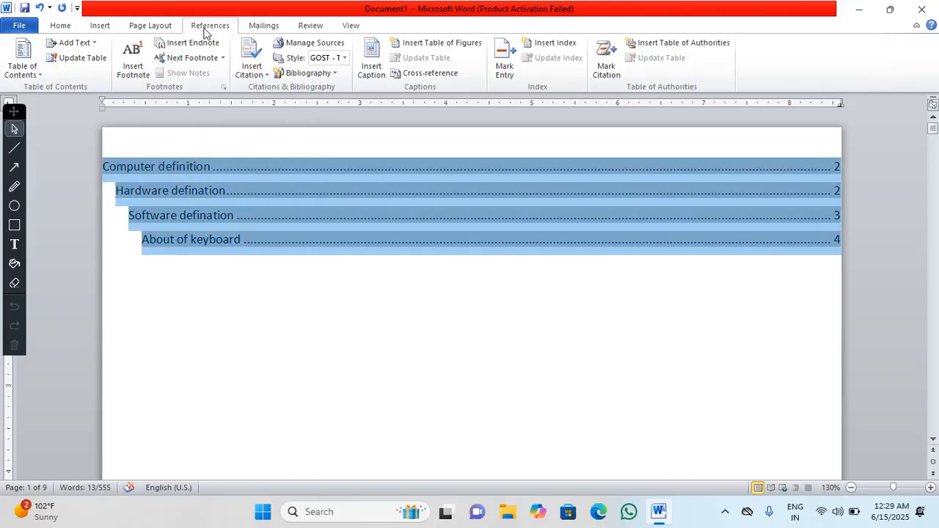
click(95, 62)
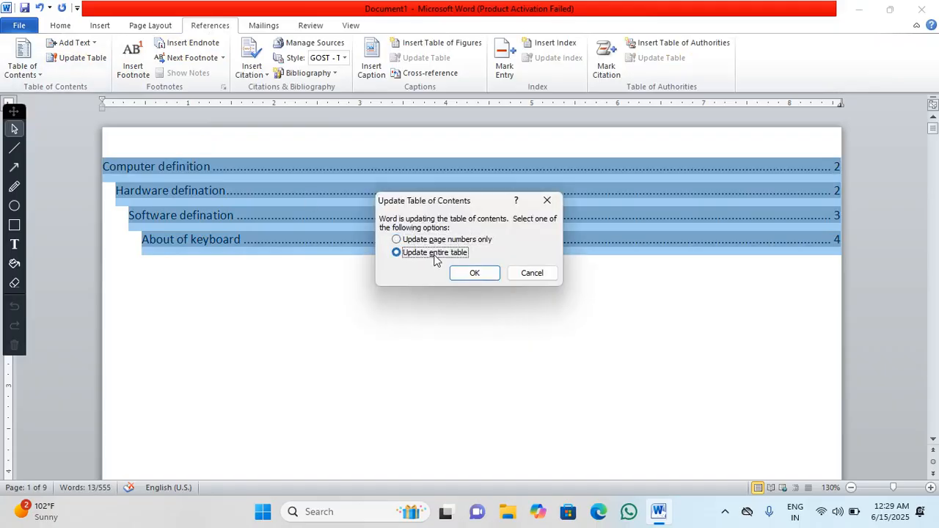
click(475, 275)
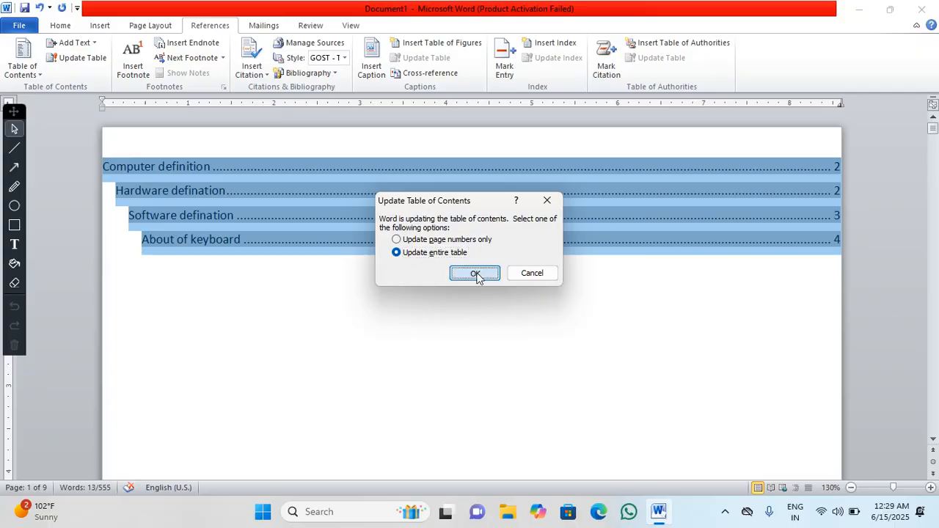
click(272, 289)
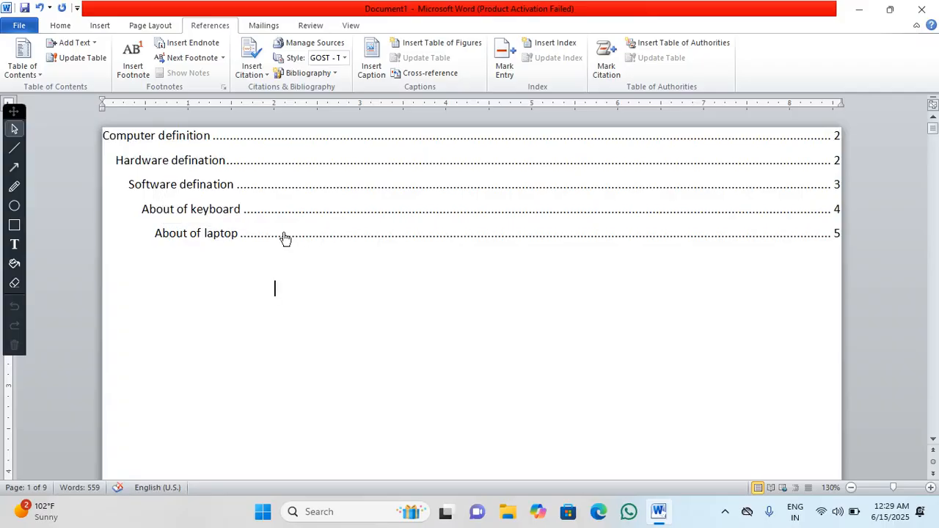
Follow the "About of laptop" entry in the table of contents to its section
ctrl+click(255, 233)
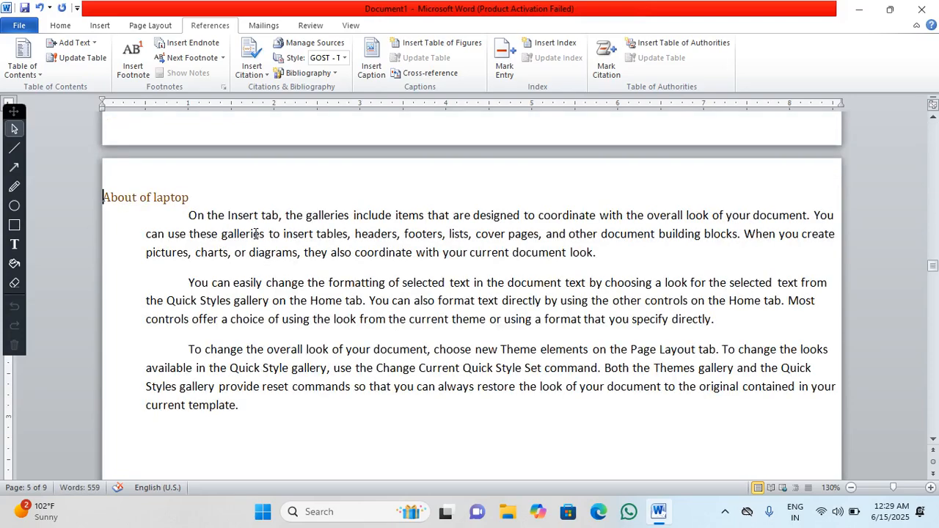
scroll(256, 233, down, 10)
scroll(254, 233, up, 8)
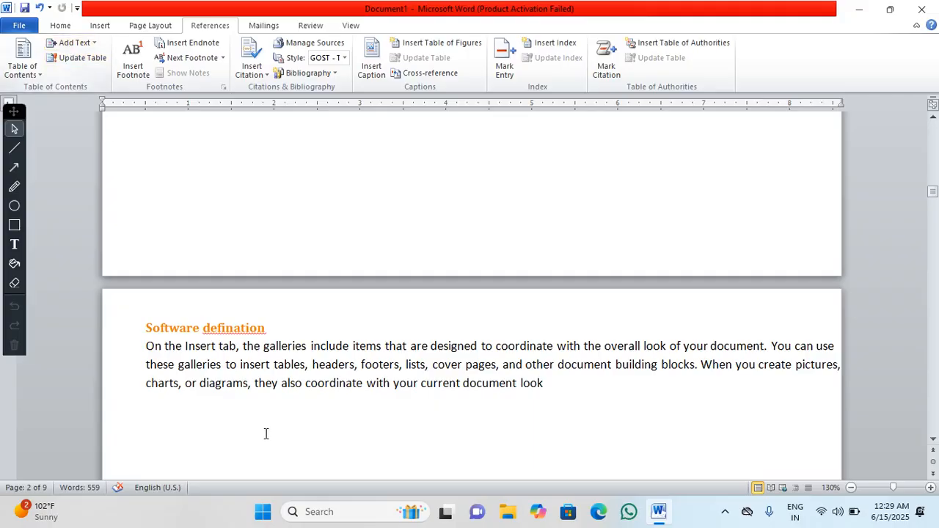
Check which table of contents level is assigned to the "Software defination" and "About of laptop" headings, without changing either
click(223, 328)
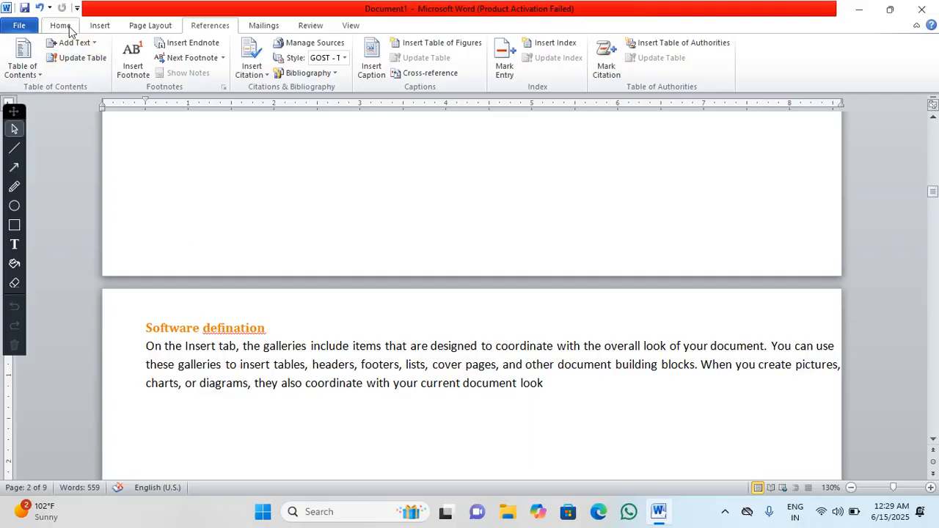
click(82, 46)
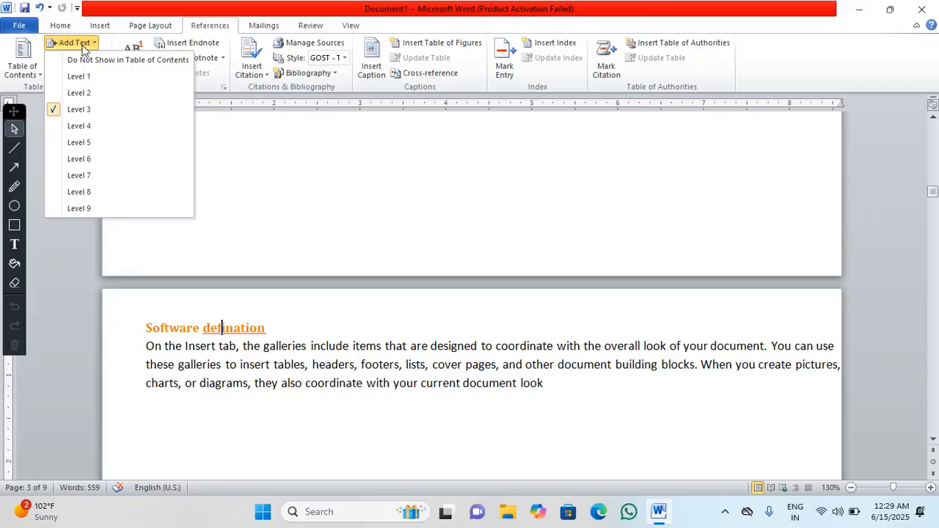
click(280, 370)
scroll(280, 371, up, 2)
scroll(279, 371, up, 2)
scroll(279, 370, down, 3)
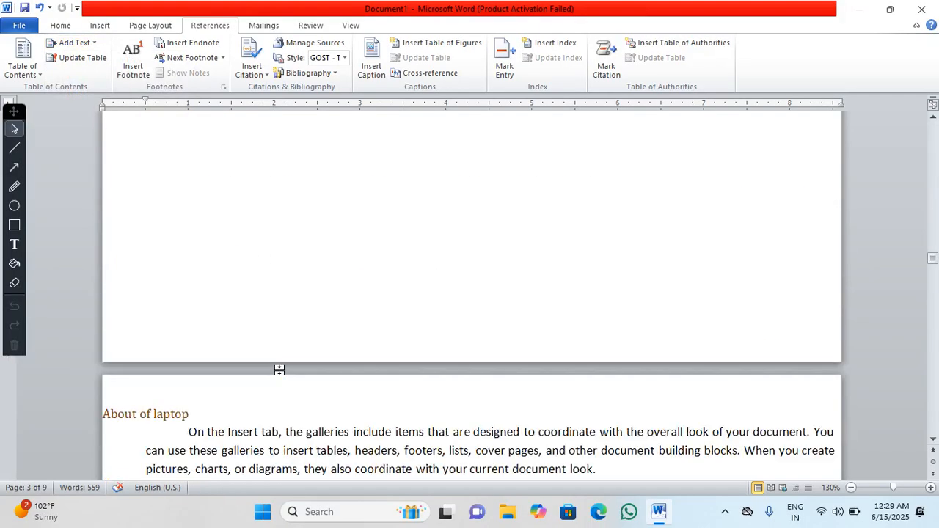
click(147, 413)
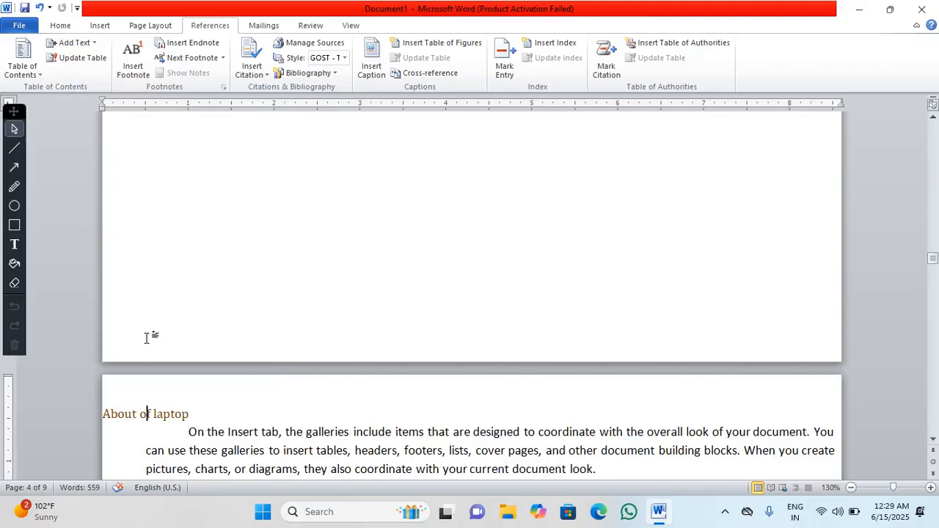
click(87, 42)
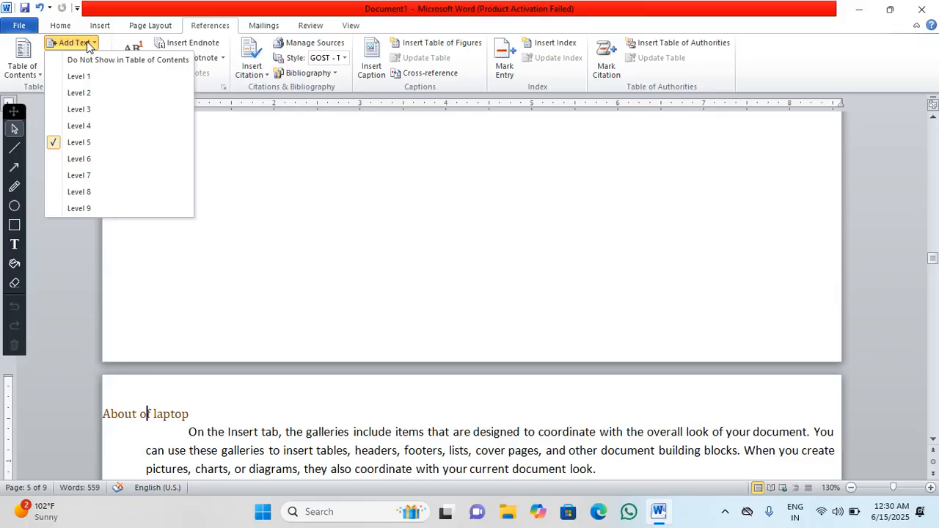
click(423, 254)
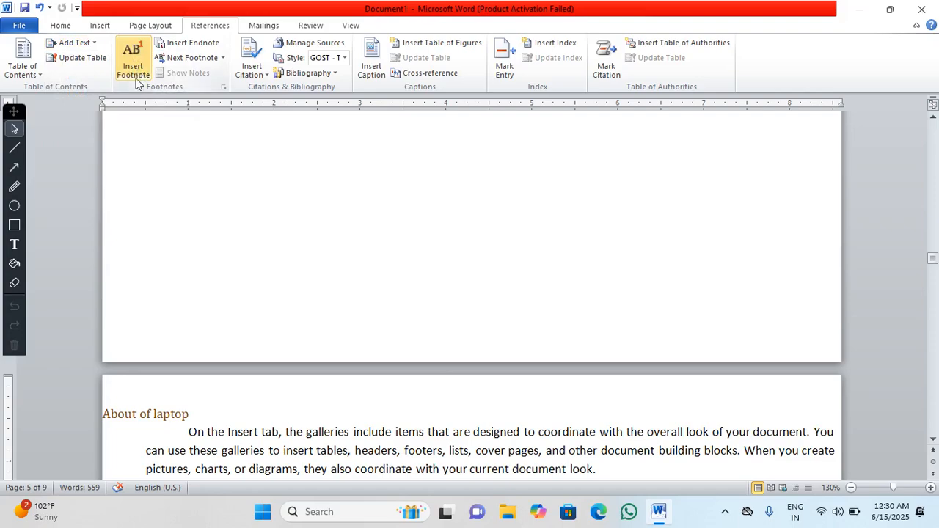
Create a new blank document and apply the Normal 1-inch page margins
key(ctrl+n)
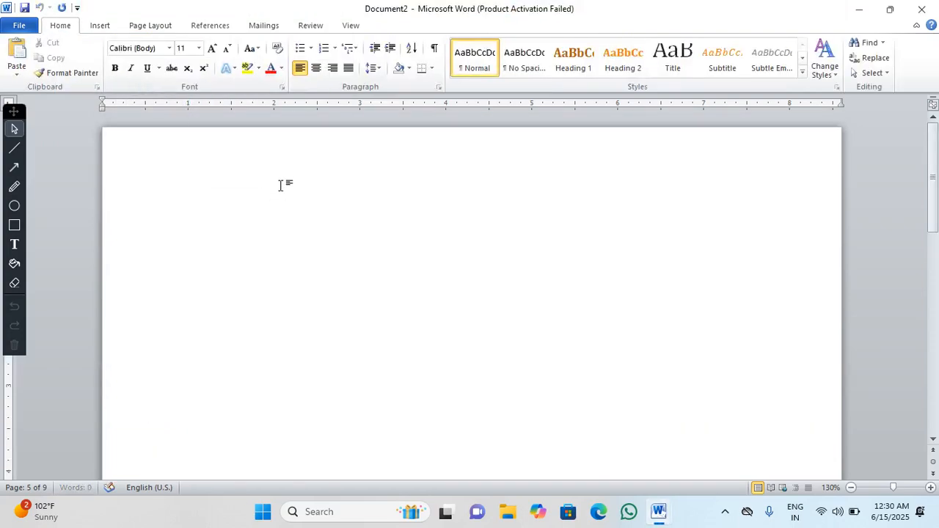
click(151, 26)
click(102, 57)
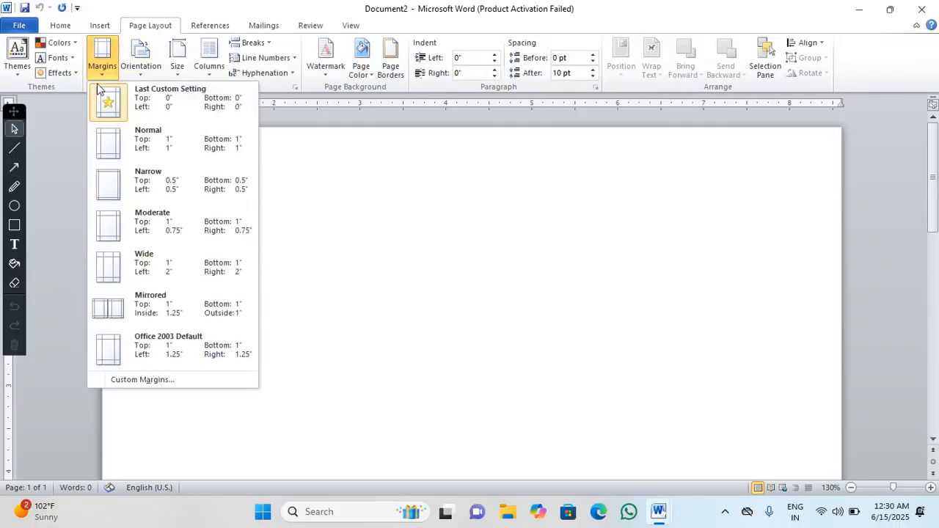
click(141, 149)
Fill the blank document with sample paragraphs generated by =rand()
click(205, 26)
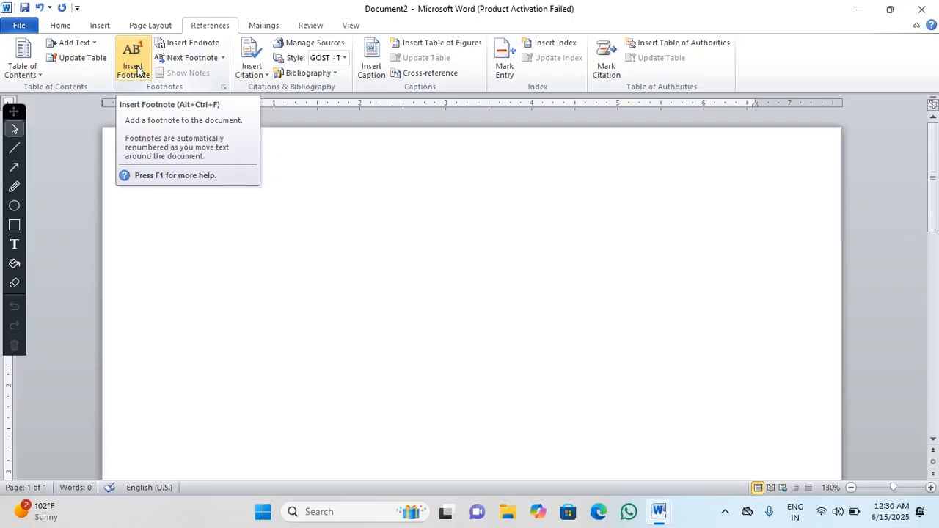
text(=ra)
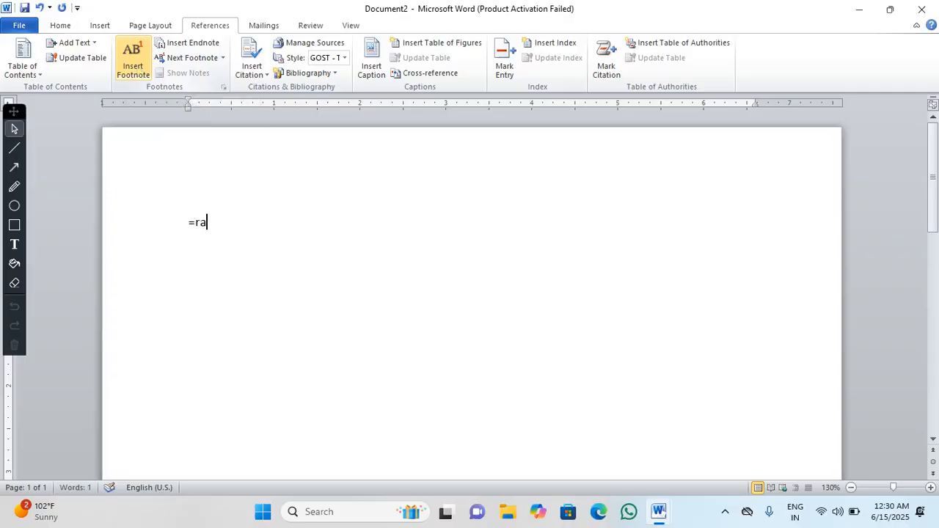
text(nd())
key(Return)
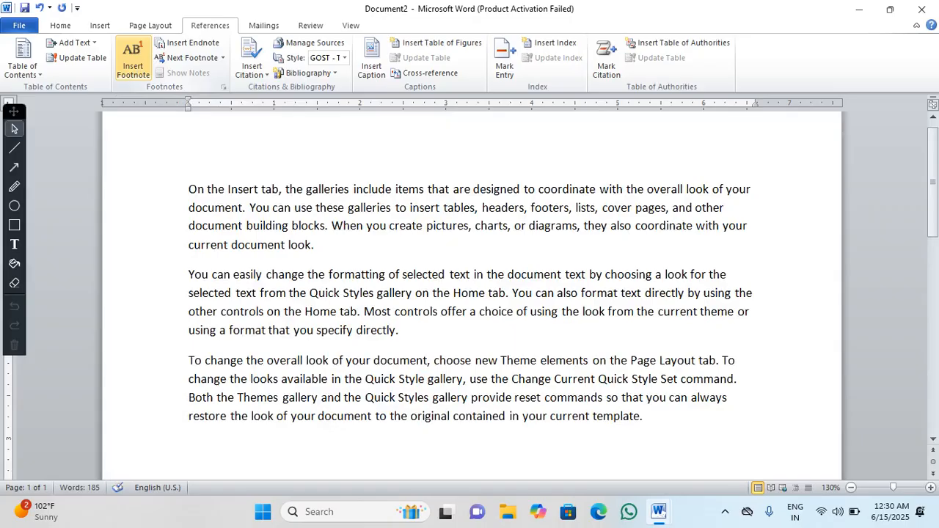
Insert a footnote on the word "directly." at the end of the second paragraph
drag(314, 246, 293, 250)
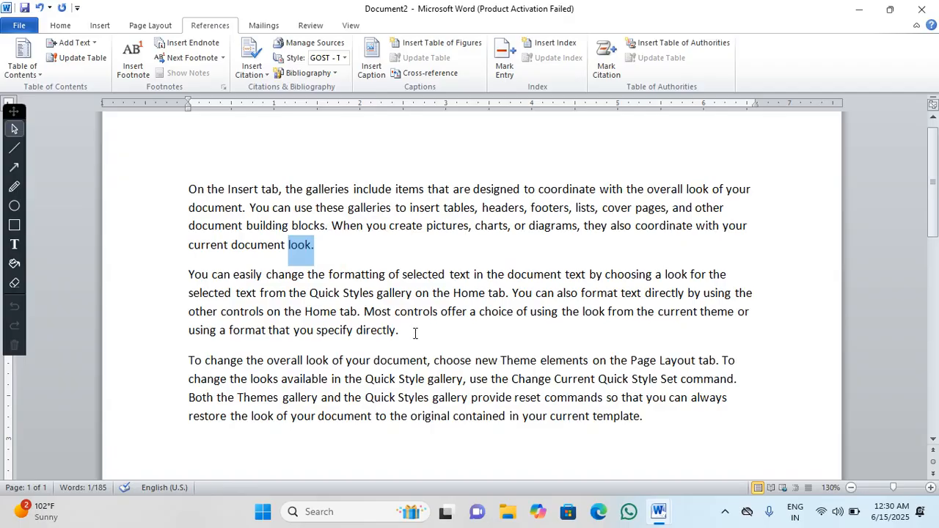
drag(399, 332, 356, 332)
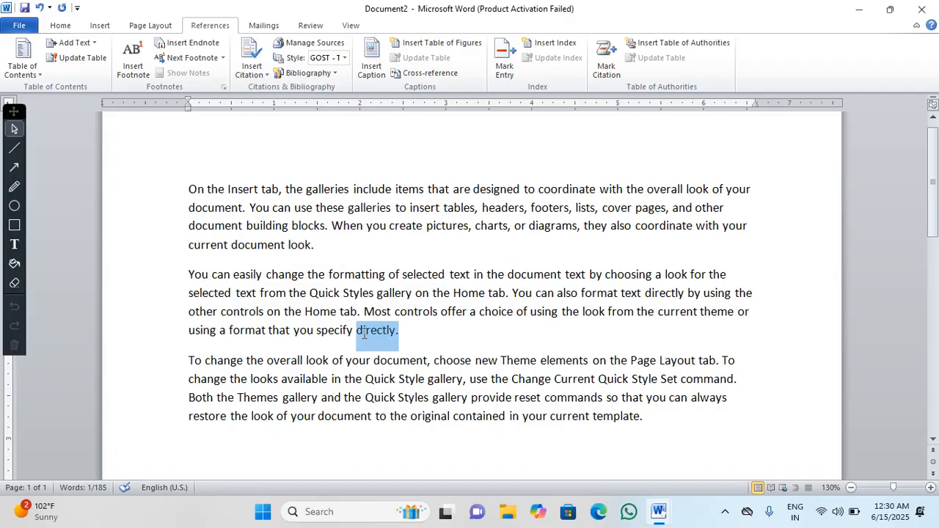
click(133, 74)
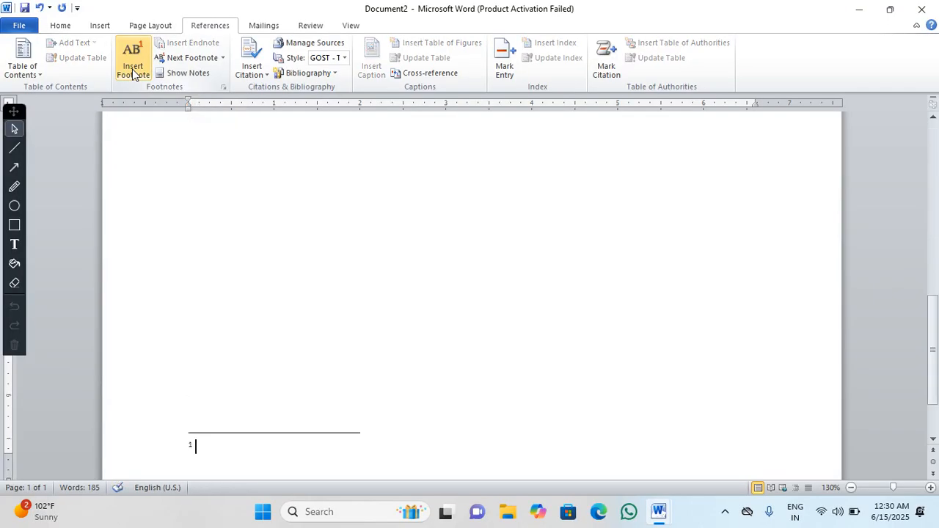
scroll(324, 374, down, 2)
scroll(323, 376, up, 9)
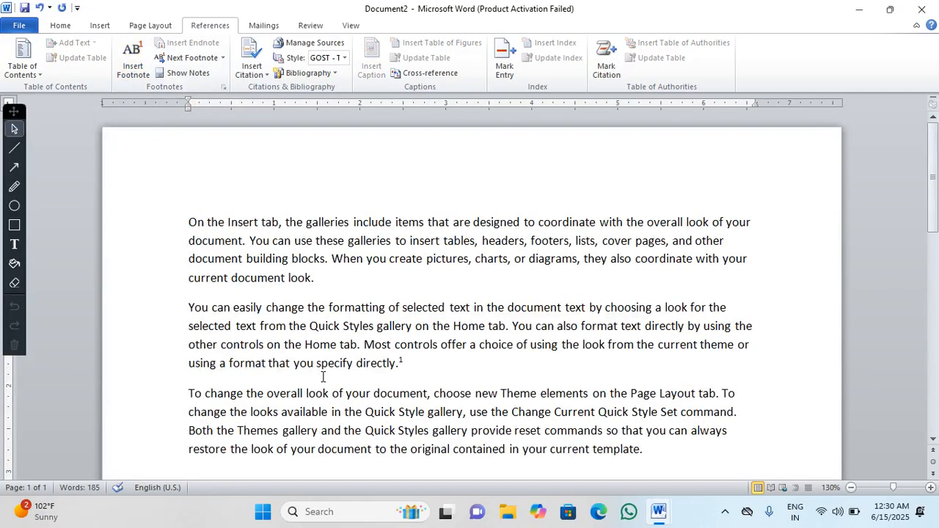
Go to the note of the second paragraph's footnote and enter the text "Your word is wrong"
double_click(402, 365)
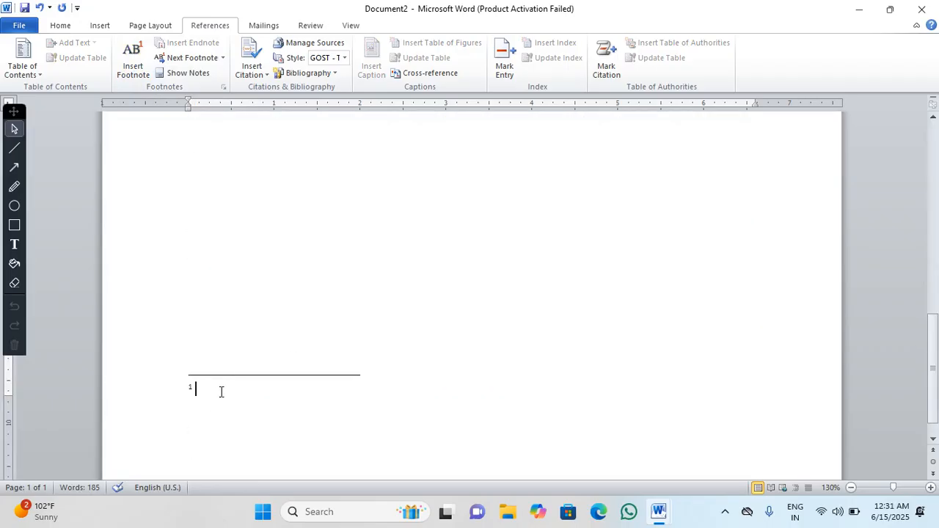
text(gh)
key(BackSpace)
key(BackSpace)
key(BackSpace)
text(your word is wrong)
scroll(298, 438, up, 10)
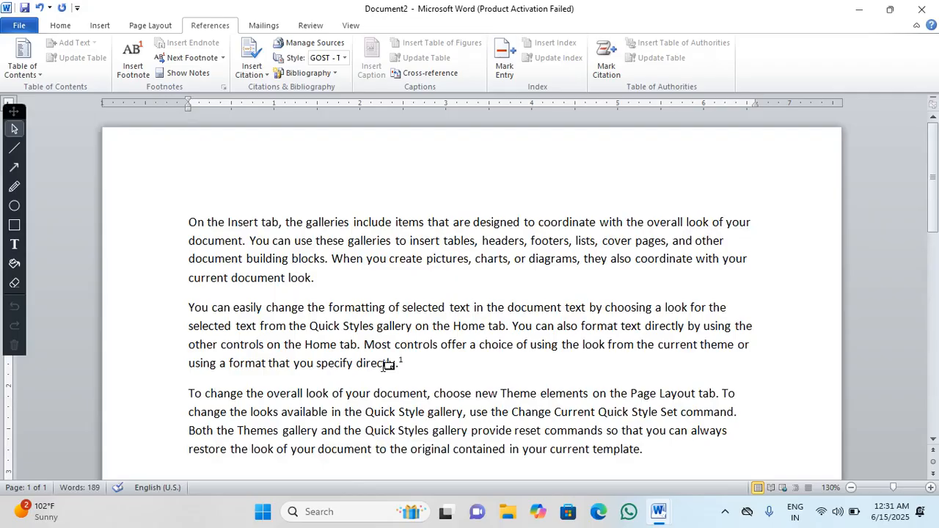
mouse_move(383, 366)
Add a footnote on "look." at the end of the first paragraph, reading "Your meaning is wrong"
drag(324, 276, 289, 283)
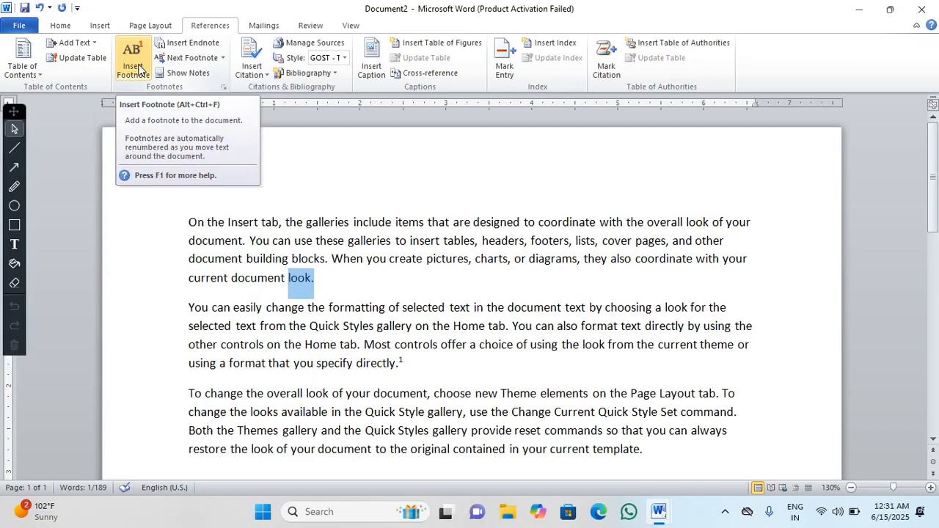
click(138, 68)
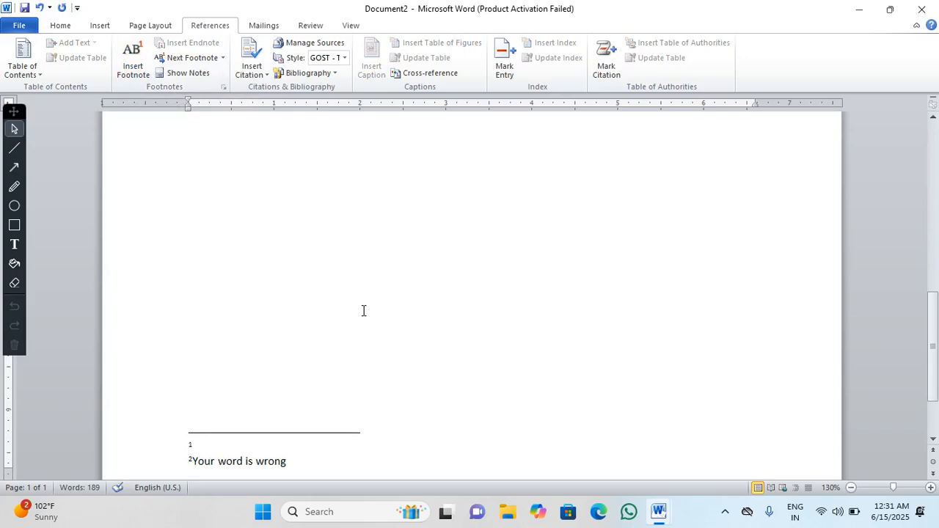
text(your men)
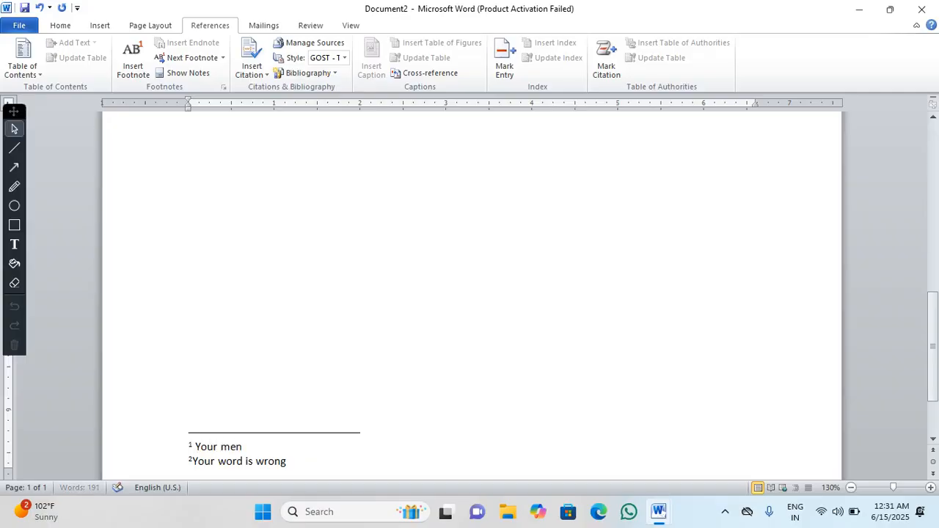
key(BackSpace)
text(aning is wrong)
scroll(472, 231, up, 10)
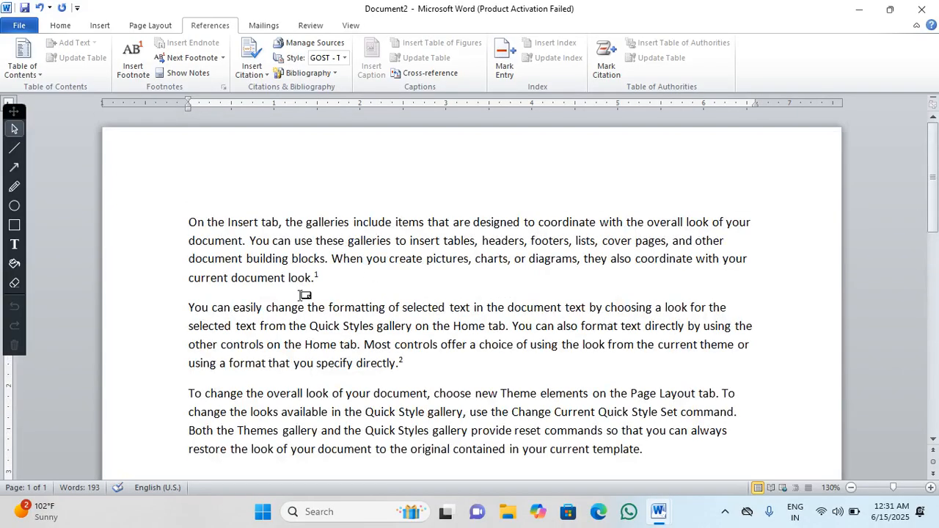
mouse_move(308, 278)
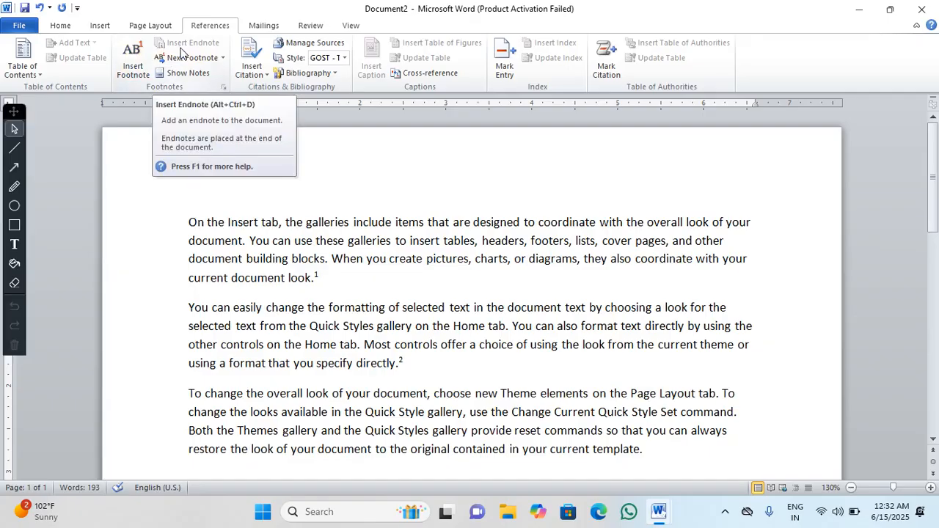
Insert an endnote after "change" in the third paragraph's first line, reading "Your word is wrong"
scroll(169, 271, down, 3)
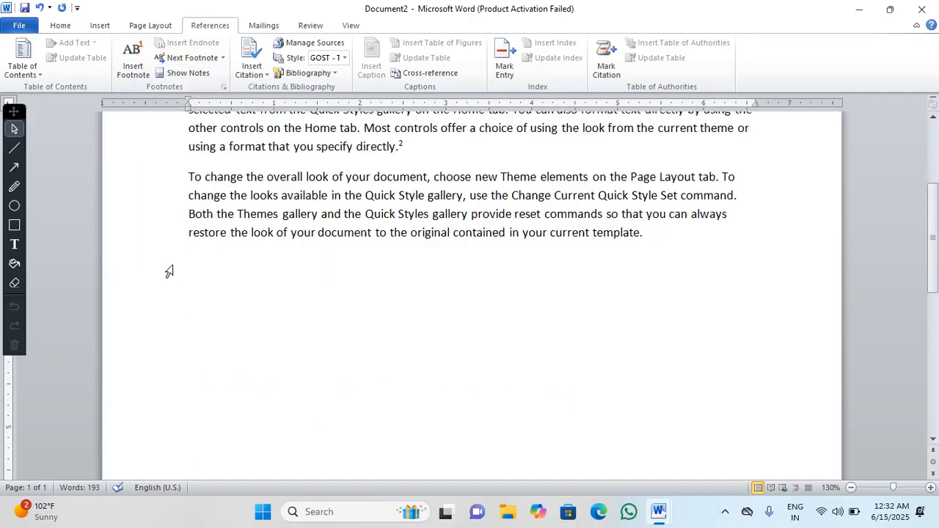
click(206, 177)
drag(205, 177, 244, 177)
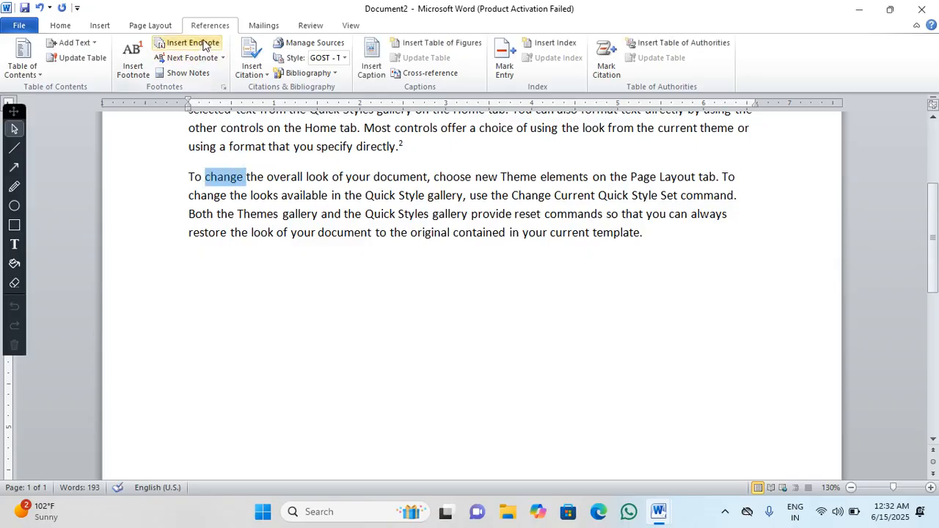
click(188, 42)
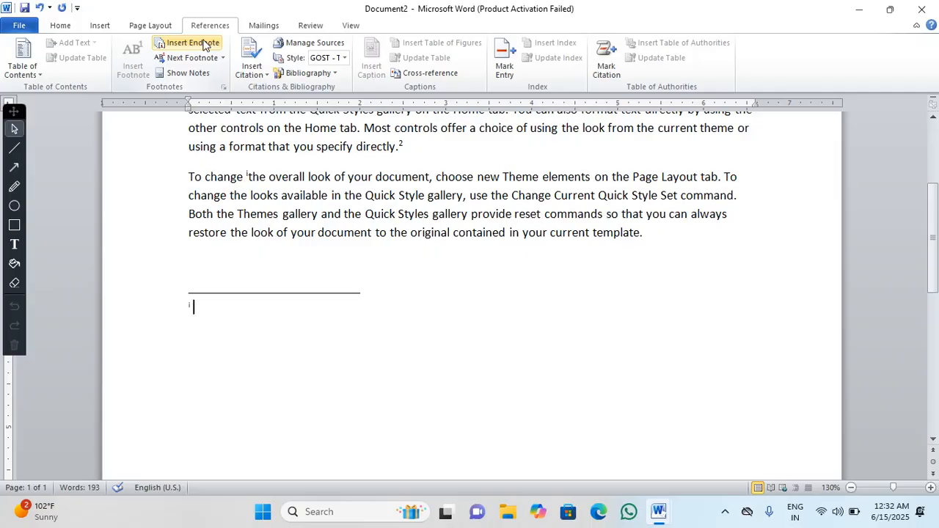
text(Your word)
key(BackSpace)
key(BackSpace)
text(ord is)
text(wrong)
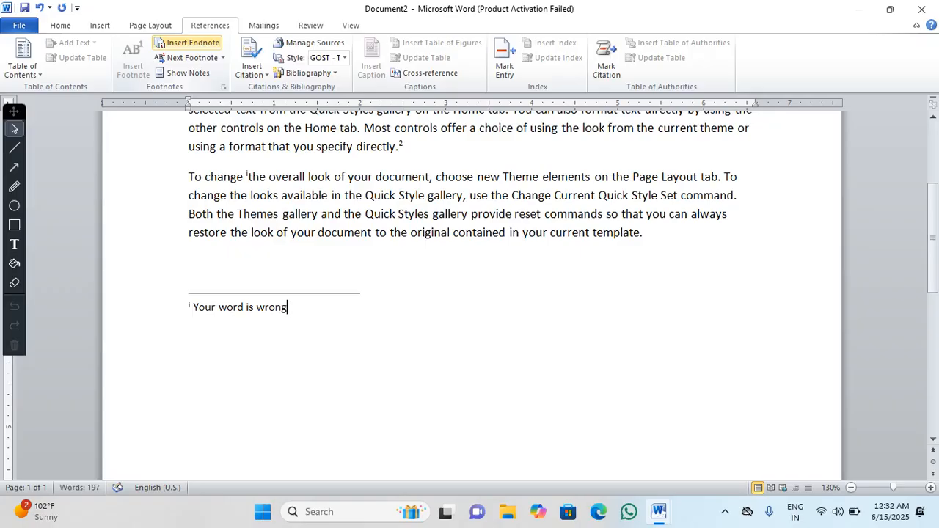
mouse_move(255, 176)
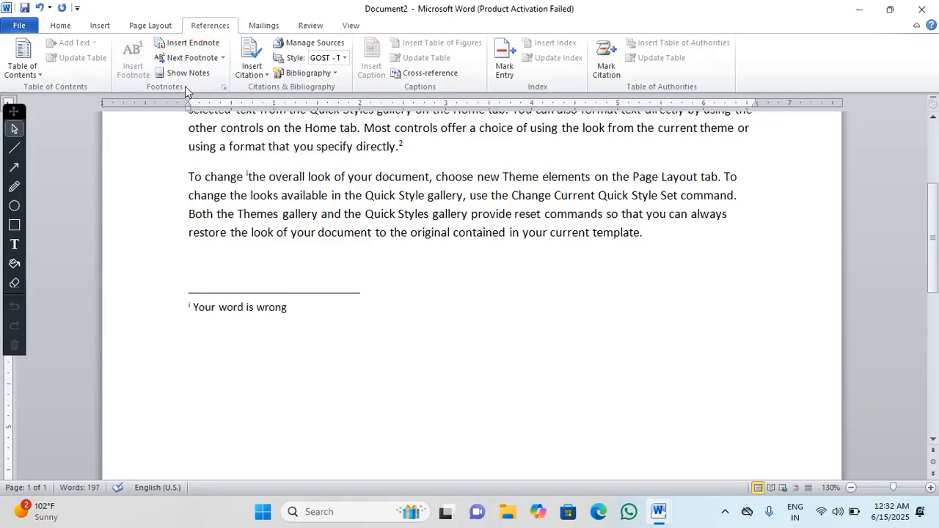
Step back through the two footnote references, return to the next footnote, and go to the next endnote
click(222, 58)
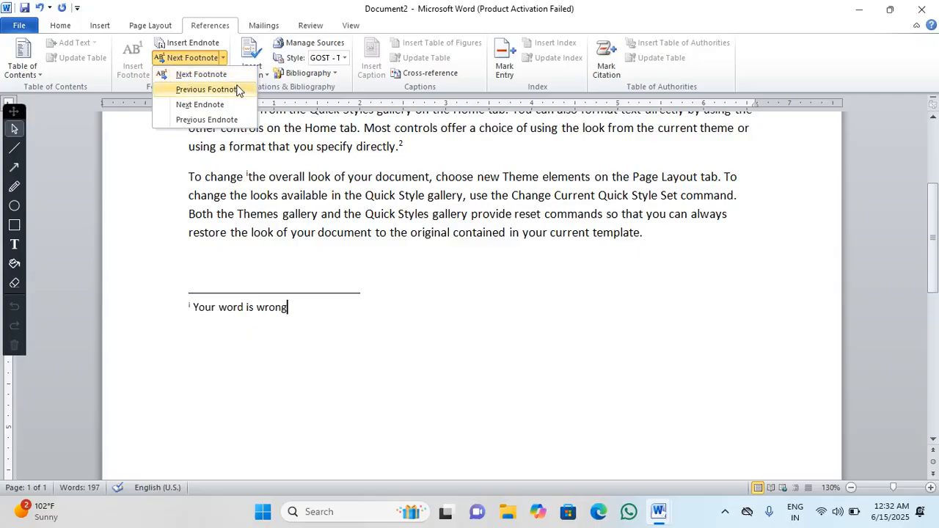
click(236, 89)
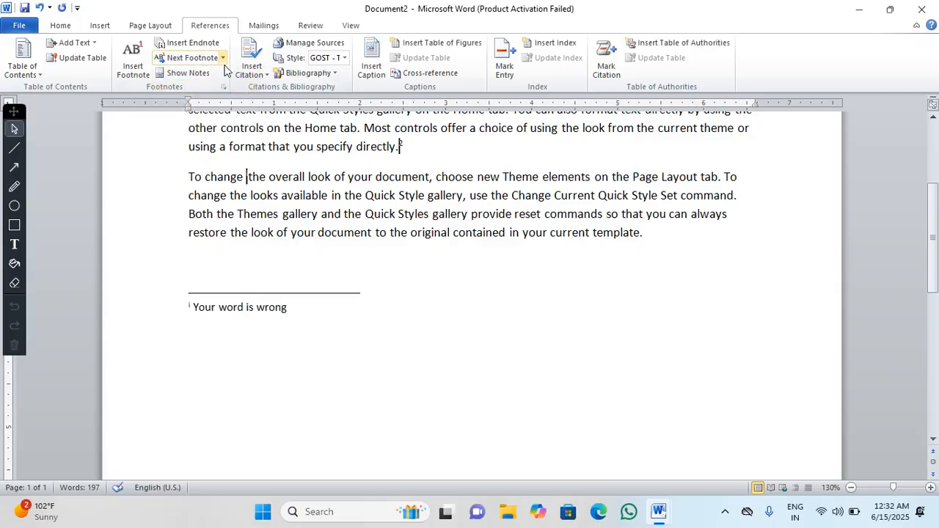
click(223, 58)
click(224, 88)
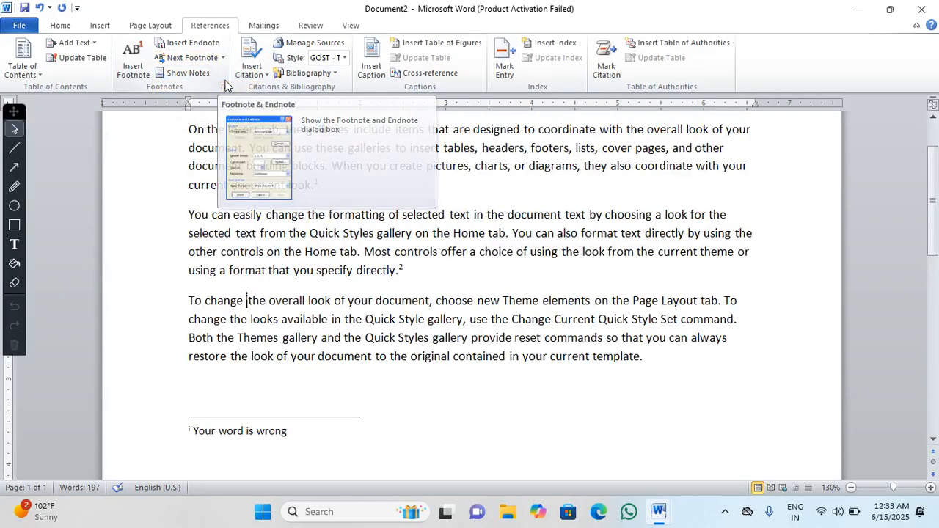
click(223, 58)
click(224, 74)
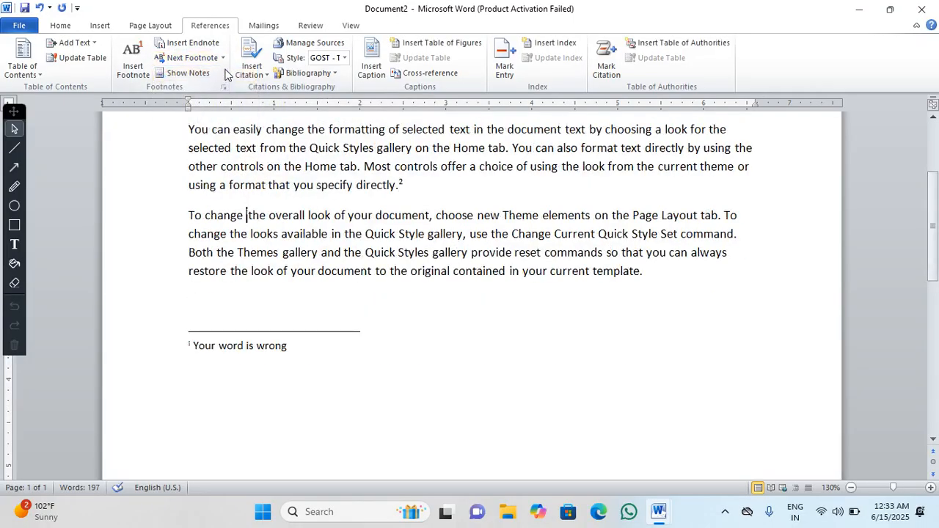
click(223, 57)
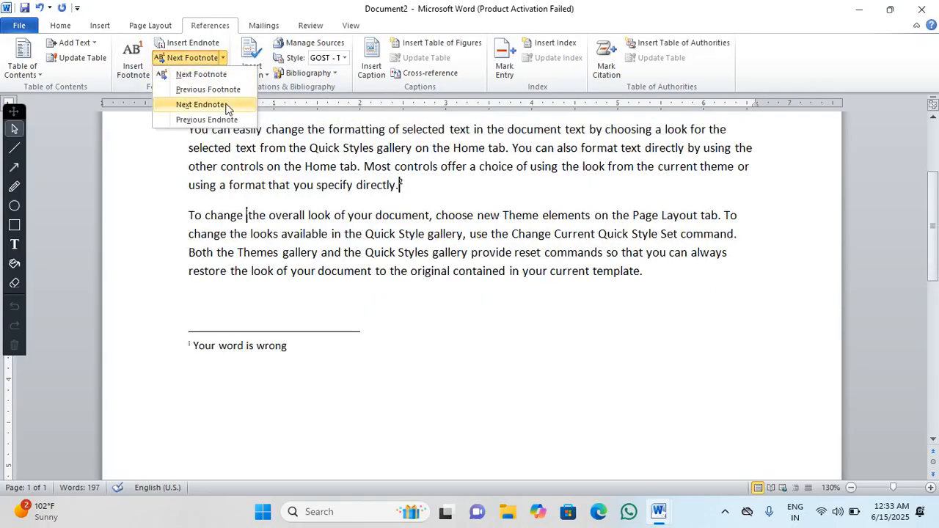
click(226, 106)
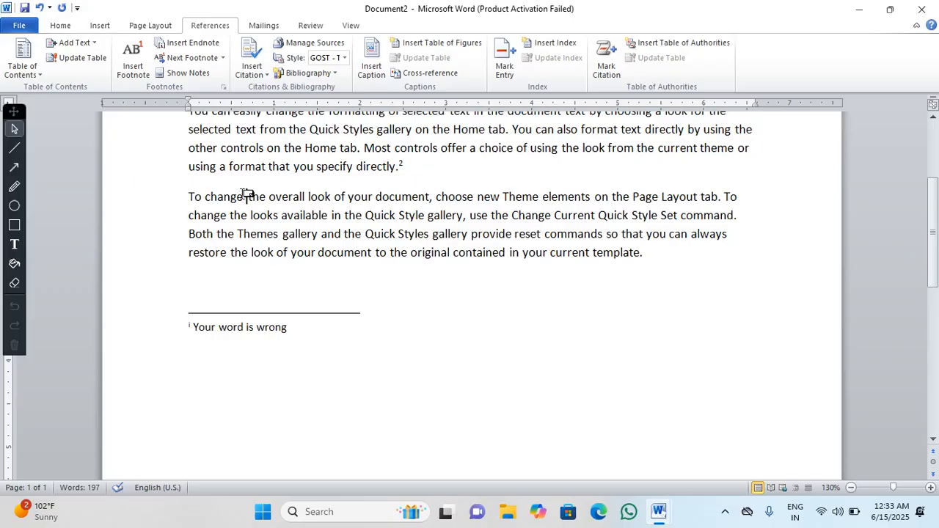
mouse_move(246, 195)
Show the document's notes, viewing the footnote area and the endnote area
click(185, 72)
click(414, 242)
click(458, 276)
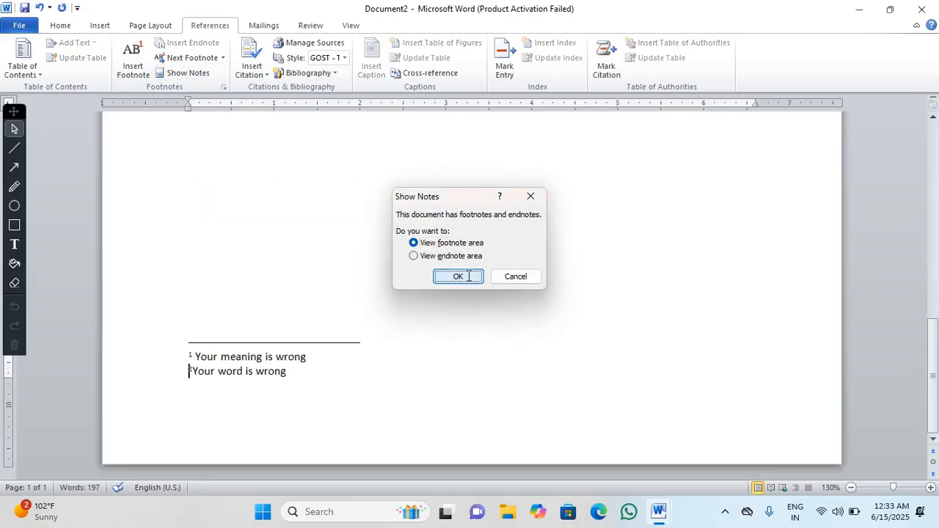
click(193, 74)
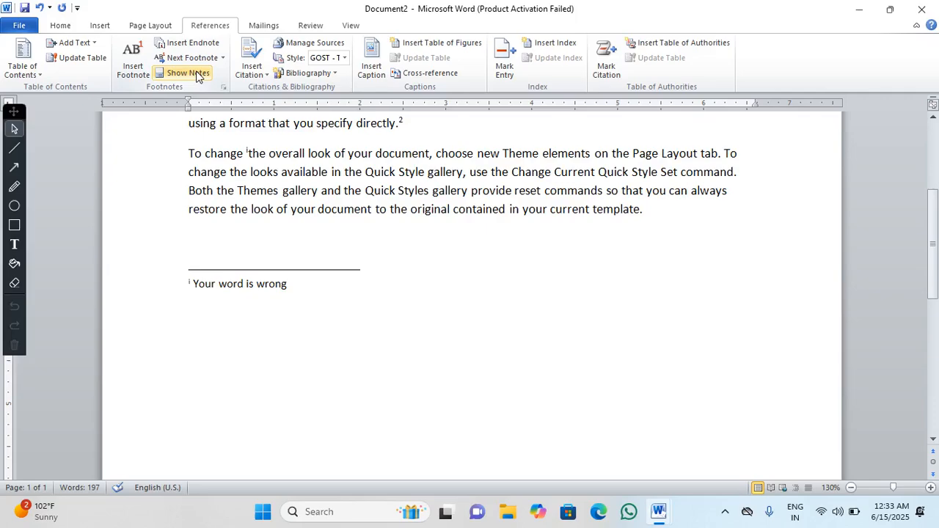
click(197, 74)
click(414, 256)
click(455, 276)
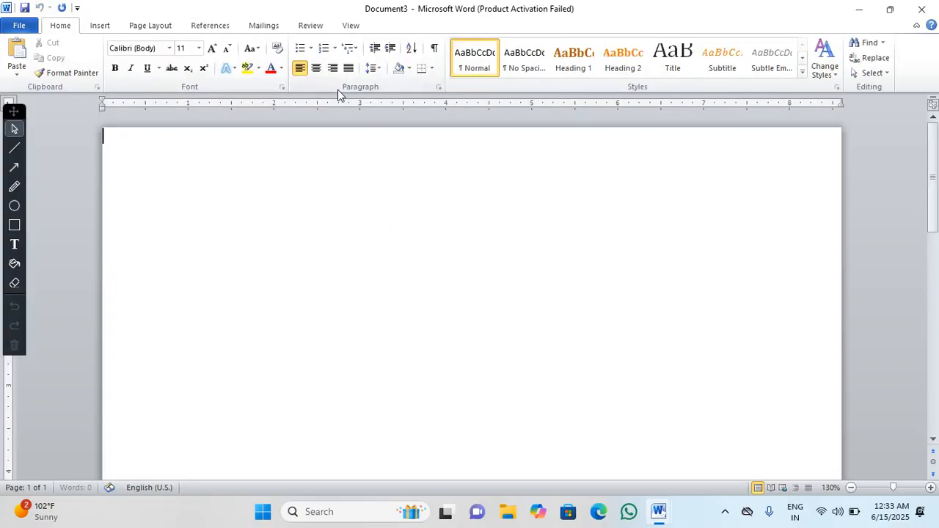
Apply the Normal 1-inch margins to the new blank document
click(166, 27)
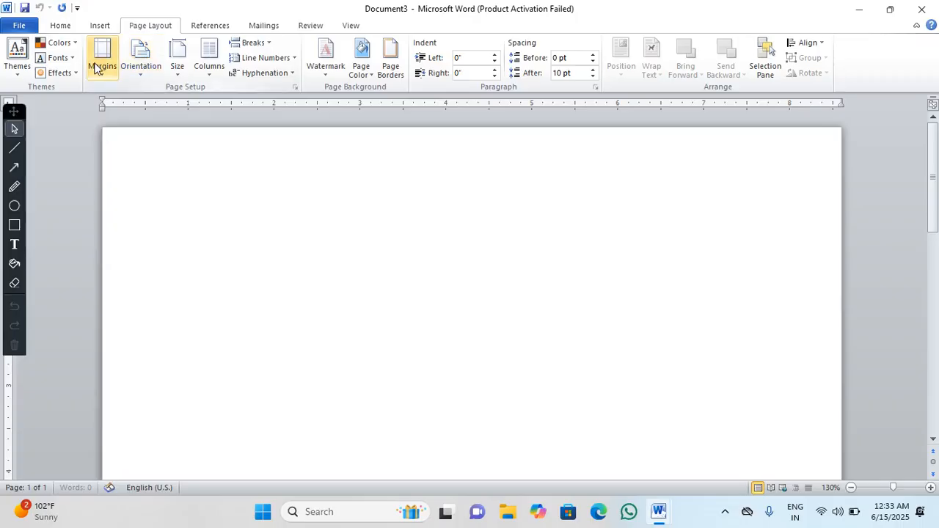
click(102, 57)
click(139, 141)
Start adding a new citation source with all bibliography fields shown and the source type set to Book
click(220, 28)
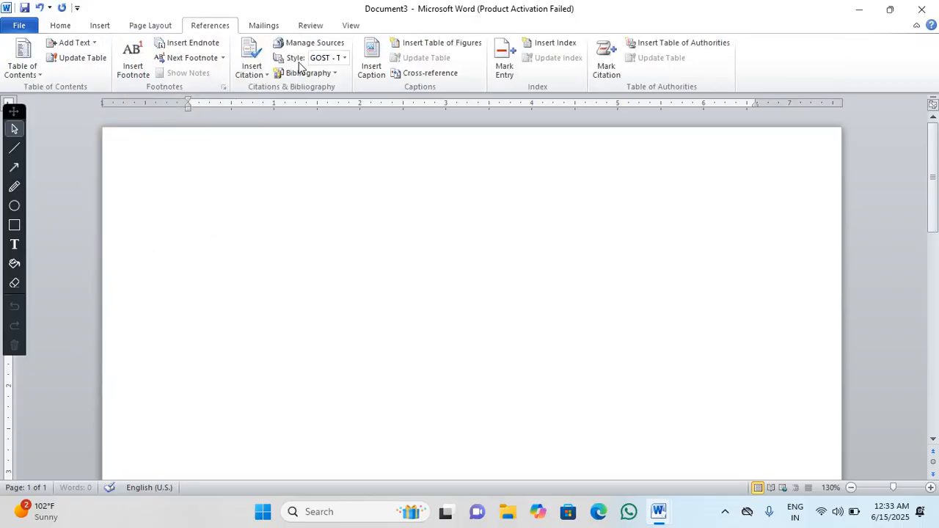
click(254, 63)
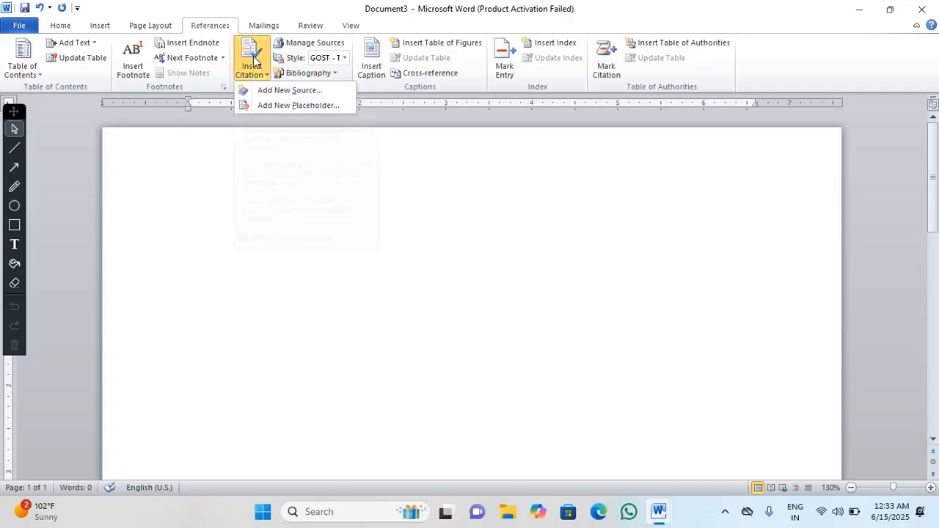
click(284, 90)
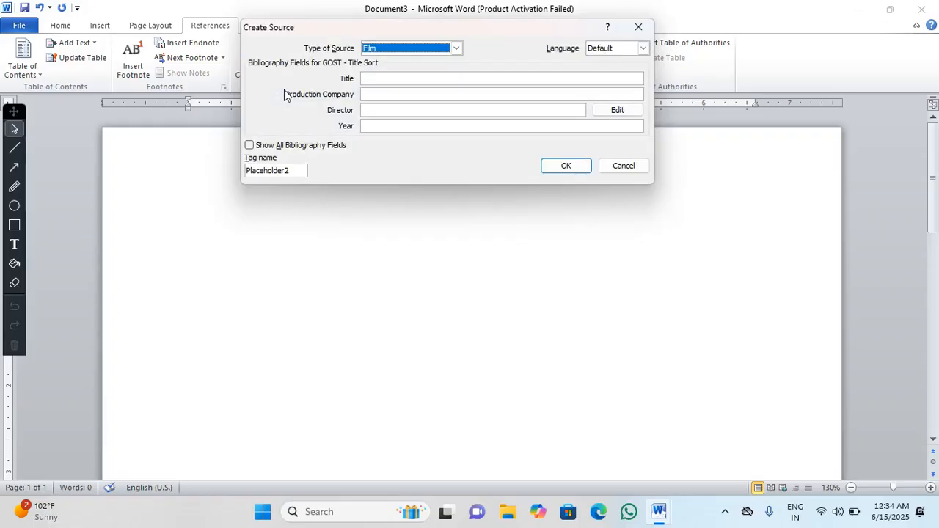
click(304, 145)
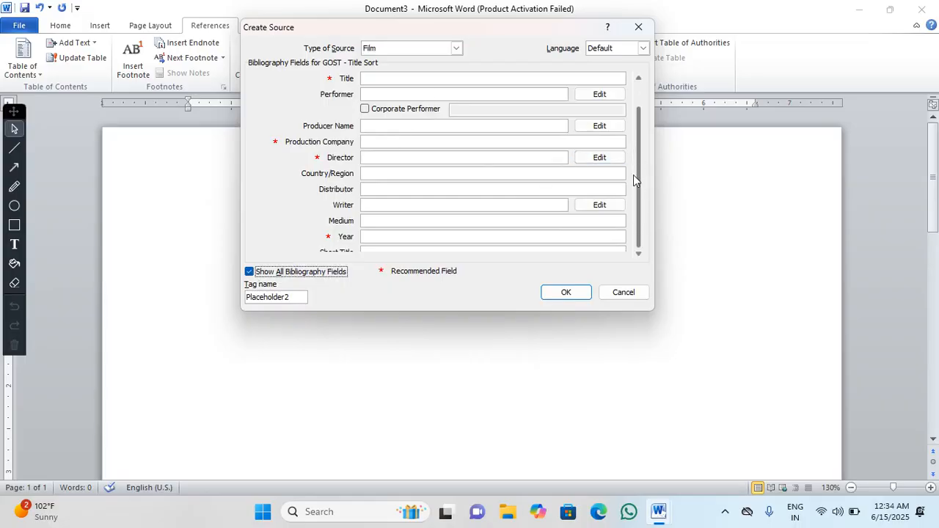
click(418, 48)
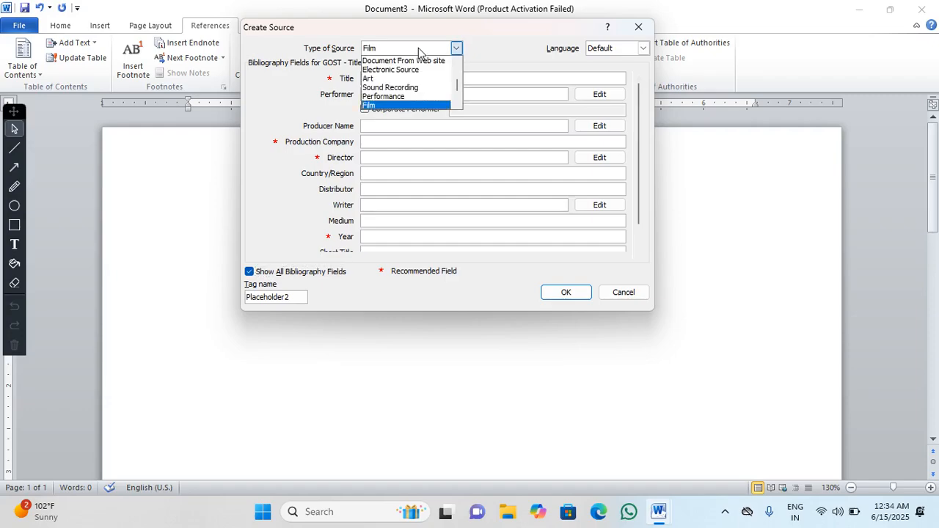
scroll(411, 88, down, 2)
scroll(412, 88, up, 4)
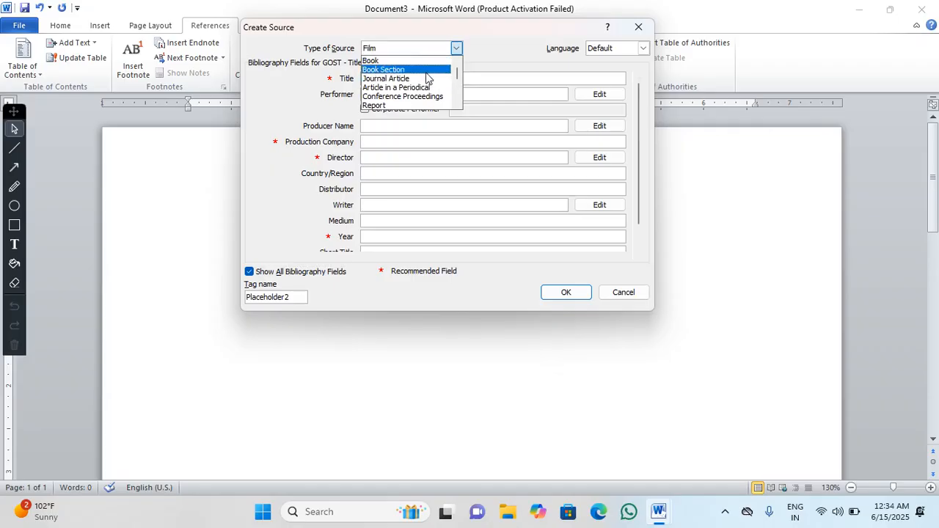
scroll(414, 99, down, 2)
scroll(410, 103, down, 8)
scroll(409, 103, up, 10)
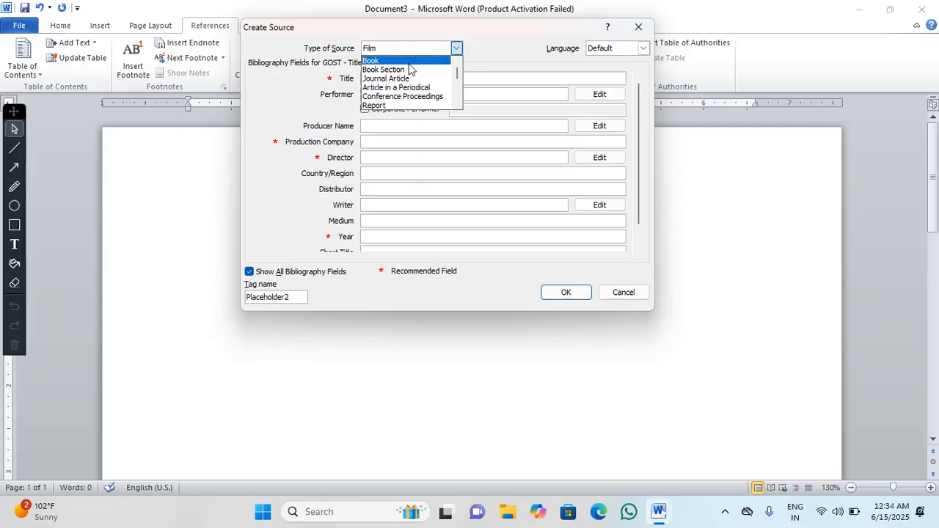
click(408, 61)
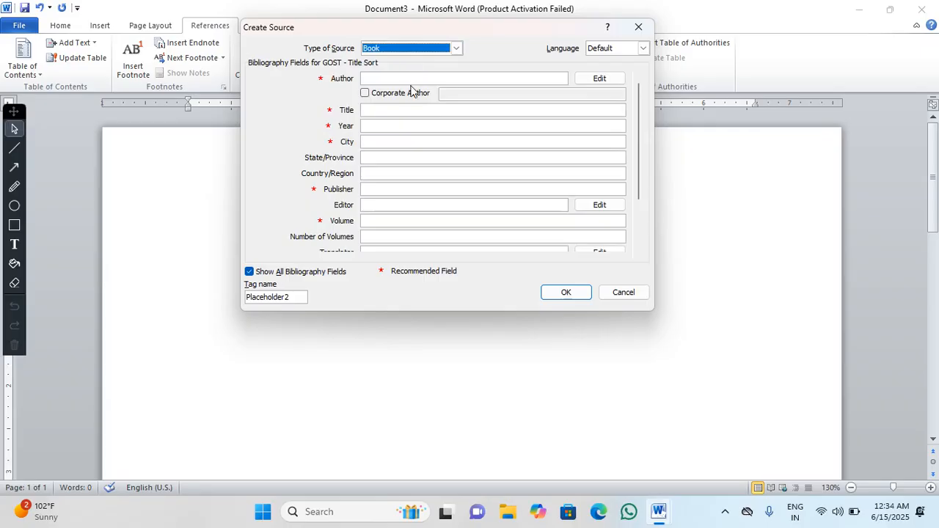
Enter the author's full name and the title "The art of life" for the new book source
click(409, 79)
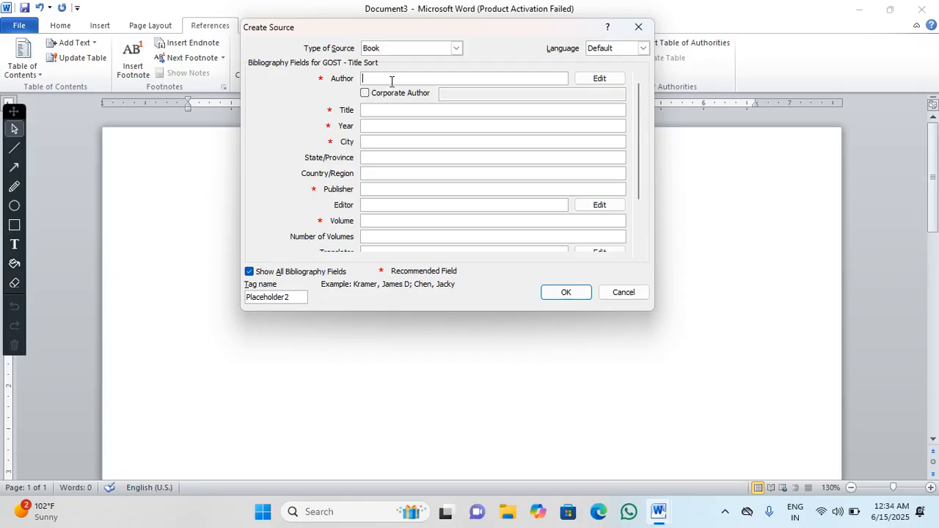
text(Ravi kumar)
key(Tab)
key(Tab)
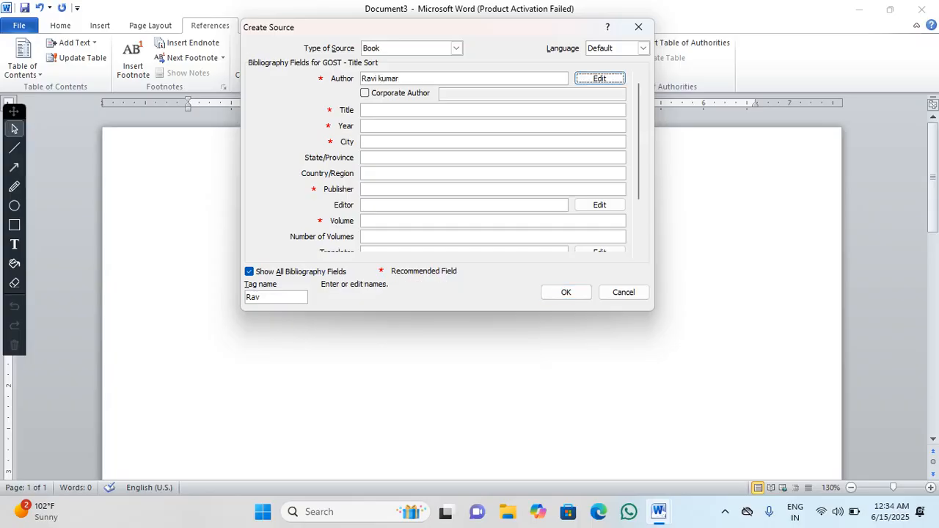
key(Tab)
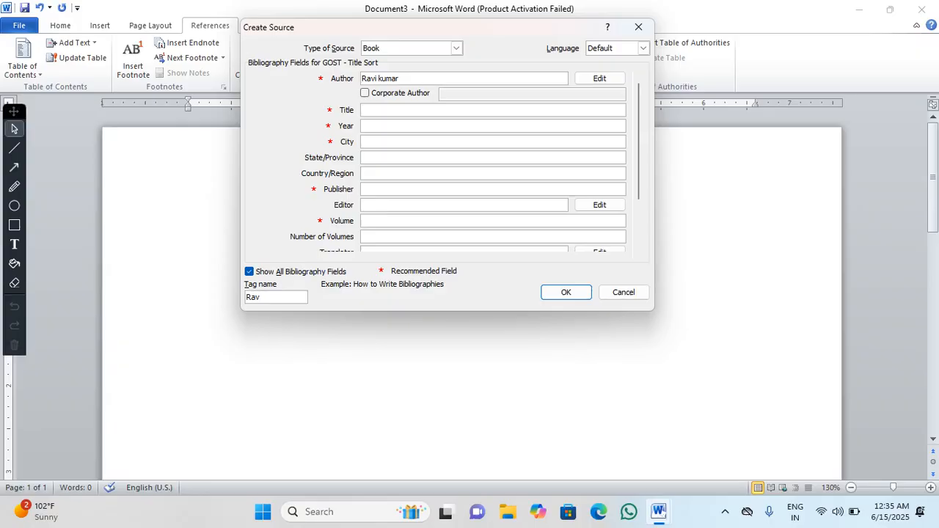
text(The art of life)
Set the source's year to 2025, its city to "mathura" and its state to "uttar pradesh"
click(399, 128)
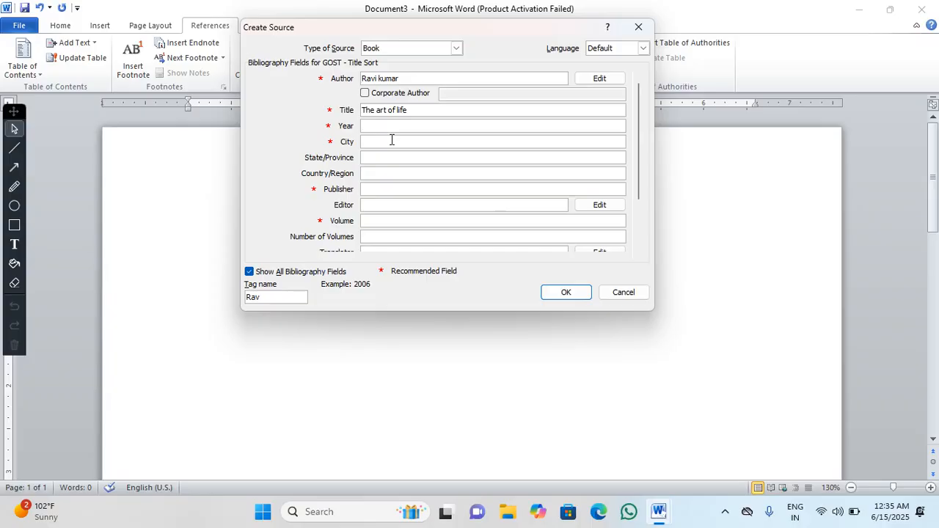
text(2025)
click(388, 139)
text(mathura)
key(Tab)
text(utter)
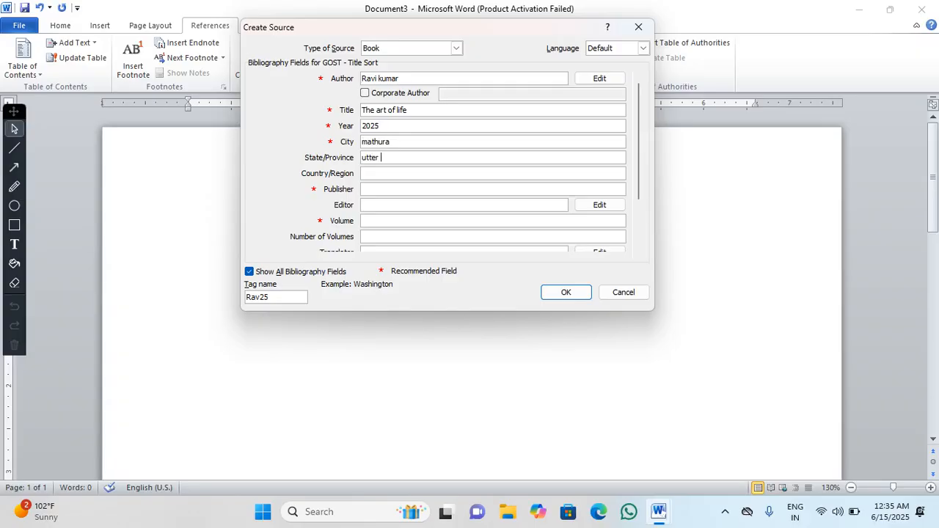
text( pr)
key(BackSpace)
key(BackSpace)
key(BackSpace)
key(BackSpace)
key(BackSpace)
text(ar pradesh)
key(Tab)
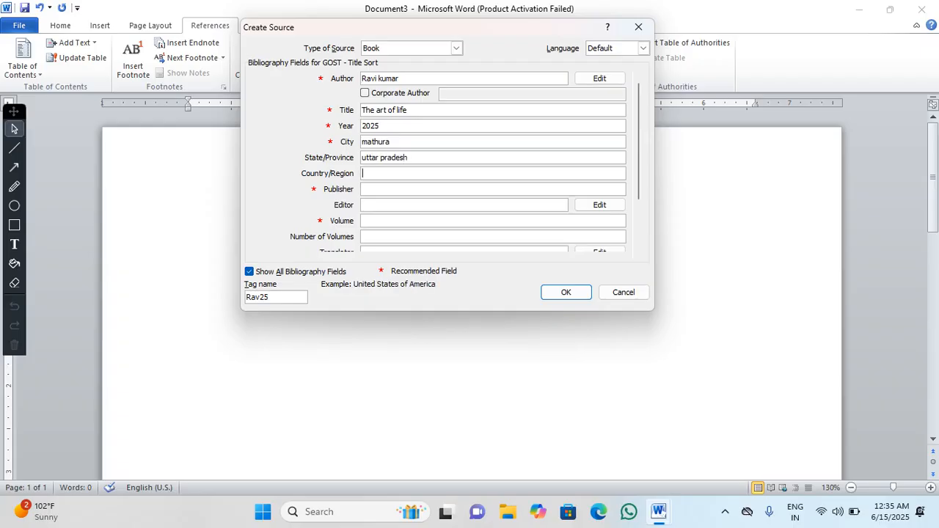
Fill in the country as "india", the publisher as "agra", and the editor's full name
text(india)
key(Tab)
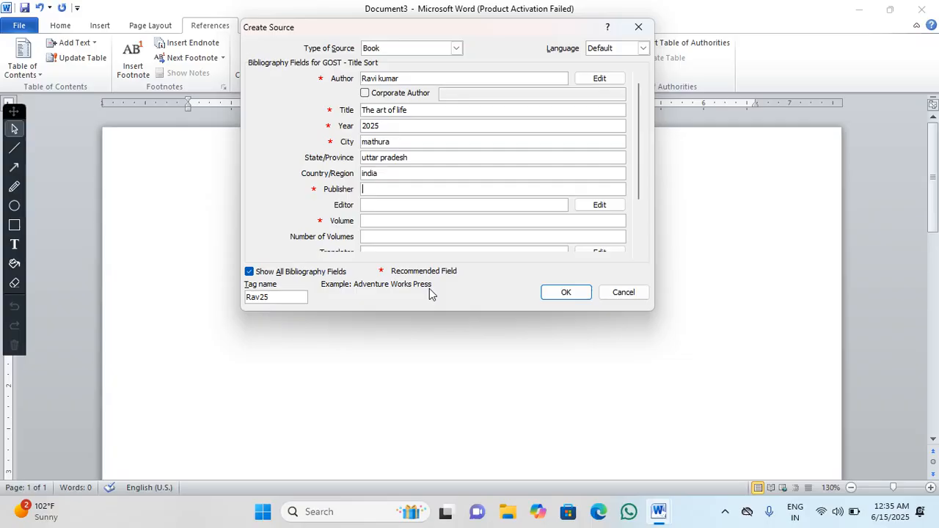
text(agra)
key(Tab)
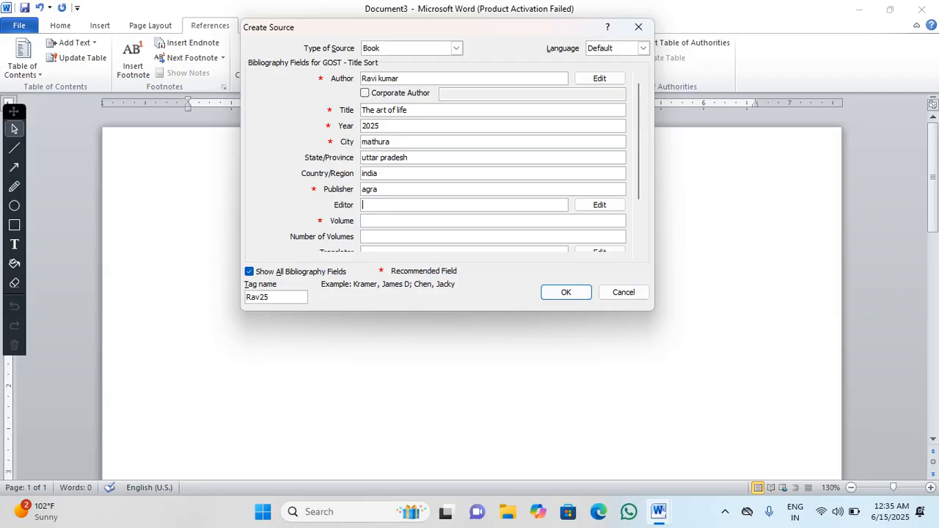
text(Manoj kumar)
key(Tab)
key(Tab)
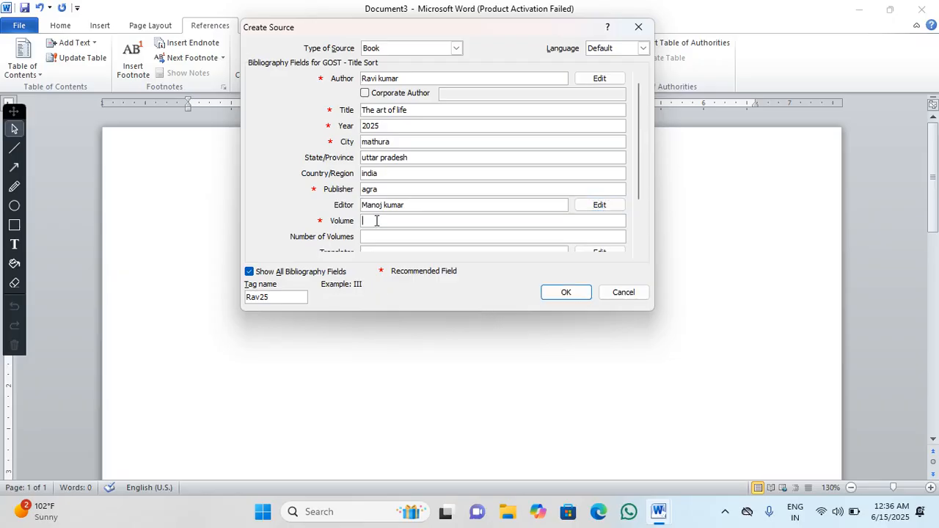
Set the book source's volume to "II" and its number of volumes to "Iv"
text(II)
click(637, 255)
click(637, 256)
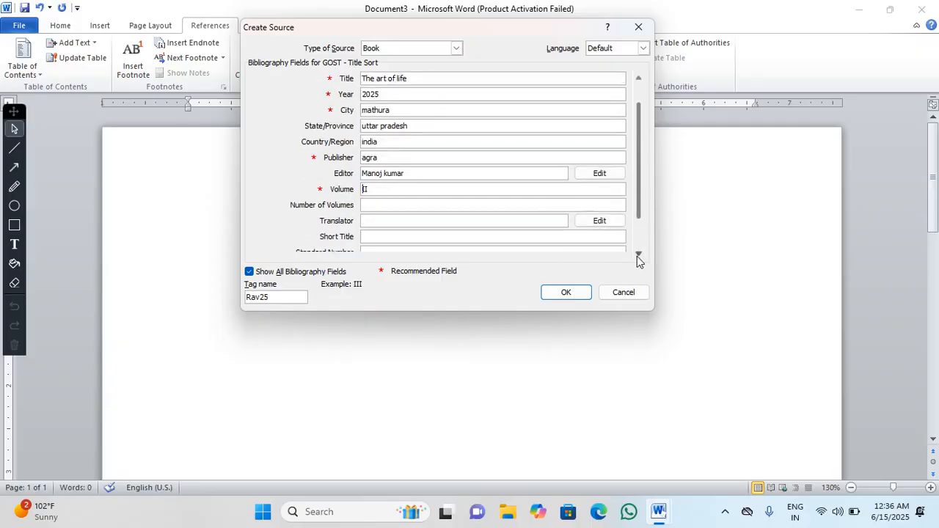
click(407, 206)
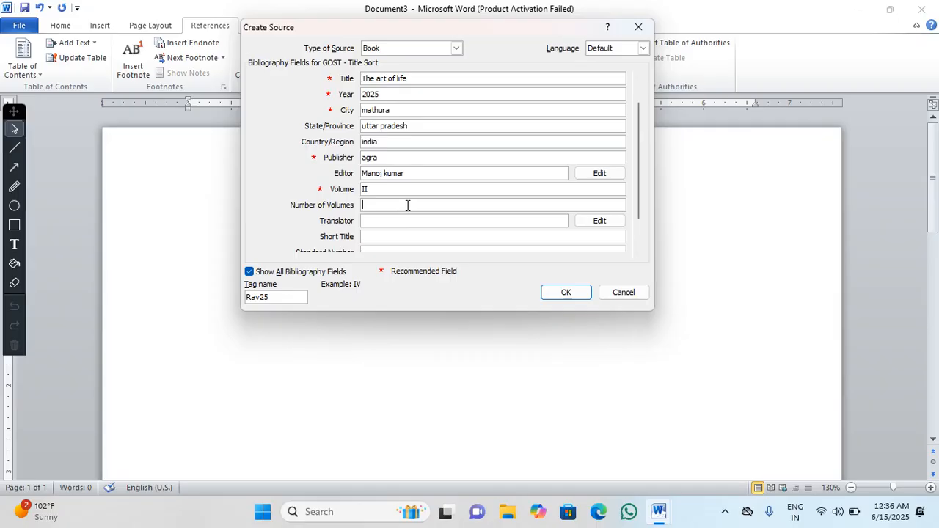
text(Iv)
key(Tab)
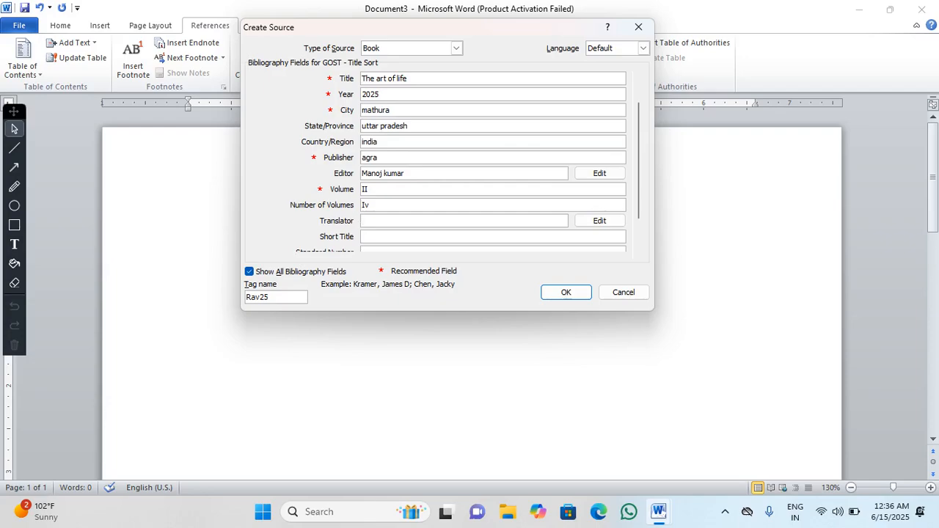
Enter the translator's name for the book source
click(638, 253)
click(638, 254)
click(638, 254)
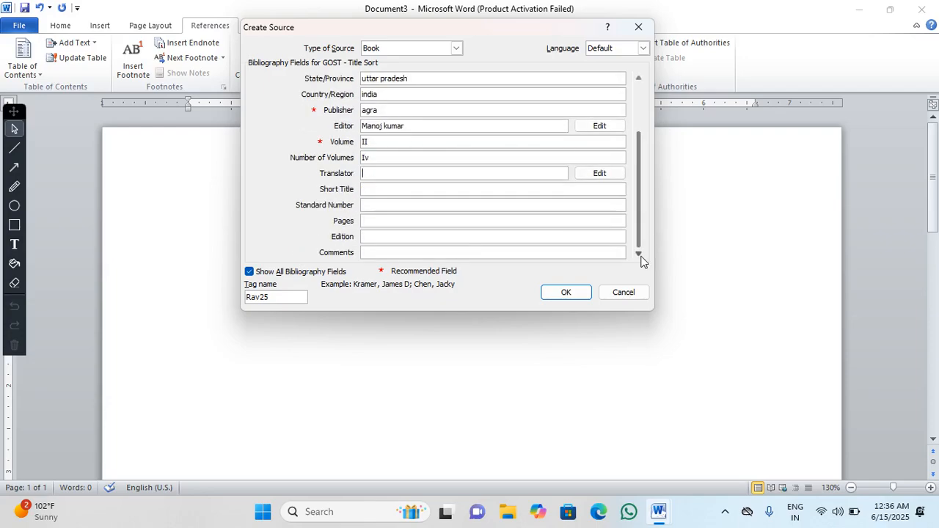
click(443, 178)
text(Ompra)
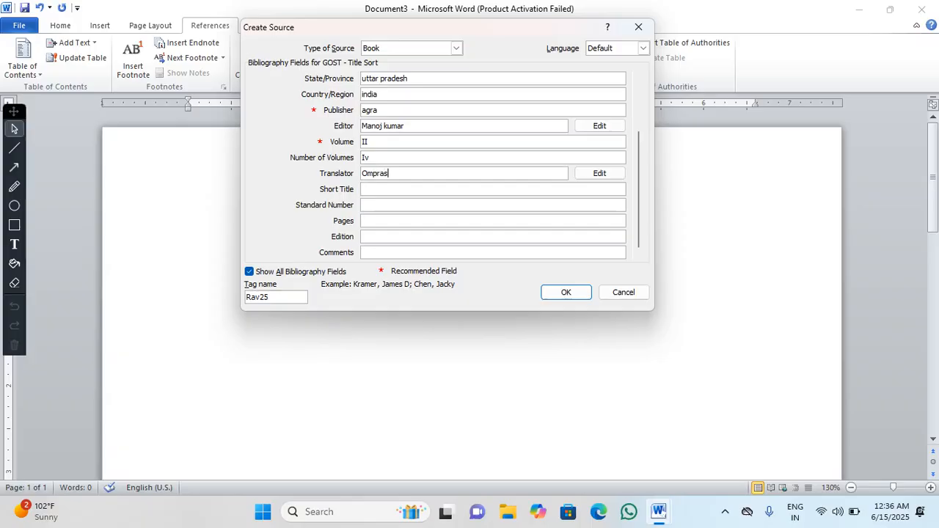
text(k)
key(Tab)
key(Tab)
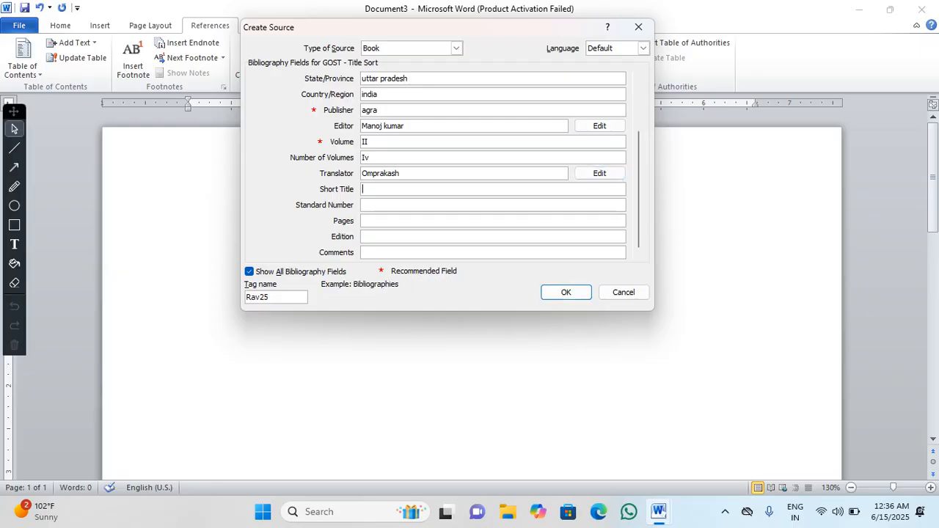
Give the source the short title "Life aim", the standard number "ISBN/456" and the pages "1-25"
text(Life am)
key(BackSpace)
text(im)
key(Tab)
text(ISBN)
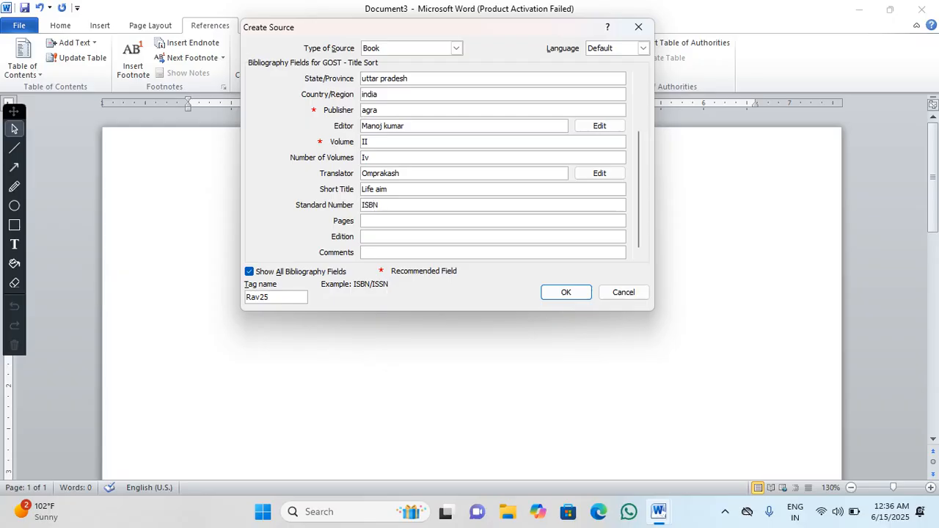
text(/456)
key(Tab)
text(1-25)
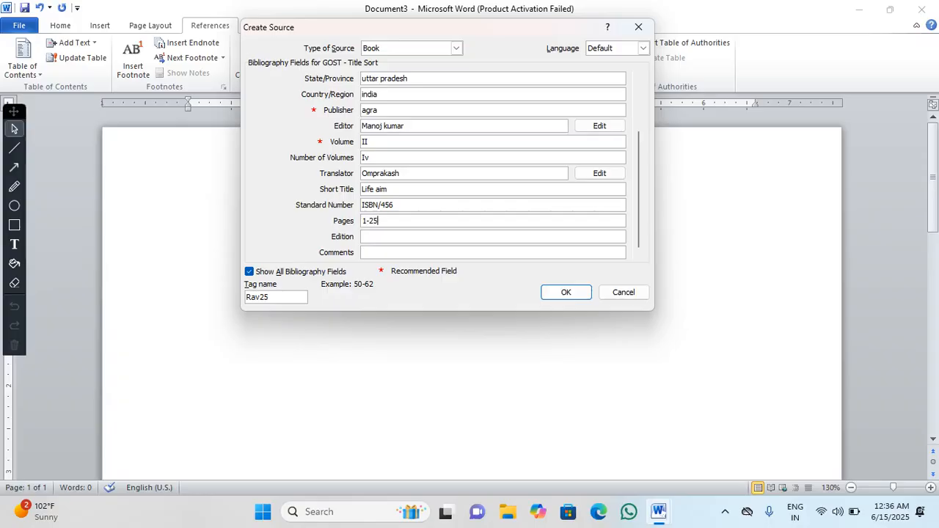
key(Tab)
Add the comment "How to life strong motivate" and create the source, inserting its citation in the document
click(387, 253)
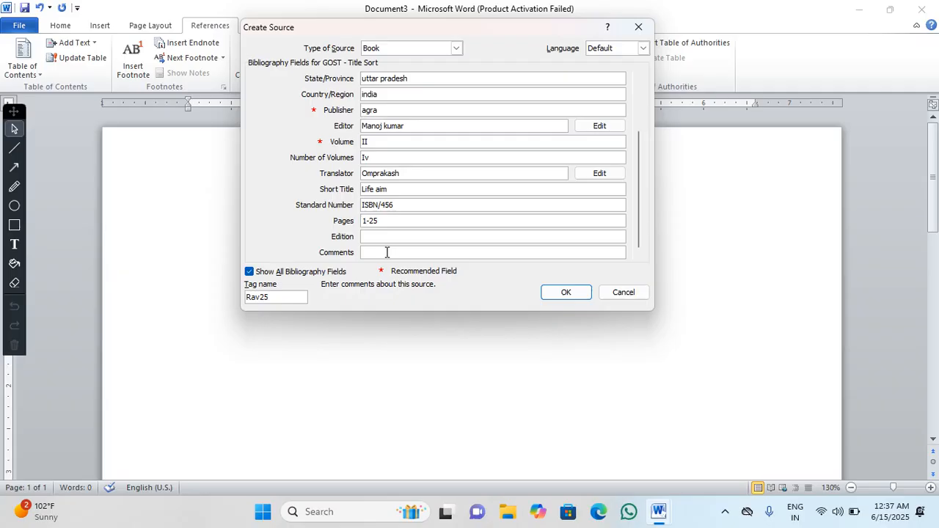
text(tHE)
key(BackSpace)
key(BackSpace)
key(BackSpace)
key(BackSpace)
key(BackSpace)
key(BackSpace)
text(ow to life strong motivate)
click(561, 297)
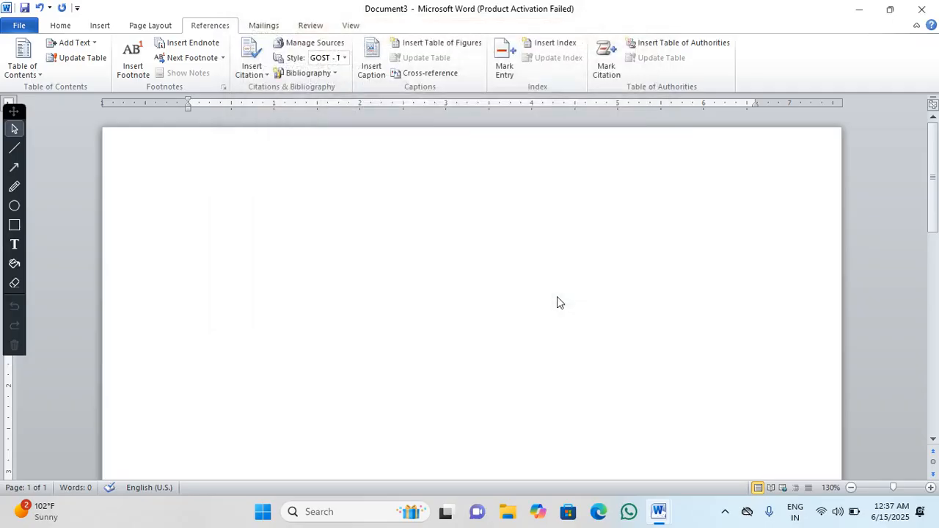
Replace the inserted citation with the built-in Bibliography layout
double_click(291, 215)
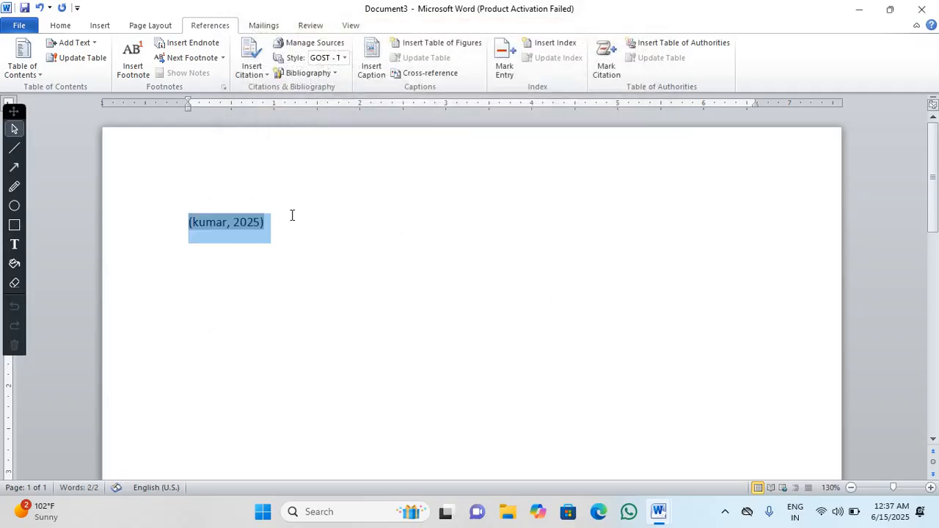
drag(312, 236, 182, 222)
click(340, 73)
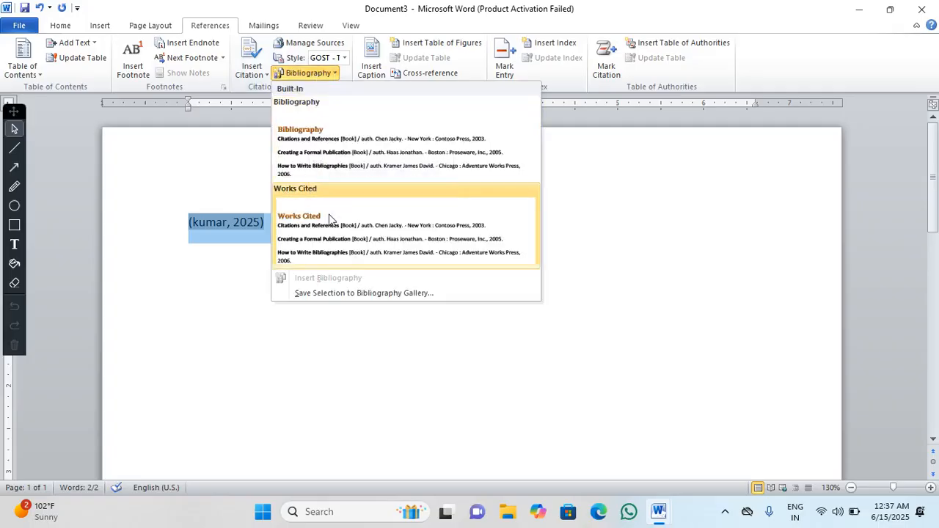
click(359, 130)
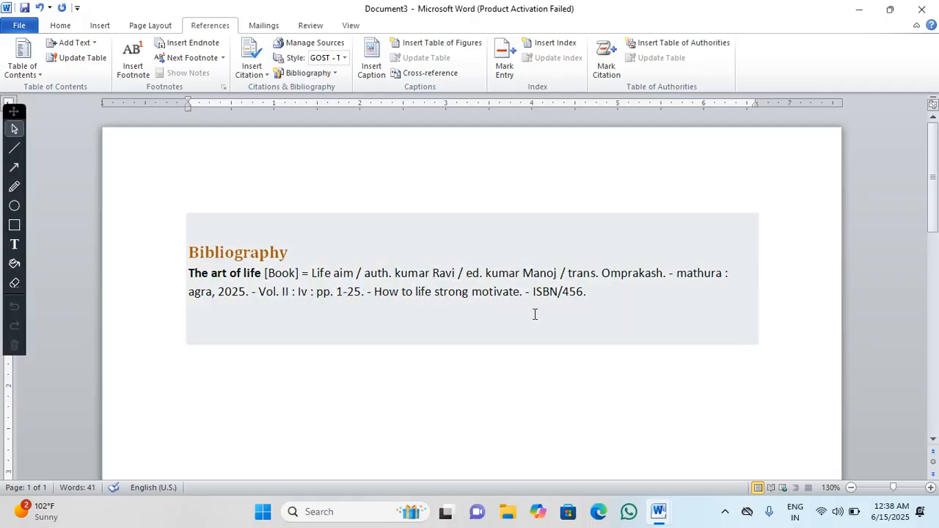
Try the Chicago Fifteenth Edition and ISO 690 - Numerical Reference styles on the bibliography, and return it to GOST - Title Sort
key(ctrl+a)
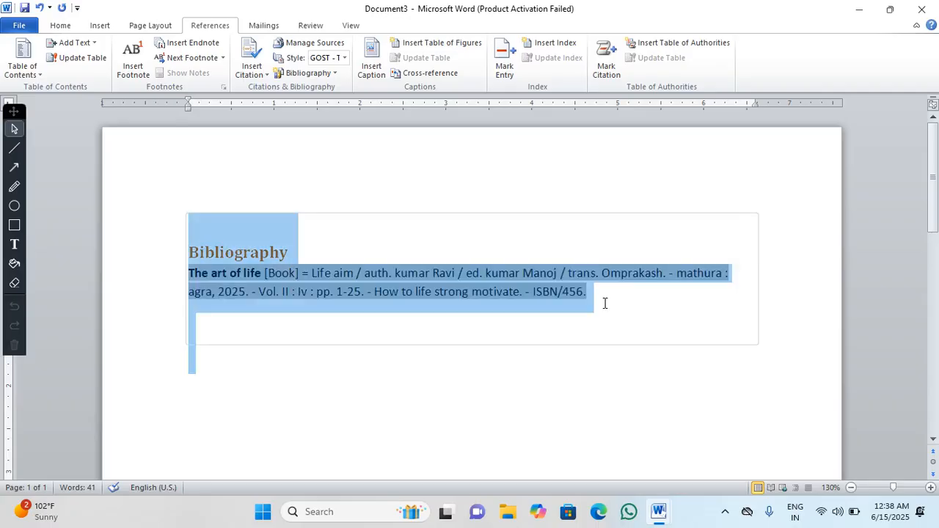
click(344, 58)
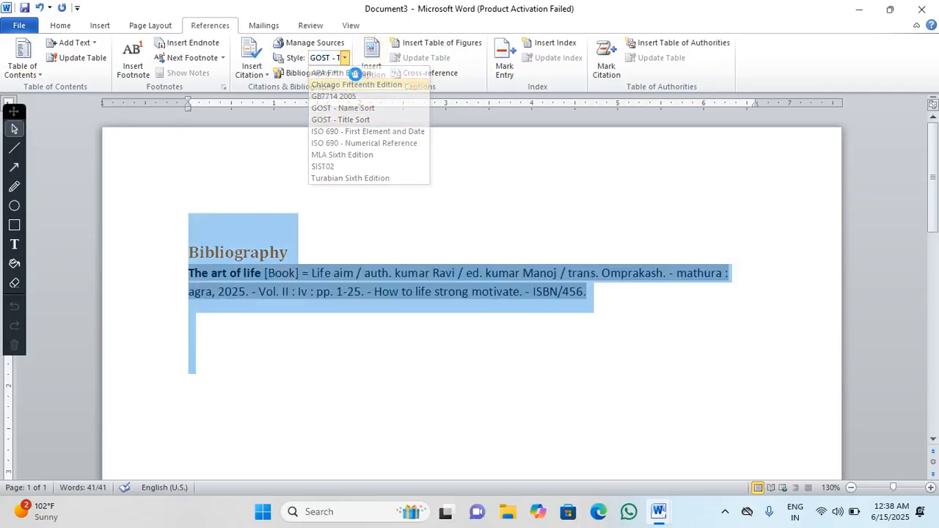
click(356, 83)
click(346, 60)
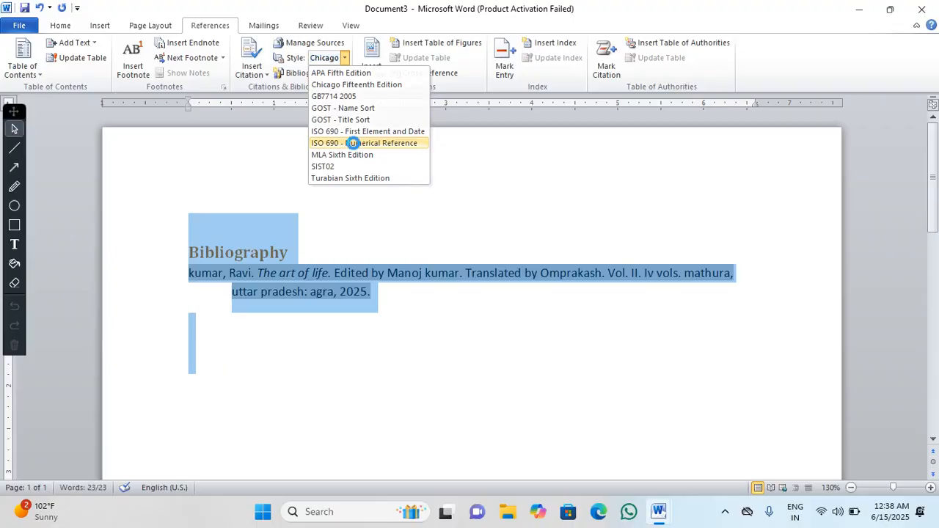
click(353, 143)
click(345, 58)
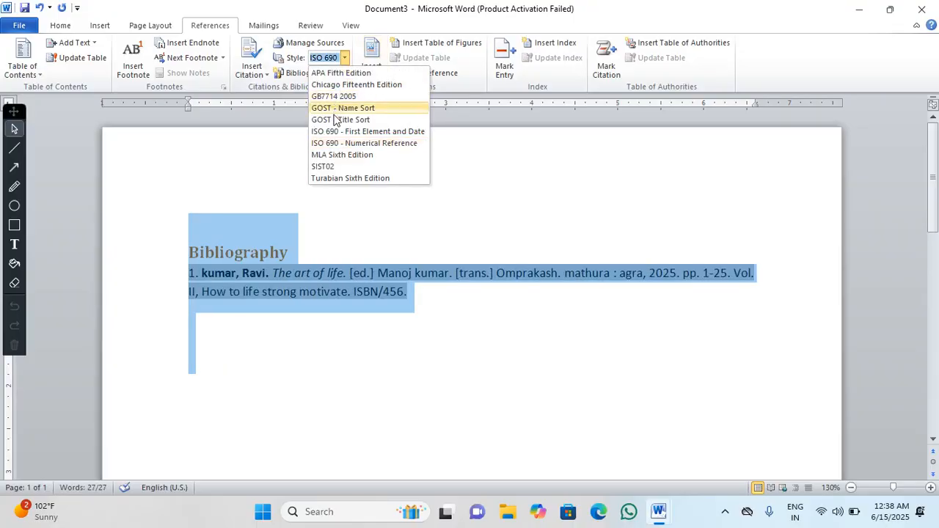
click(334, 119)
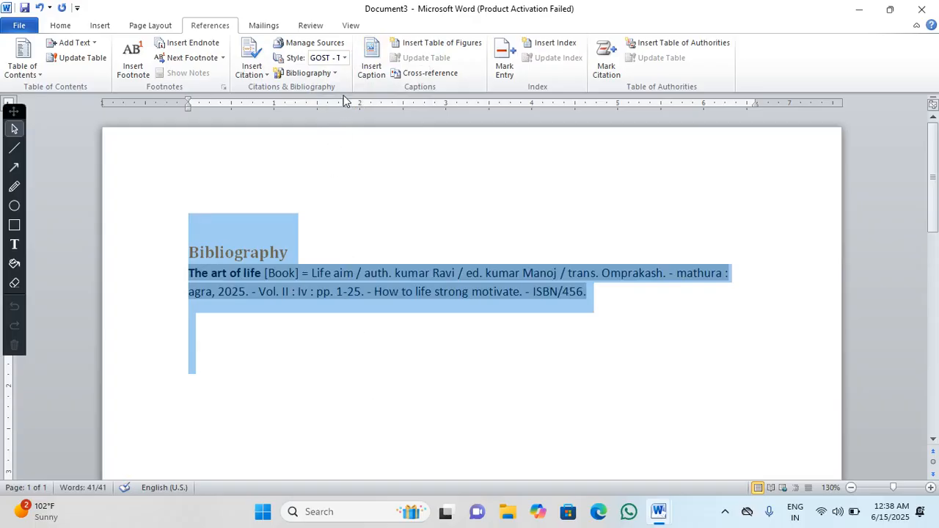
Set the bibliography style to ISO 690 - Numerical Reference and deselect the text
click(345, 58)
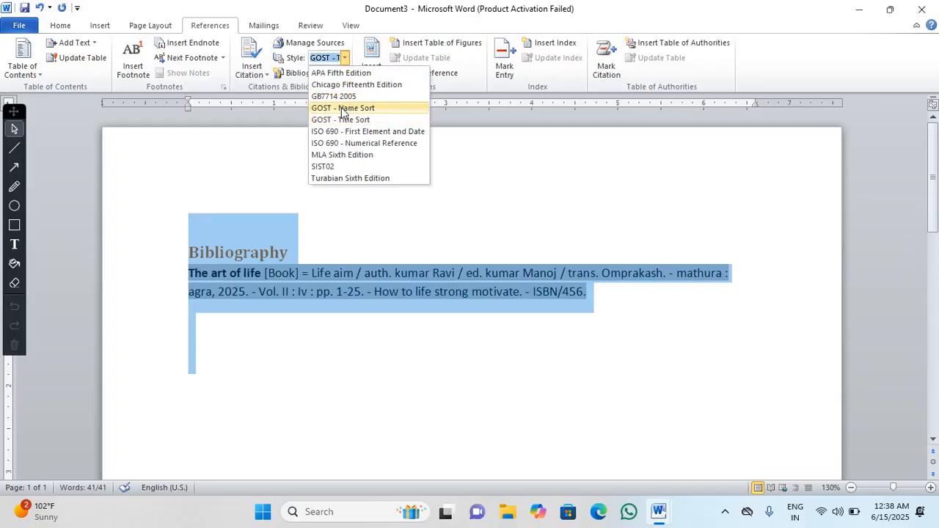
click(340, 144)
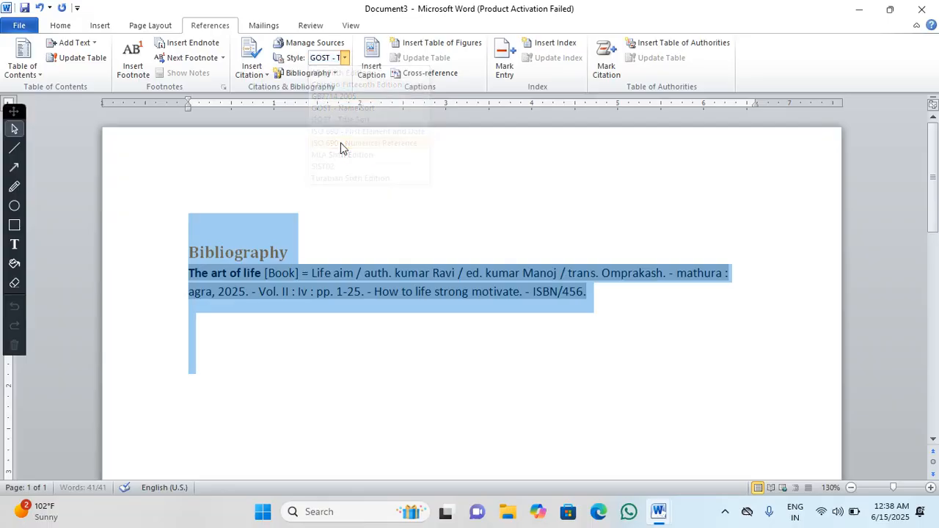
click(344, 58)
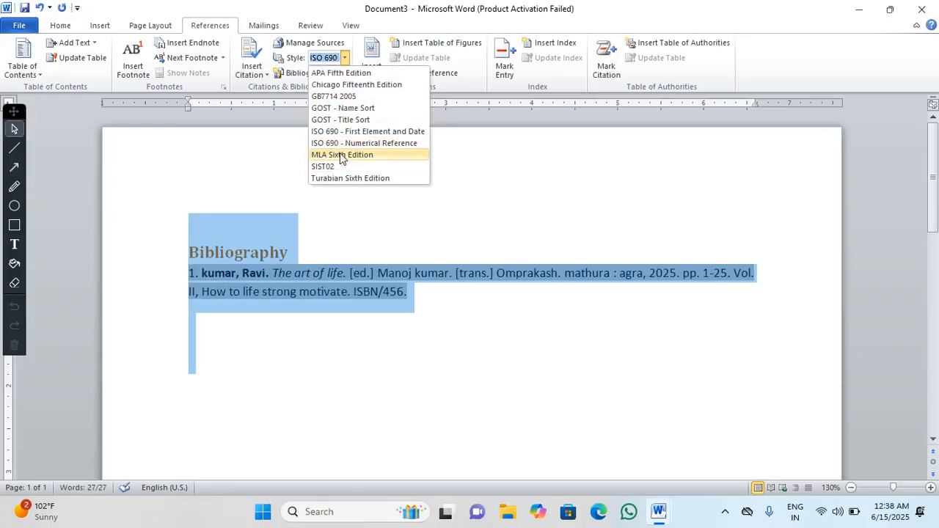
click(343, 143)
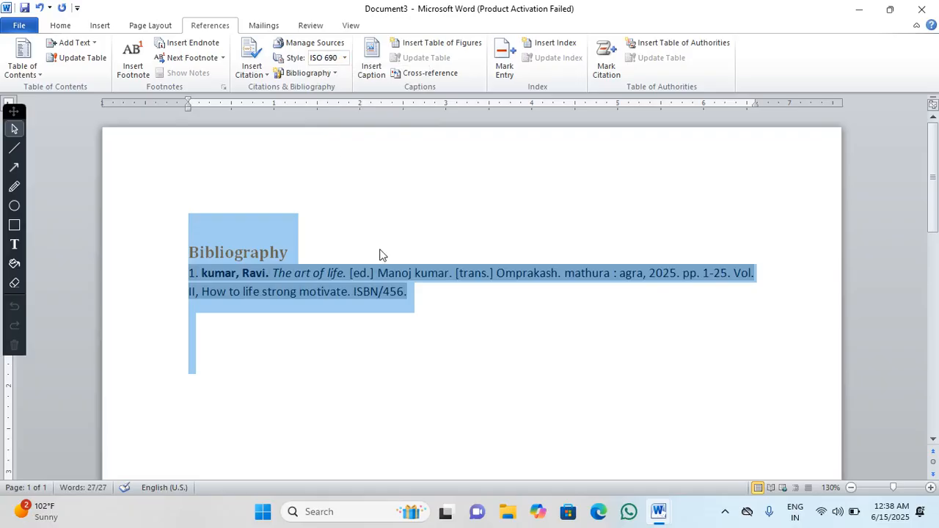
click(383, 330)
click(352, 349)
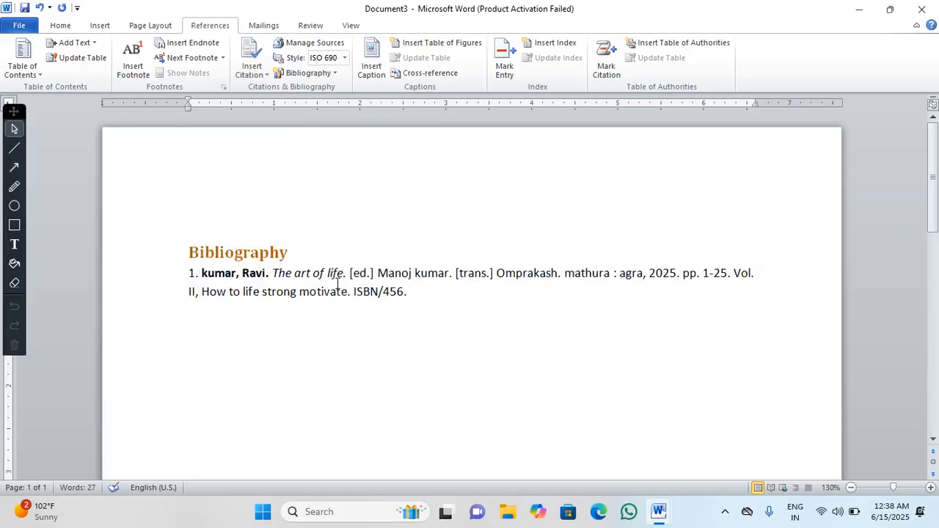
Copy the "The art of life" source from the master list to the current list, overwriting the existing entry
click(310, 46)
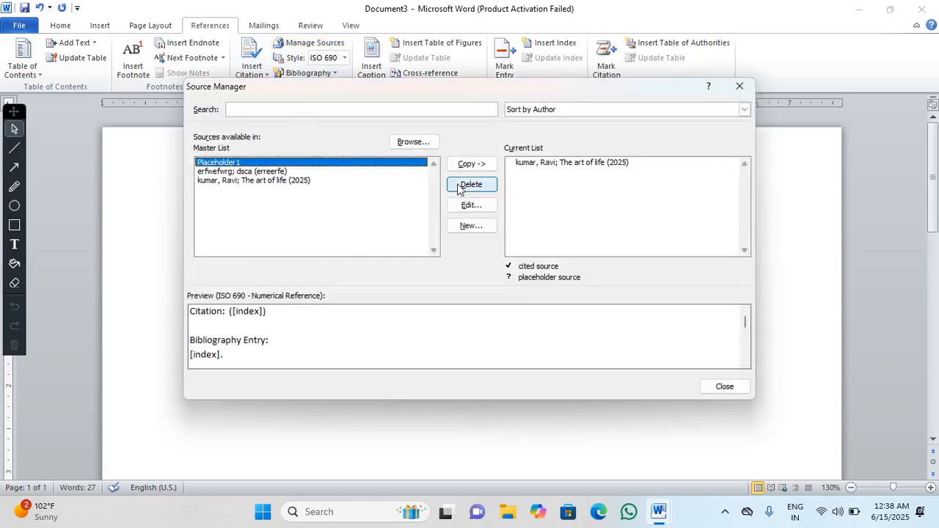
click(297, 180)
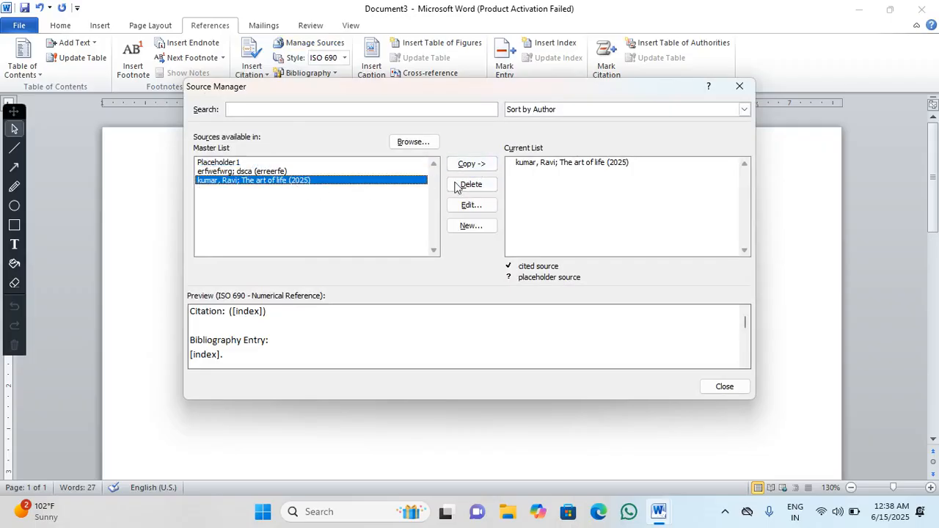
click(487, 168)
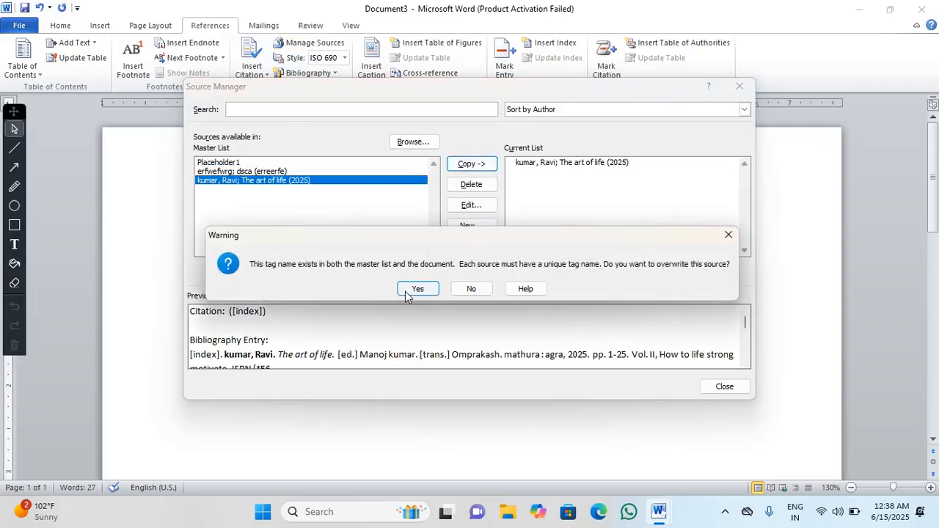
click(411, 288)
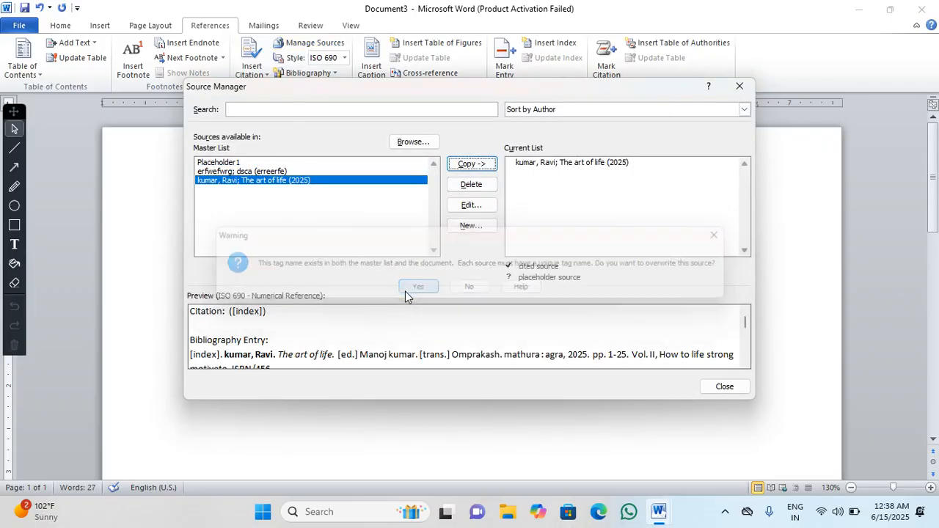
Delete the "dsca" source and Placeholder1 from the master list of sources
click(300, 172)
click(488, 186)
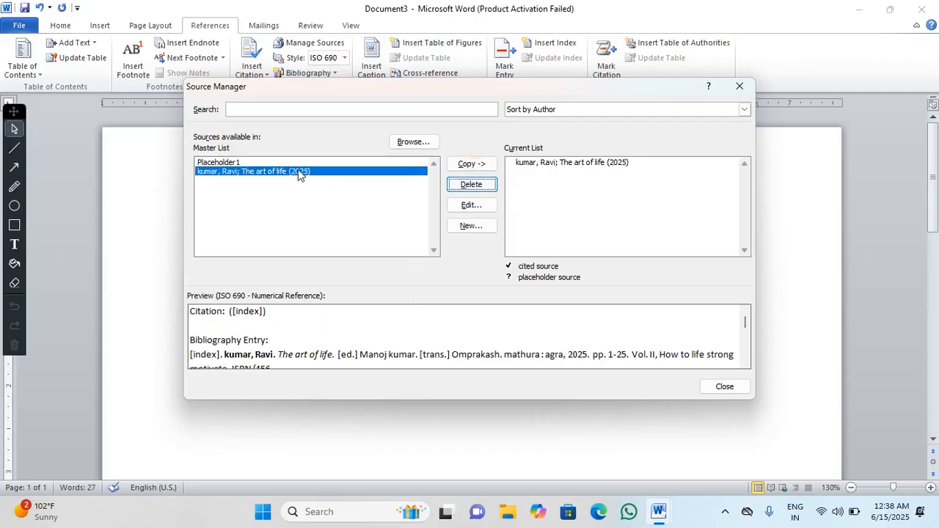
click(346, 163)
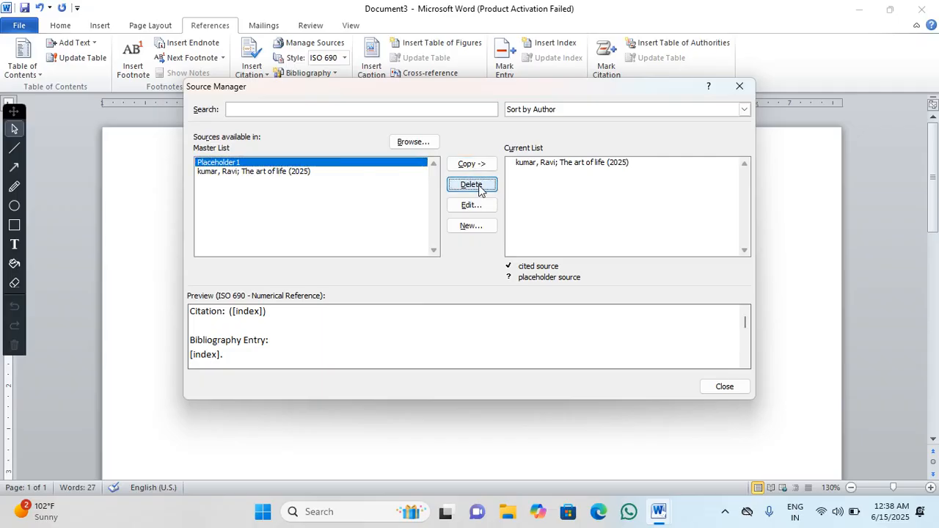
click(482, 187)
Review all bibliography fields of the "The art of life" source without changing them, and close the source manager
click(462, 207)
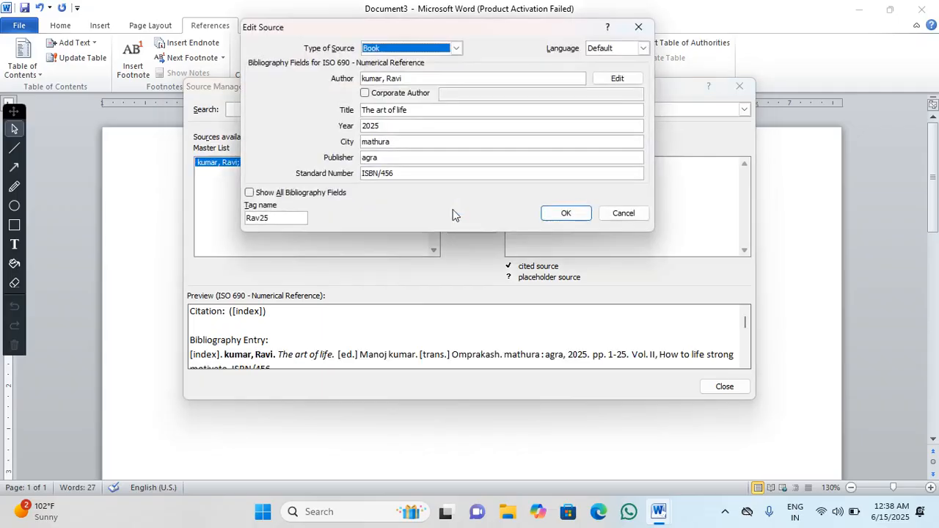
click(300, 193)
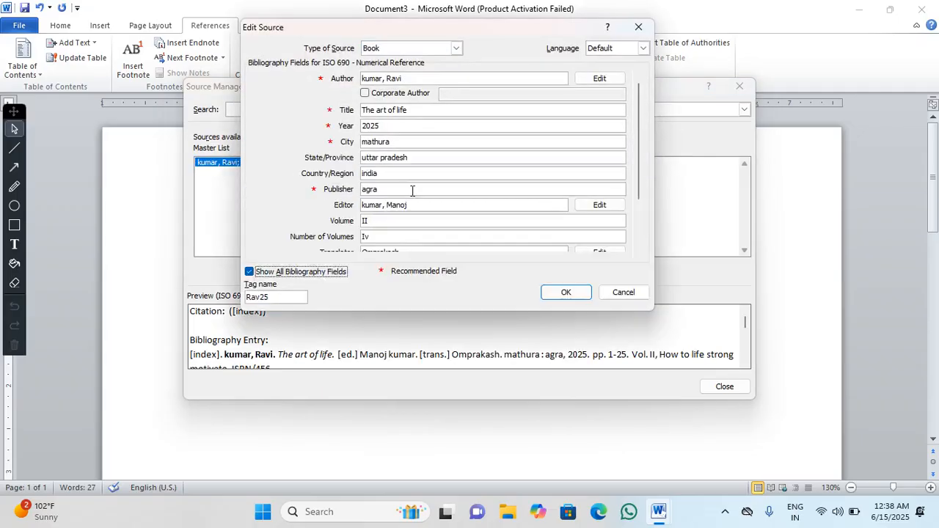
click(600, 290)
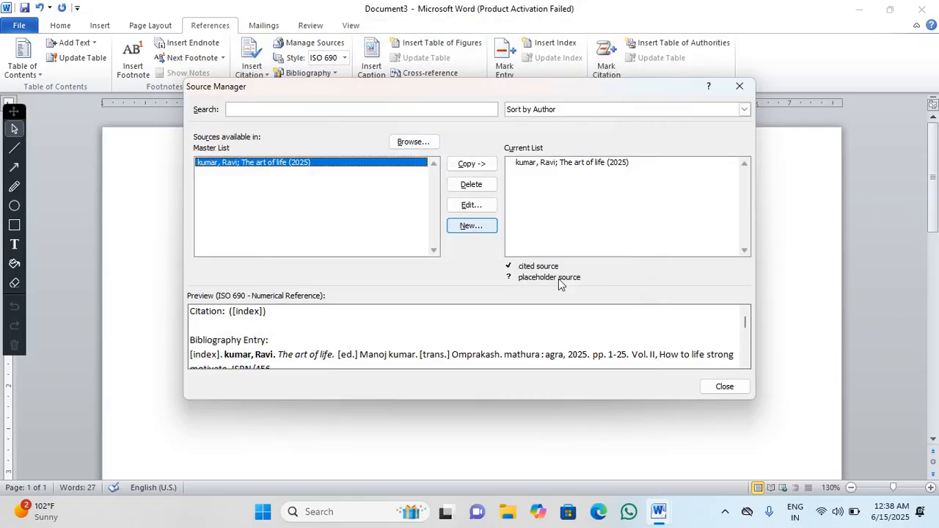
click(738, 391)
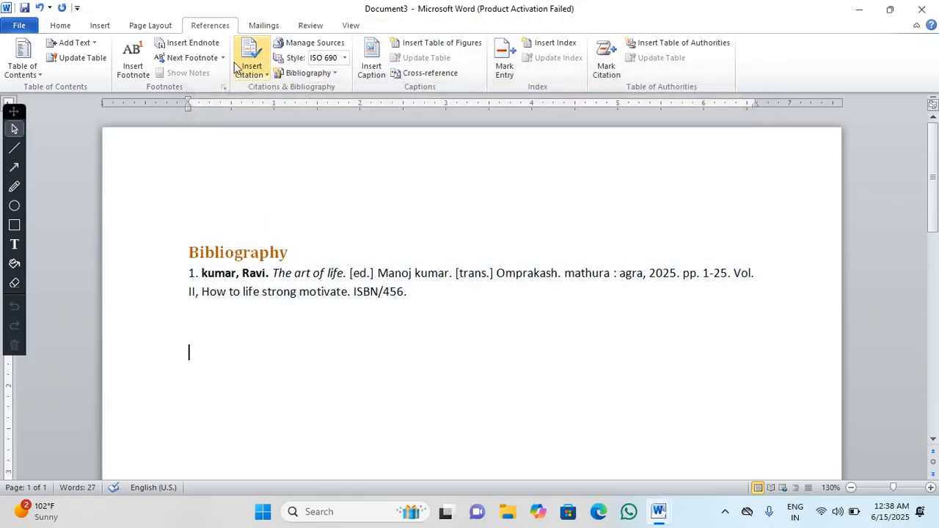
Insert a citation of "The art of life" below the bibliography and set the citation style to Chicago Fifteenth Edition
click(242, 64)
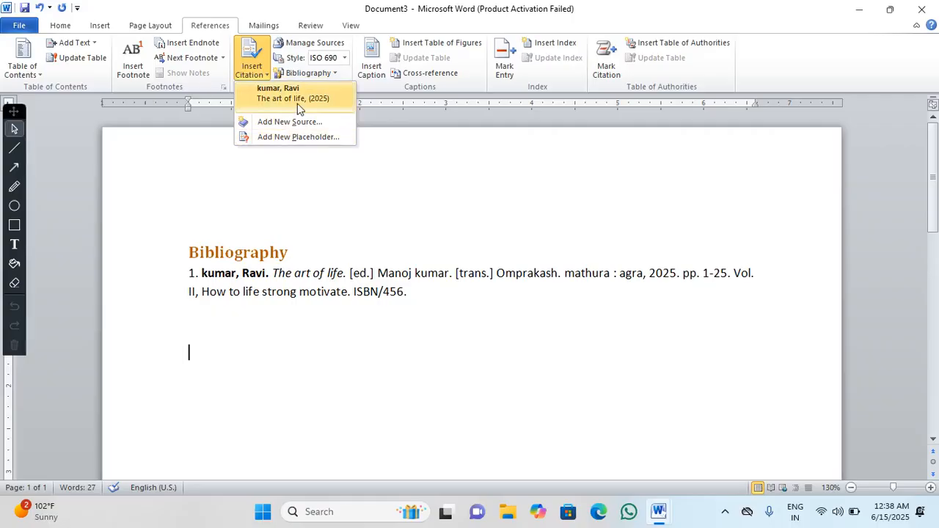
click(297, 103)
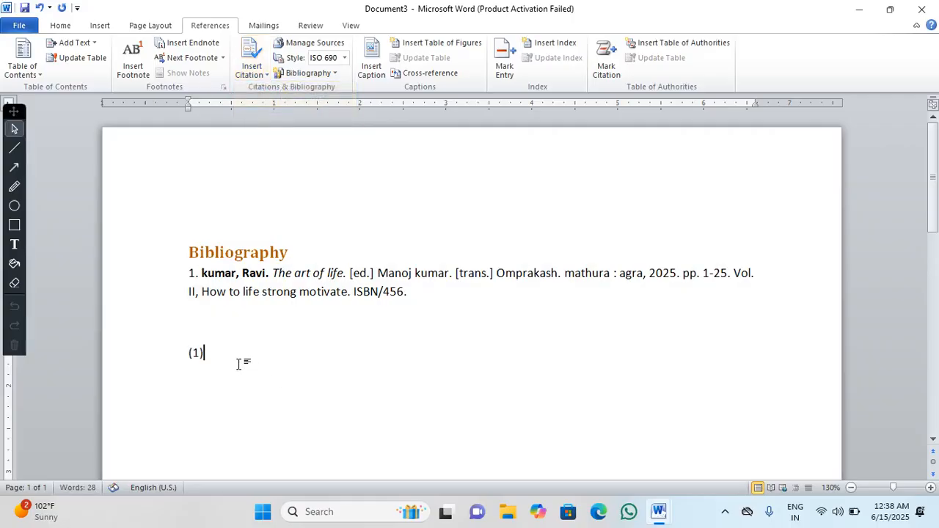
drag(243, 362, 177, 352)
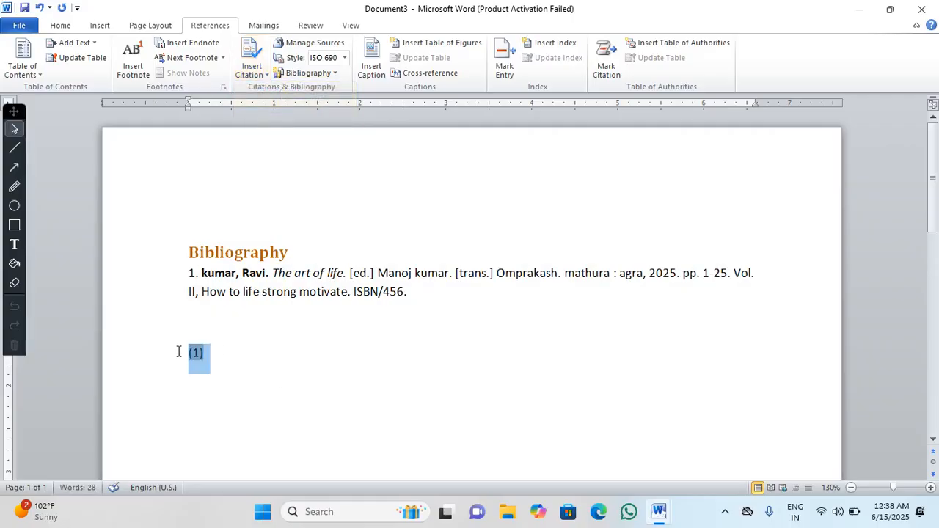
click(344, 58)
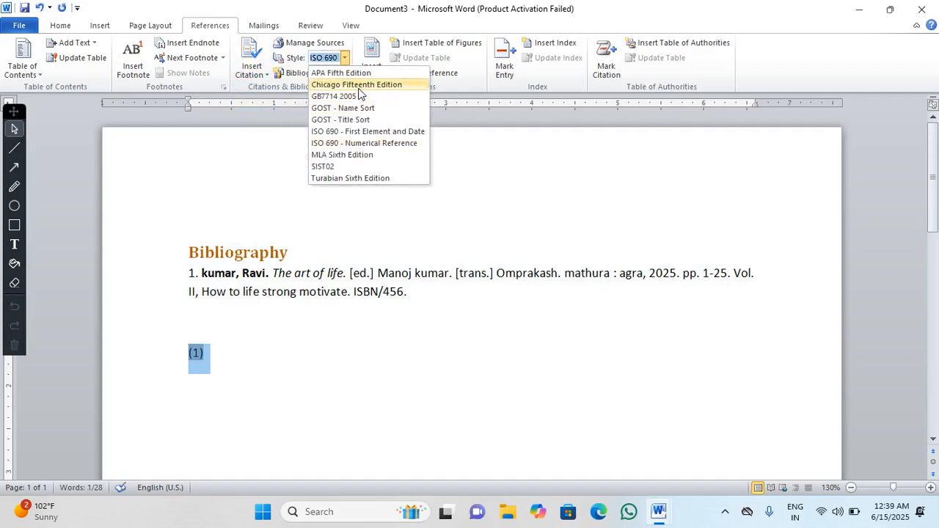
click(357, 85)
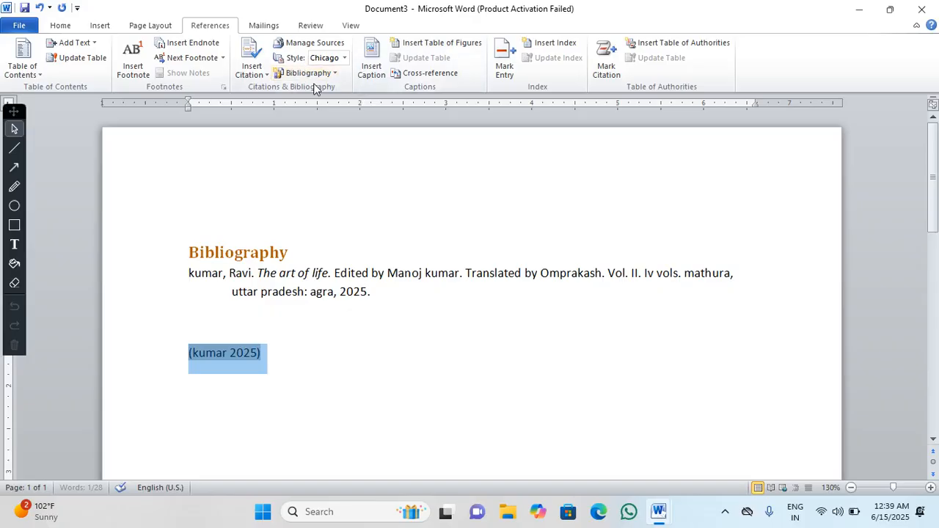
Replace the selected citation with the built-in Works Cited layout
click(317, 79)
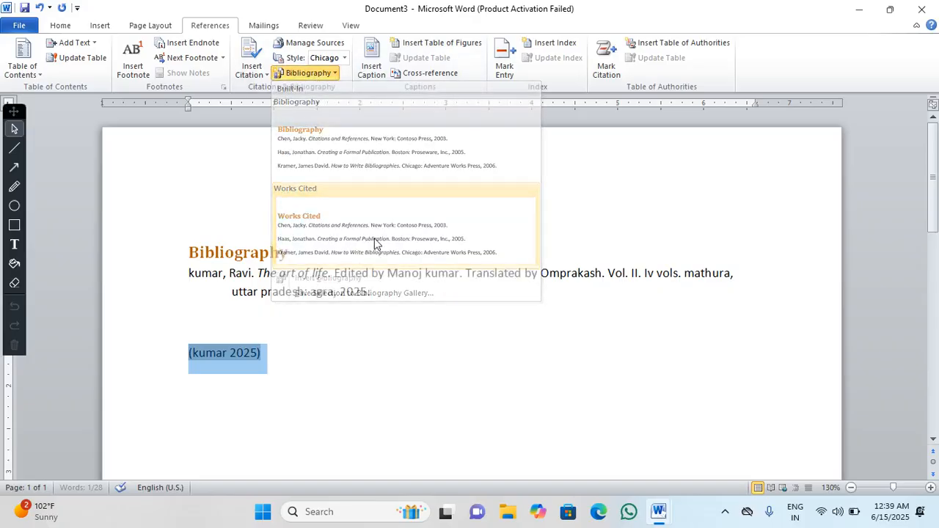
click(374, 239)
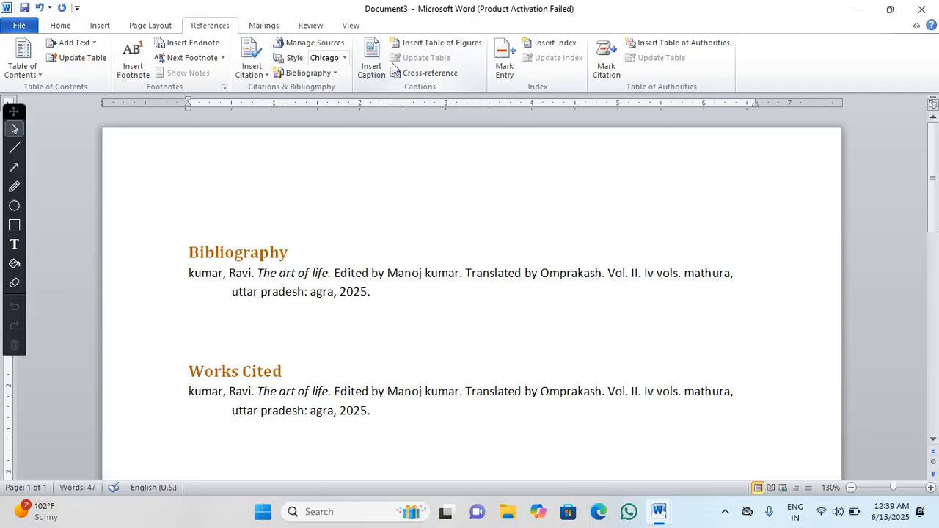
Clear the whole document and insert the black-and-white cow clip art from all available clips
key(ctrl+a)
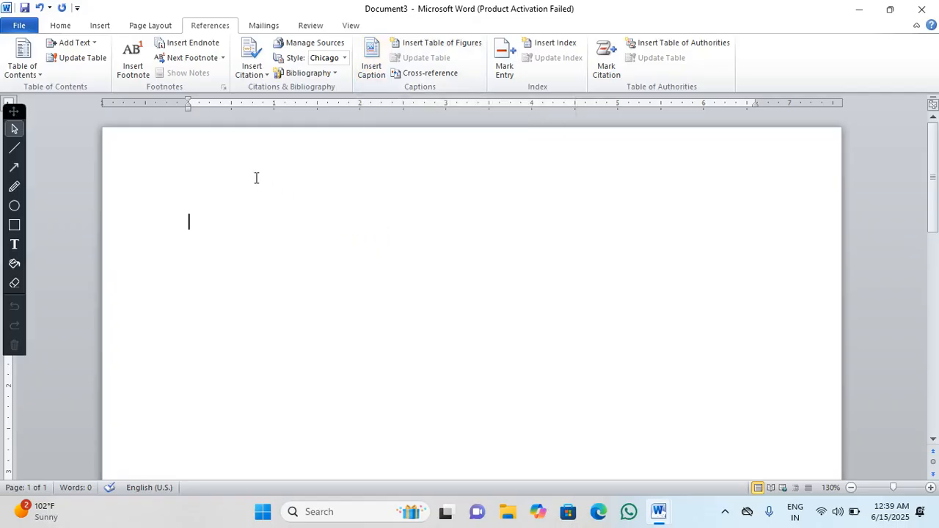
click(101, 26)
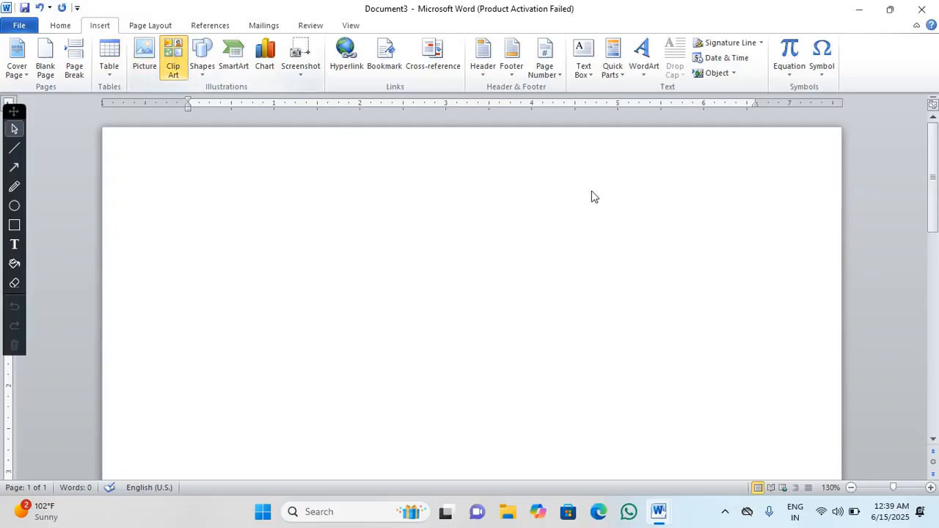
click(911, 132)
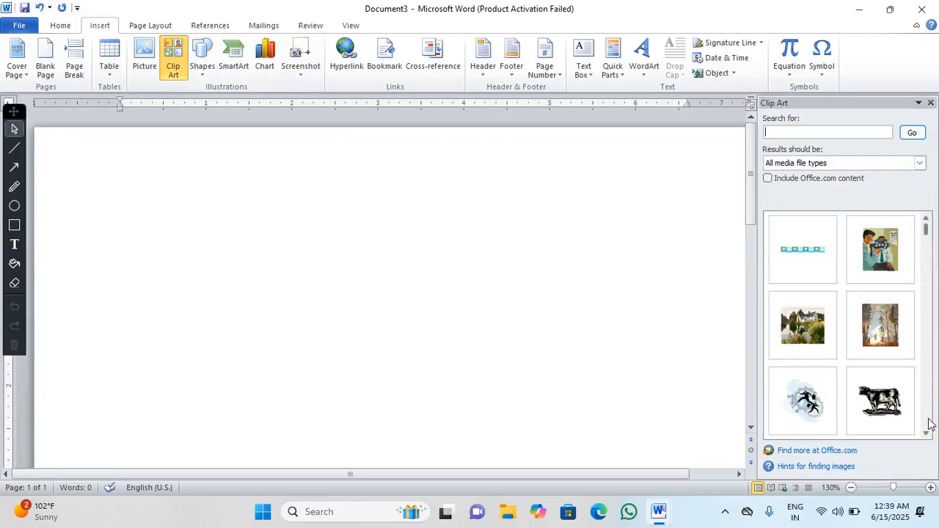
click(925, 432)
click(925, 433)
click(925, 433)
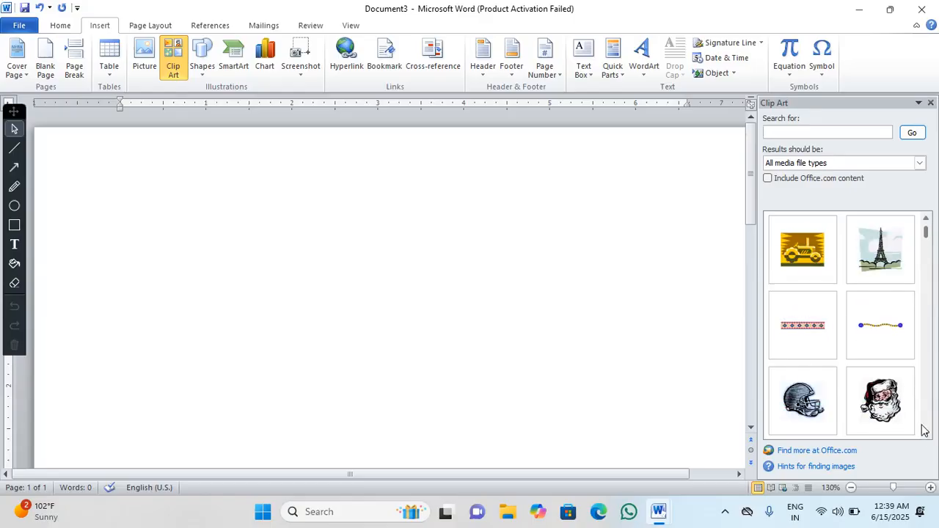
scroll(909, 256, up, 3)
click(887, 403)
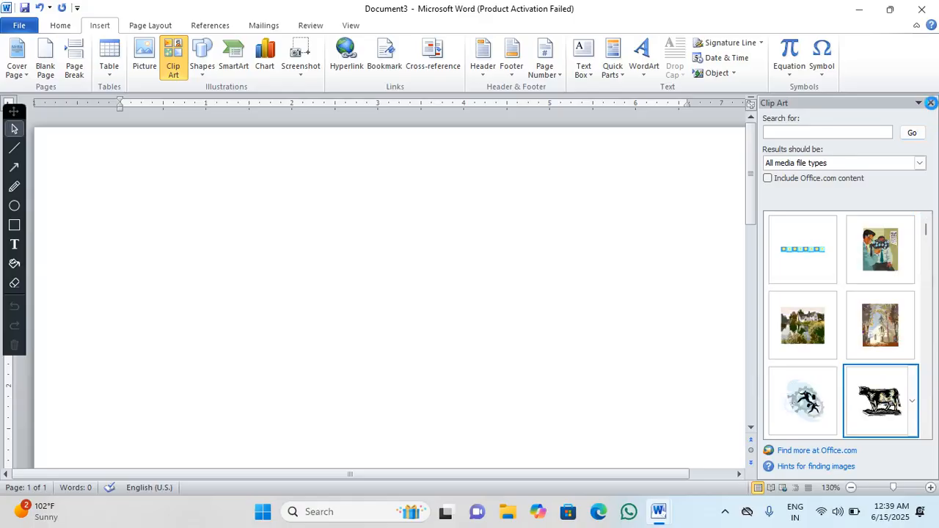
click(931, 103)
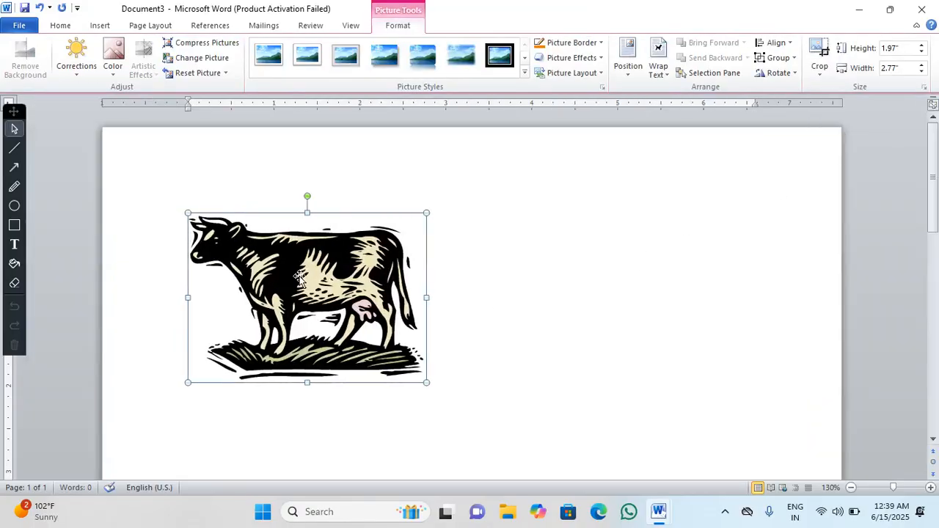
Set the cow picture's text wrapping to Square and move it to the upper middle of the page
click(658, 66)
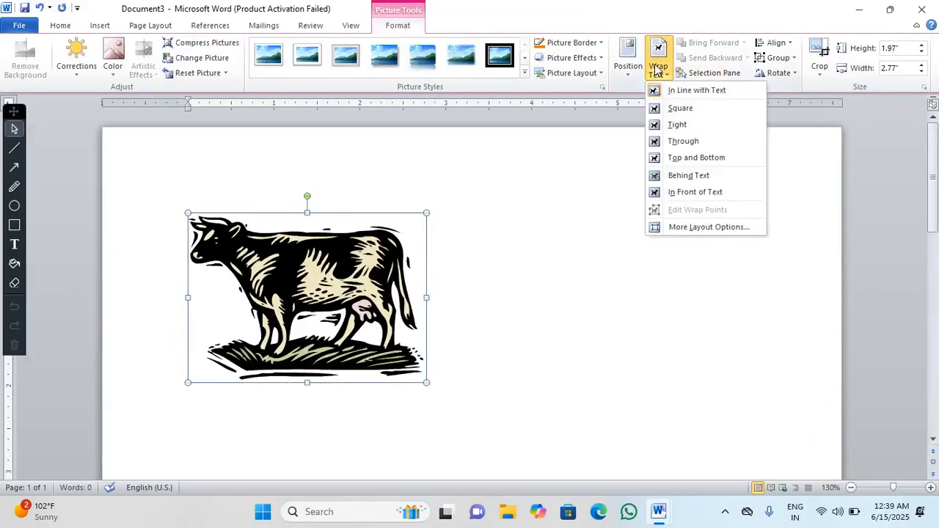
click(671, 105)
drag(304, 333, 454, 280)
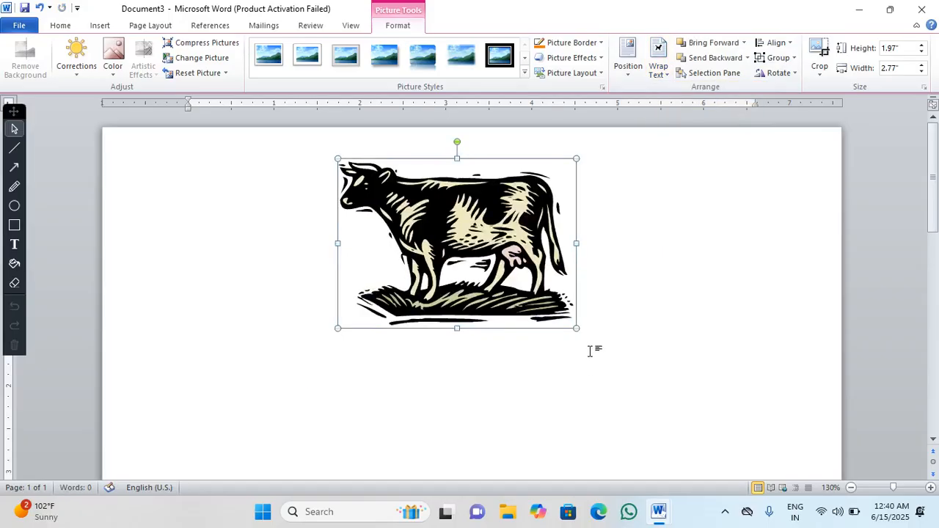
Resize the cow picture to about 1.38" high by 1.94" wide and apply a single black frame picture style with a shadow
click(498, 56)
drag(577, 331, 535, 314)
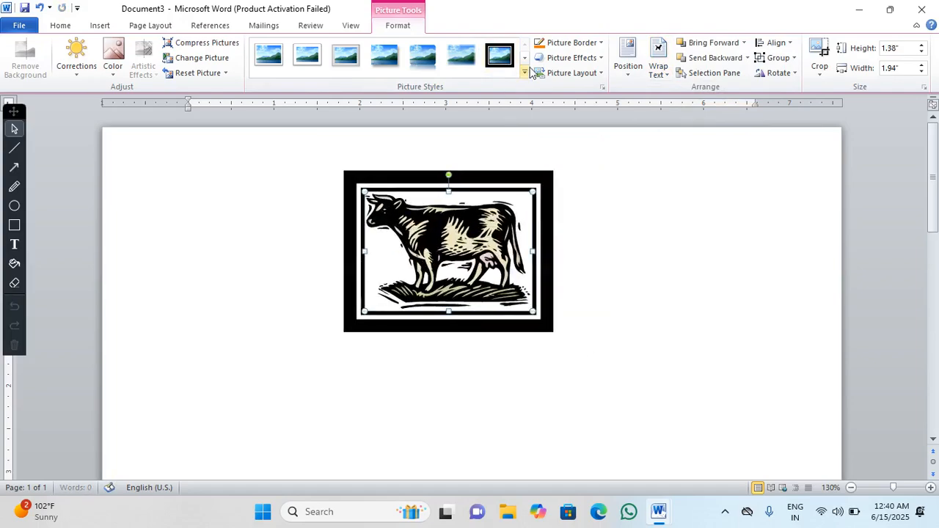
click(525, 72)
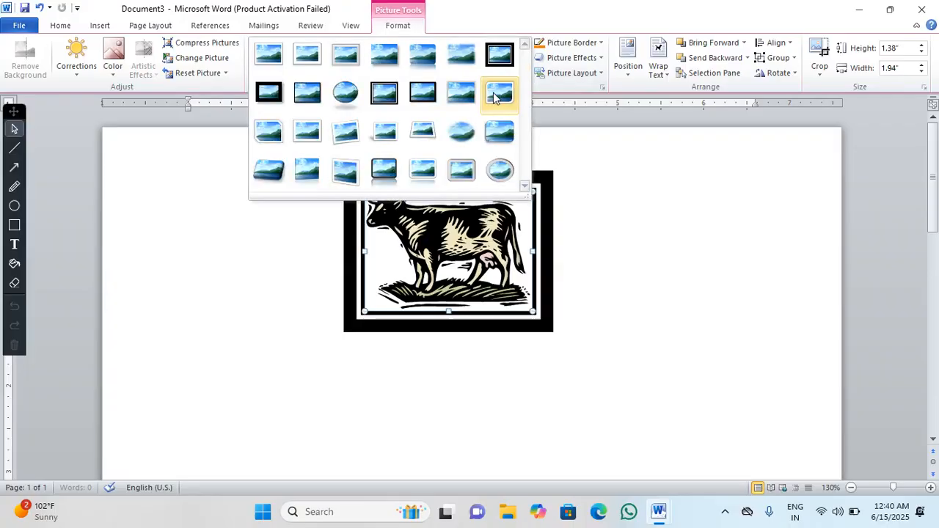
click(416, 99)
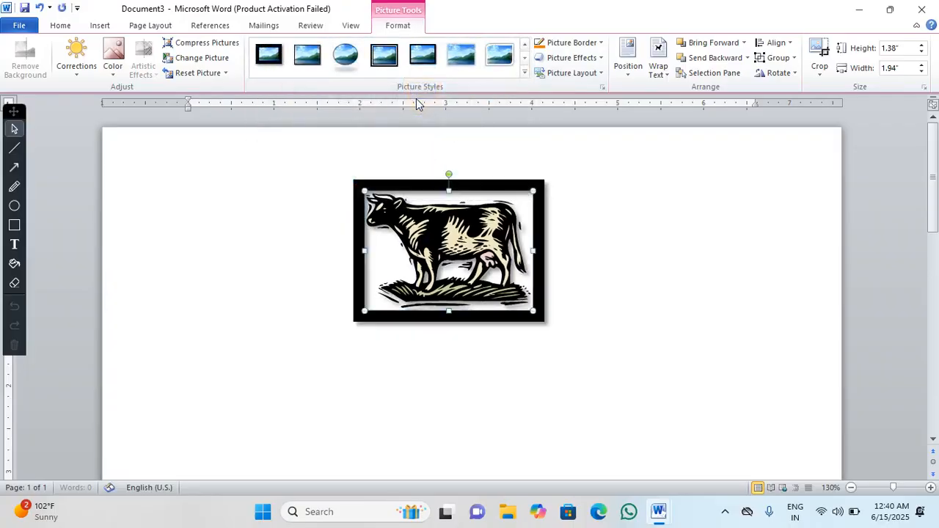
Set the cow picture's border weight to ¾ pt and move the picture slightly higher on the page
click(574, 59)
click(572, 43)
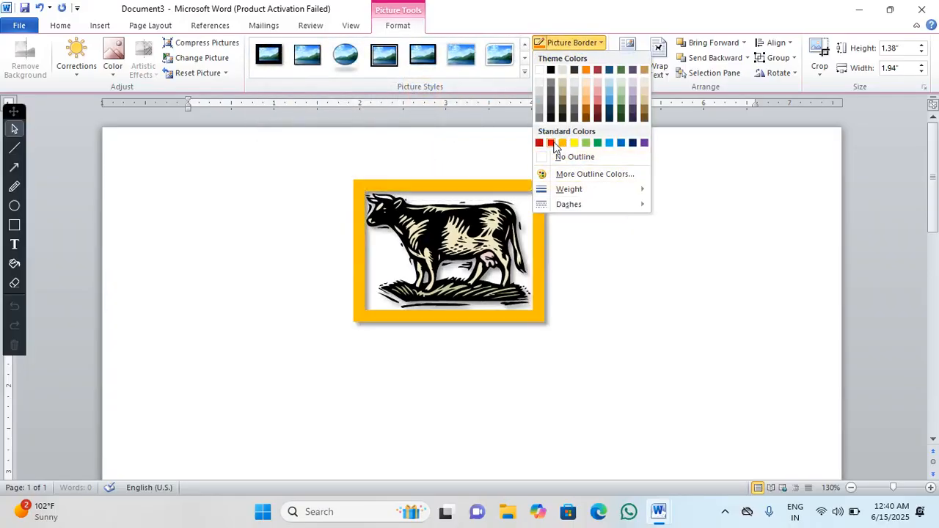
mouse_move(576, 189)
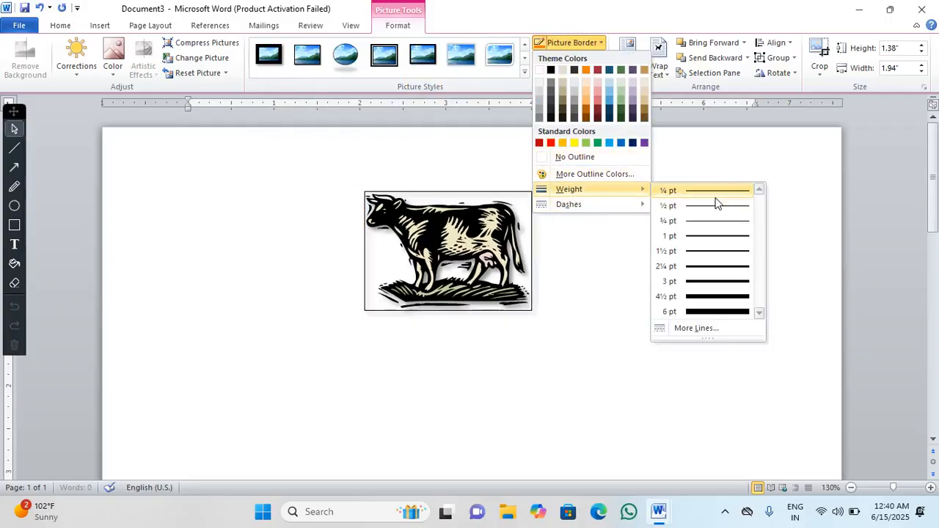
click(715, 220)
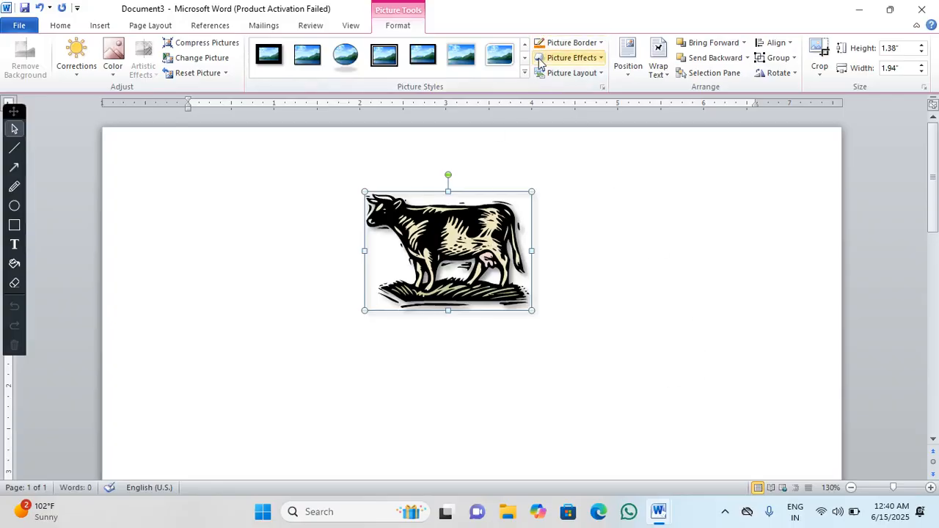
drag(477, 265, 473, 229)
Indent the insertion point near the cow picture and insert the caption "Figure 1 The Abount of Cow"
click(444, 295)
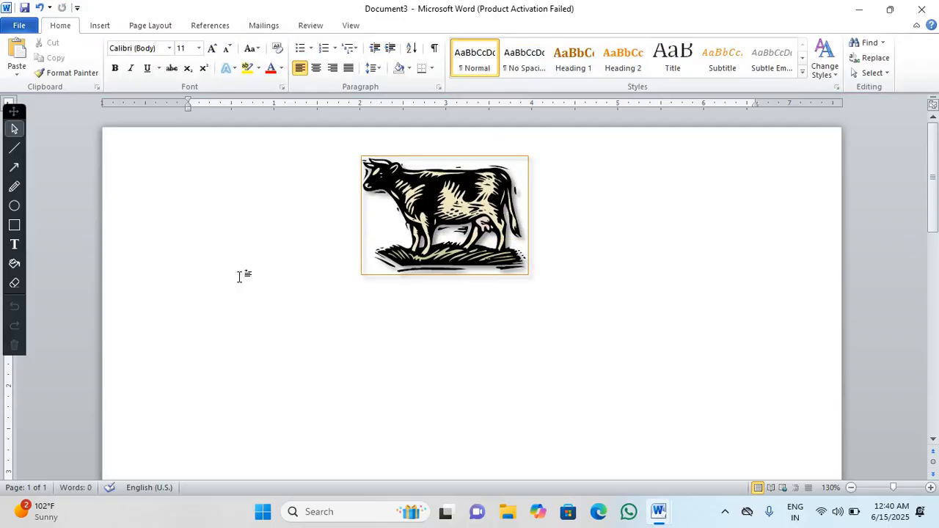
key(Tab)
key(Tab)
key(Tab)
key(Tab)
key(Tab)
key(Tab)
click(209, 26)
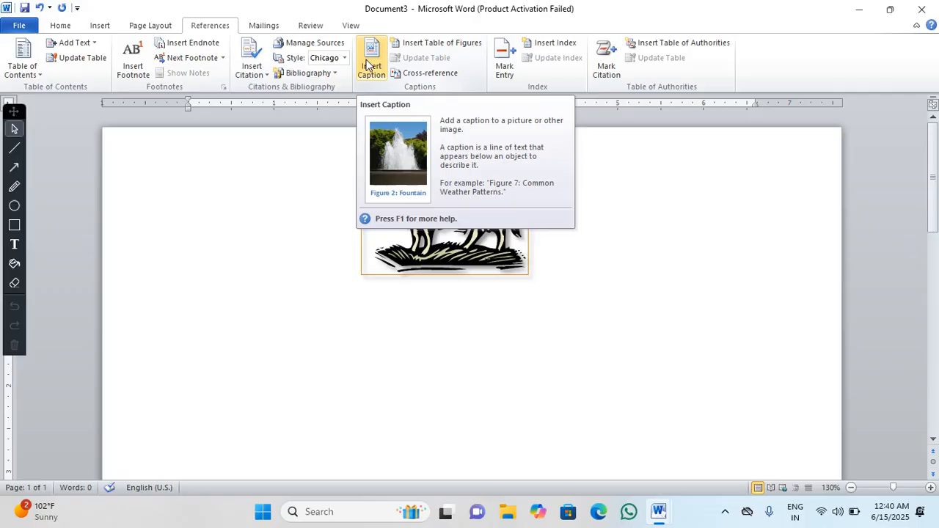
click(370, 66)
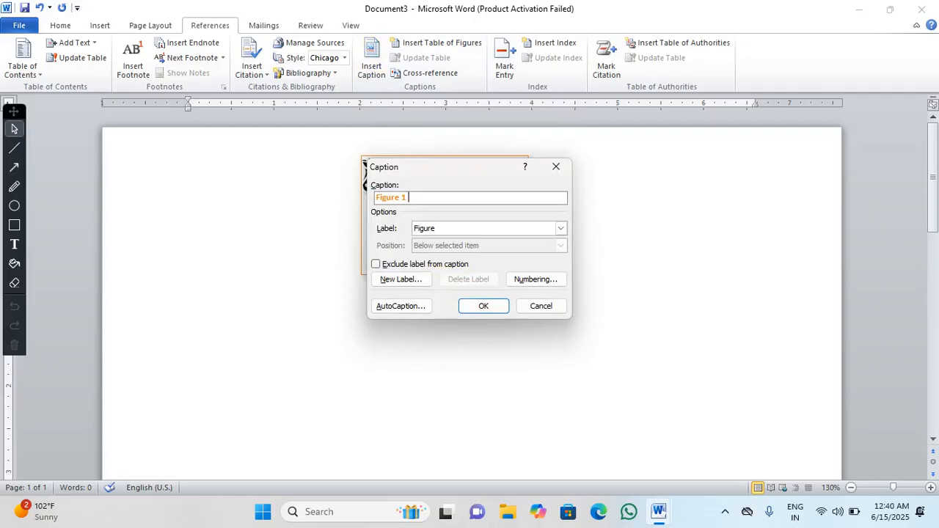
text(T)
text(he Abount of Cow)
click(499, 306)
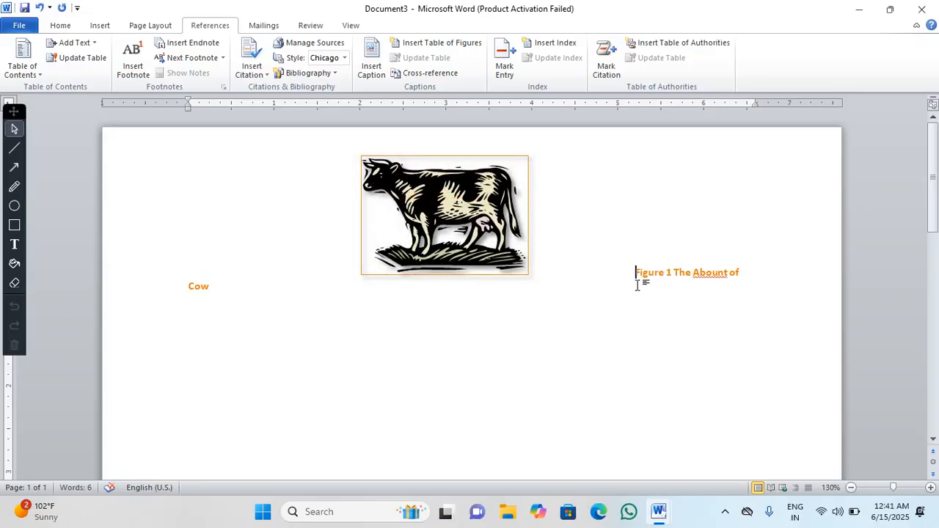
Push the figure caption onto its own line below the cow picture and indent it toward the picture
key(Return)
key(Tab)
key(Tab)
key(Tab)
key(Tab)
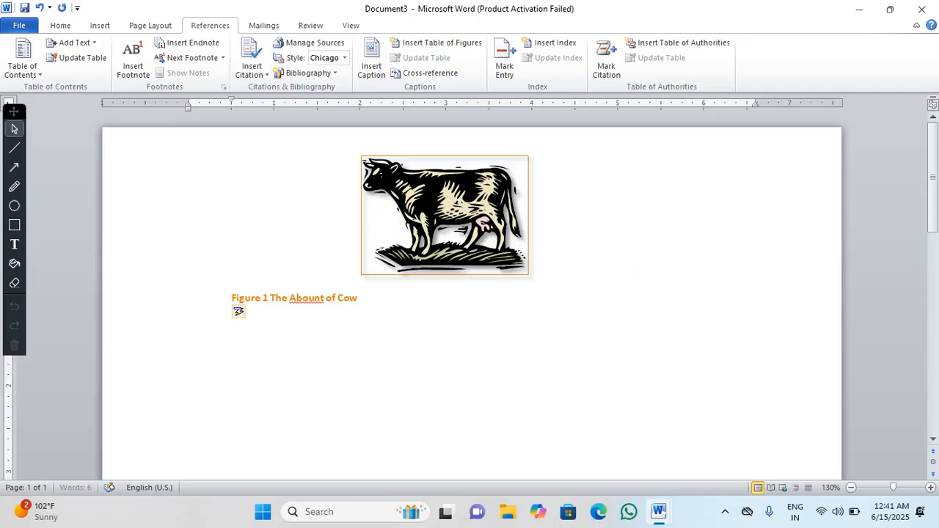
key(Tab)
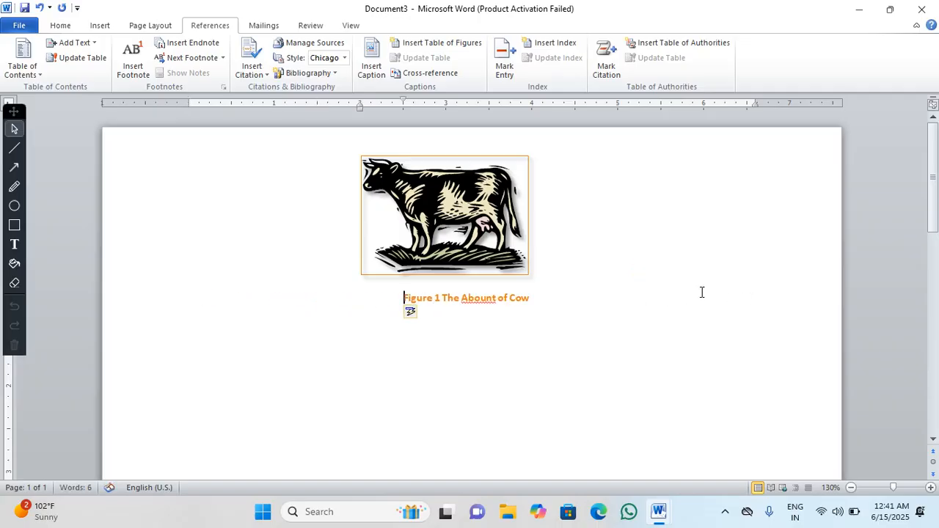
Correct "Abount" to "About" in the caption and adjust its indentation so it sits centred under the cow picture
drag(493, 298, 497, 300)
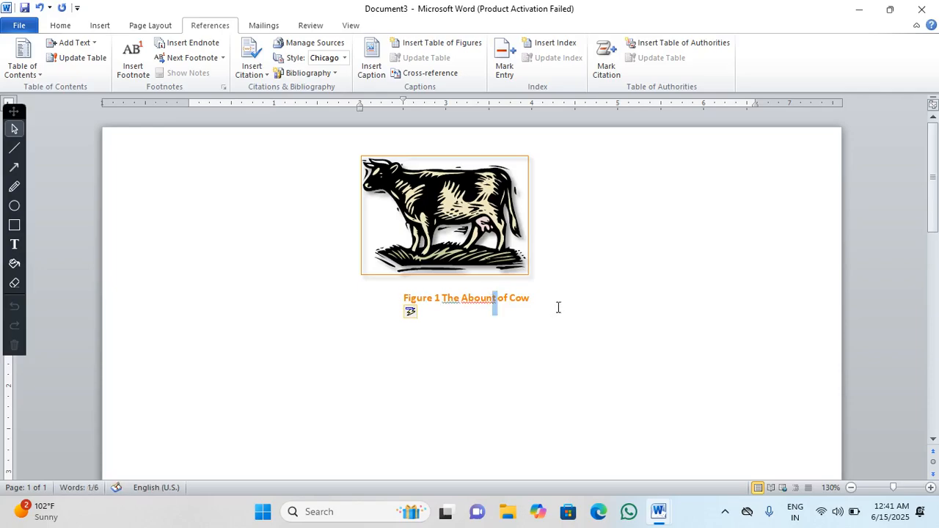
key(Left)
key(BackSpace)
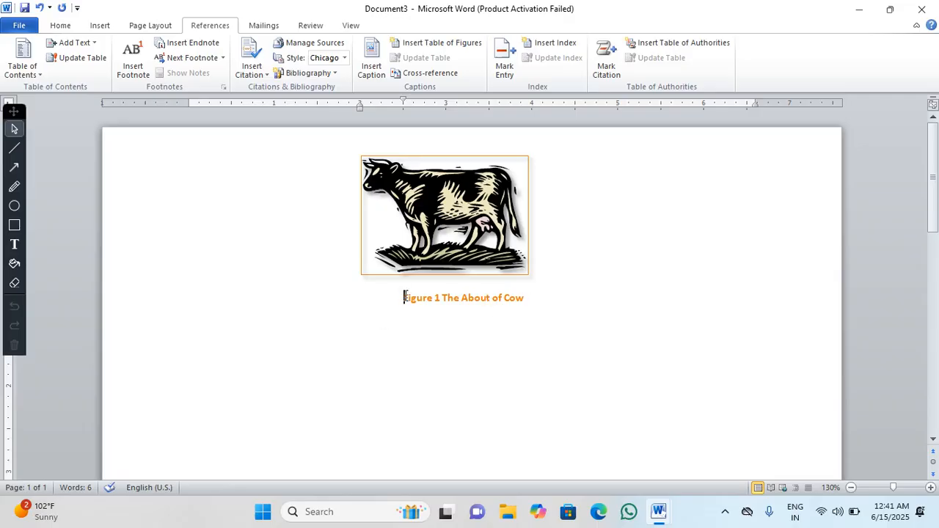
key(BackSpace)
key(BackSpace)
key(Tab)
key(Tab)
key(Tab)
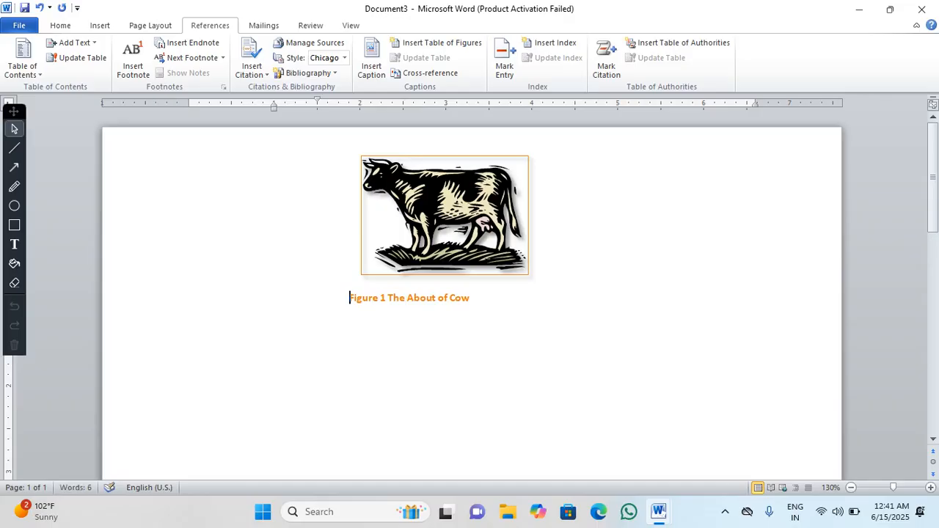
Generate sample paragraphs below the figure caption with =rand()
key(Return)
text(=)
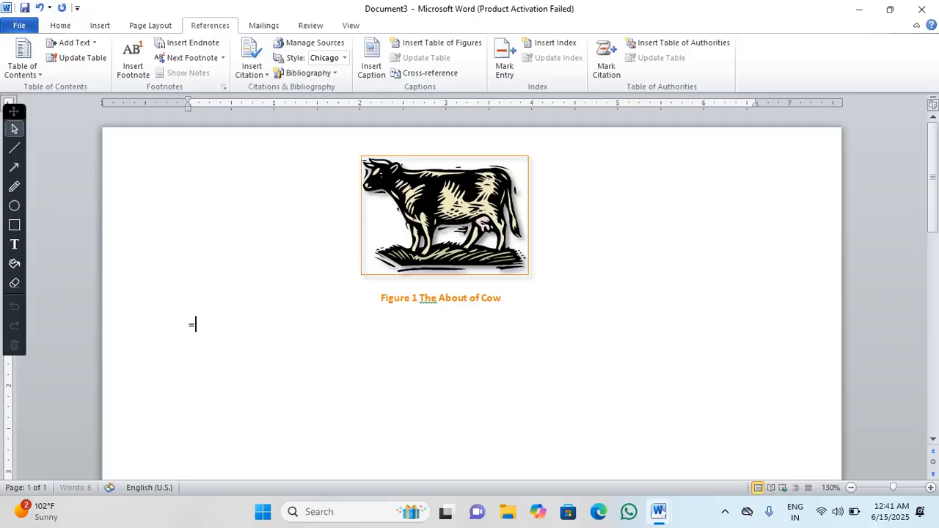
text(rand())
key(Return)
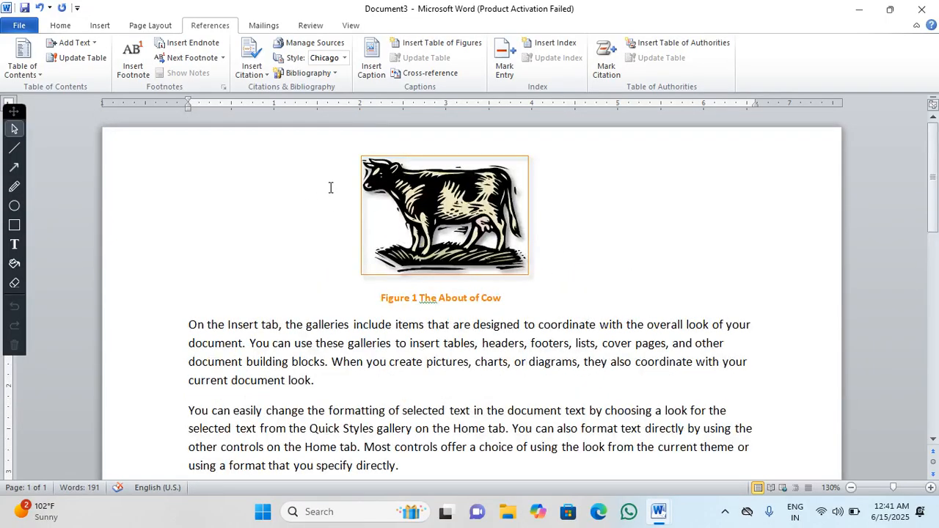
Add a page break after the sample paragraphs to begin a second page
scroll(457, 256, down, 10)
scroll(448, 306, up, 10)
scroll(350, 264, down, 10)
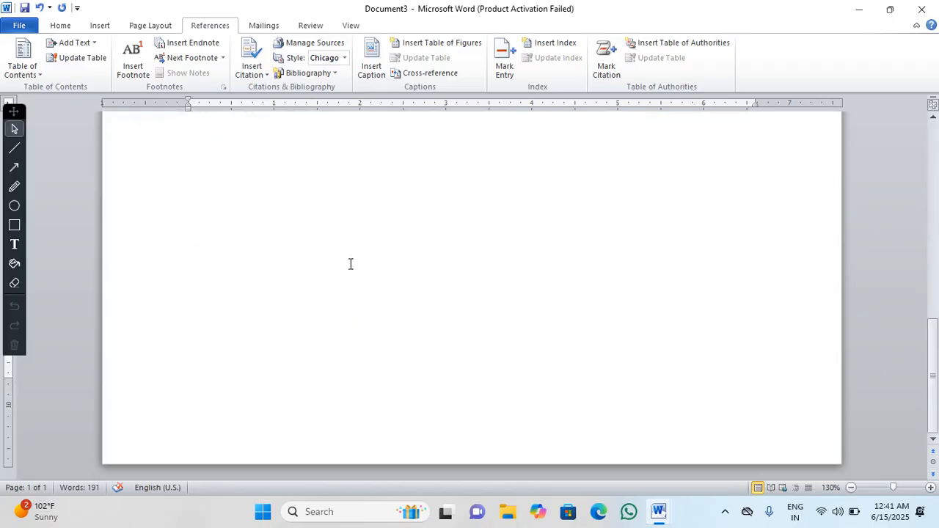
key(ctrl+Return)
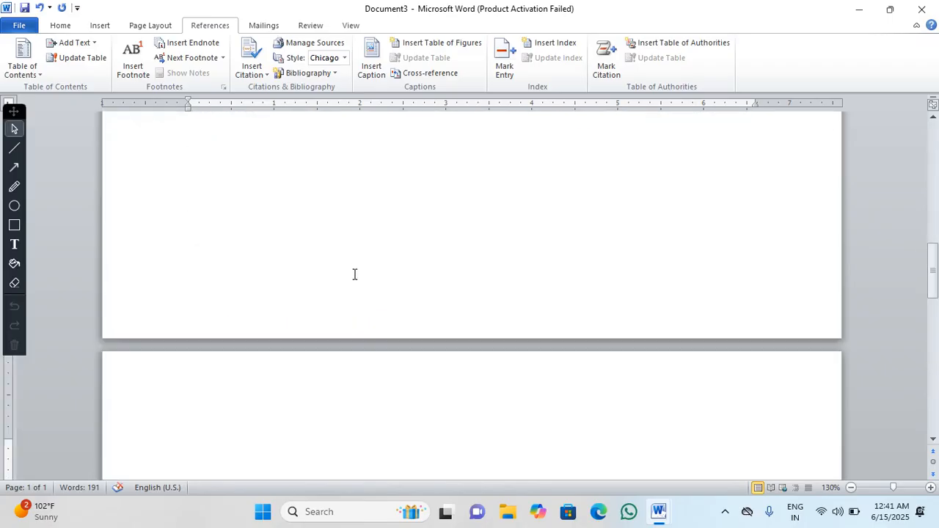
scroll(352, 277, down, 9)
scroll(354, 278, up, 12)
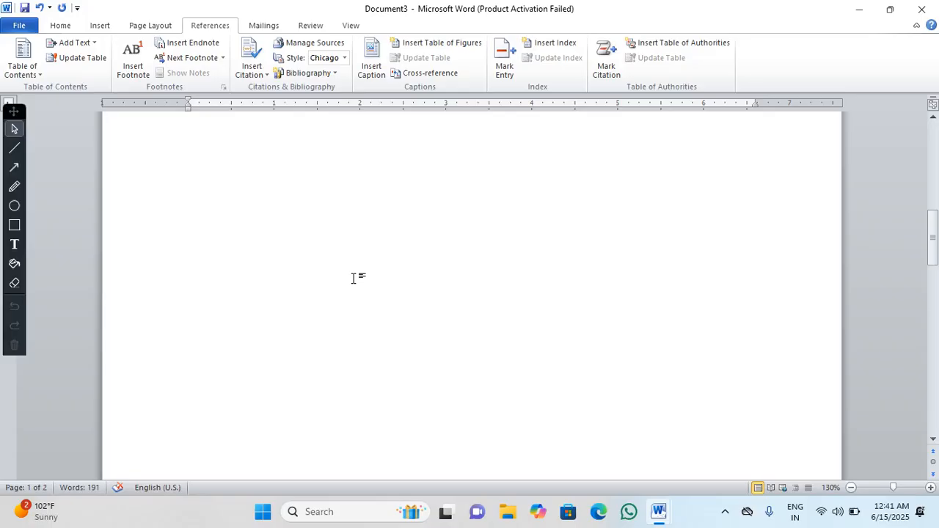
scroll(352, 278, up, 5)
scroll(352, 278, down, 8)
scroll(257, 235, up, 3)
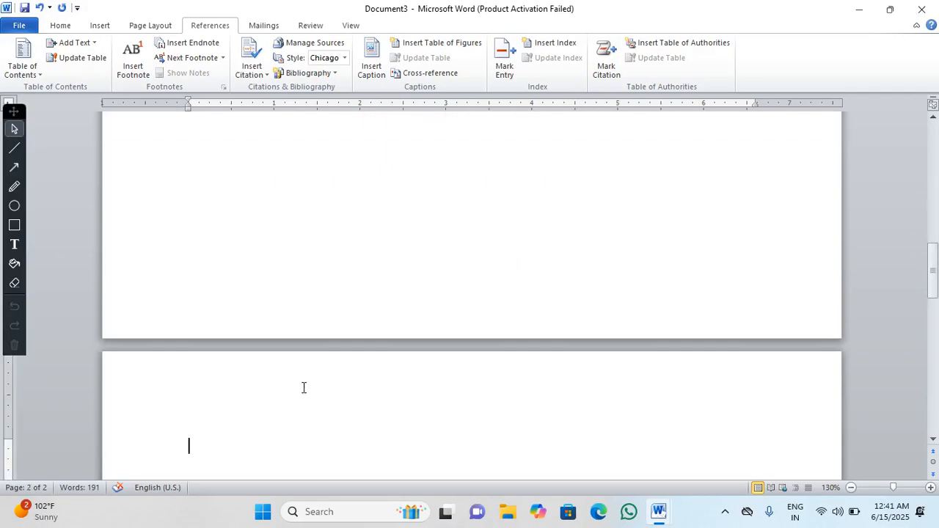
Insert a table of figures with an underline tab leader on the second page and follow its cow figure link
click(462, 44)
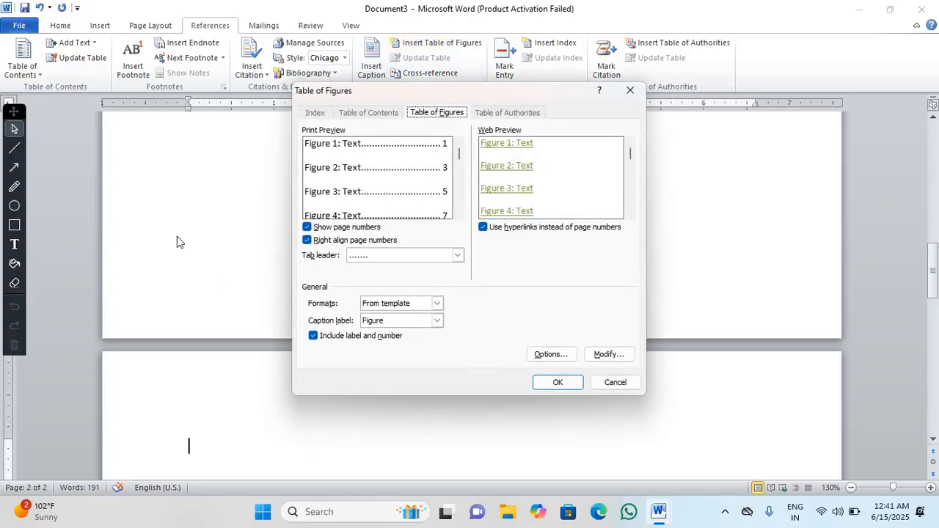
click(457, 255)
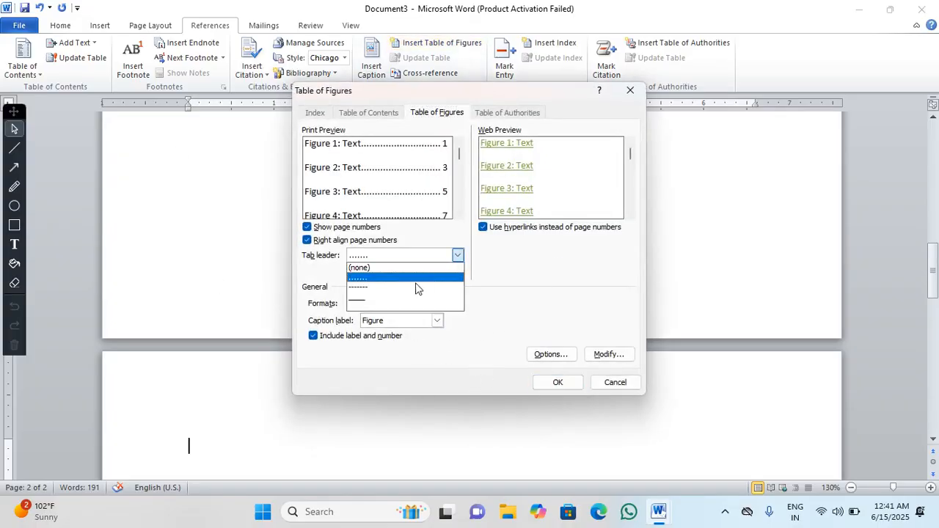
click(429, 299)
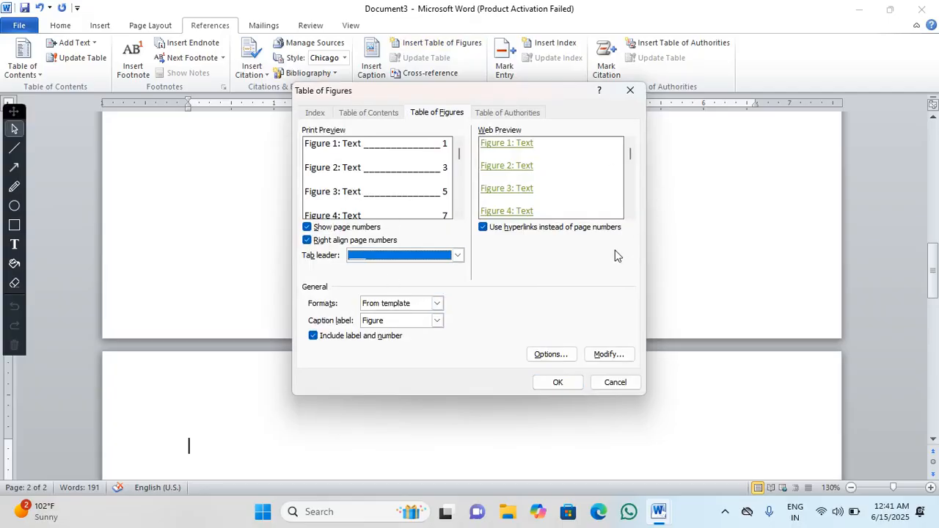
click(558, 382)
scroll(551, 379, down, 5)
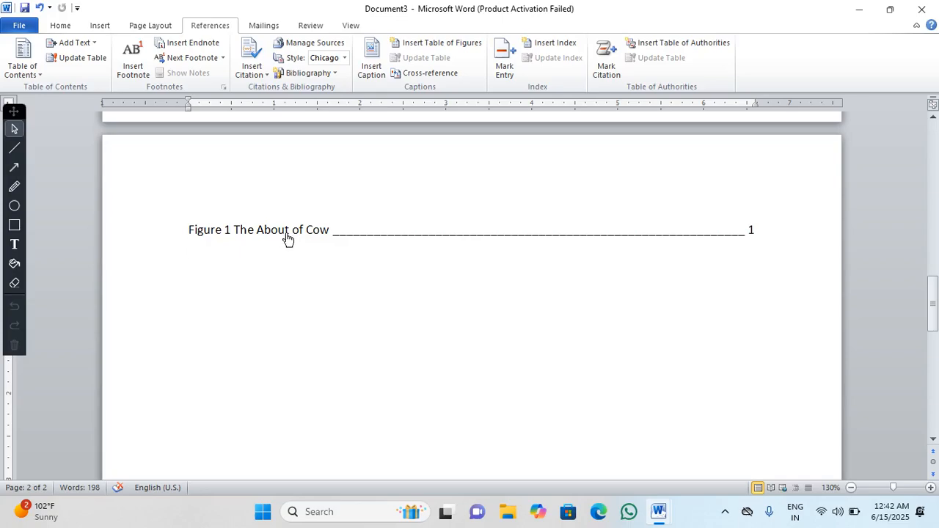
ctrl+click(286, 236)
scroll(286, 250, up, 2)
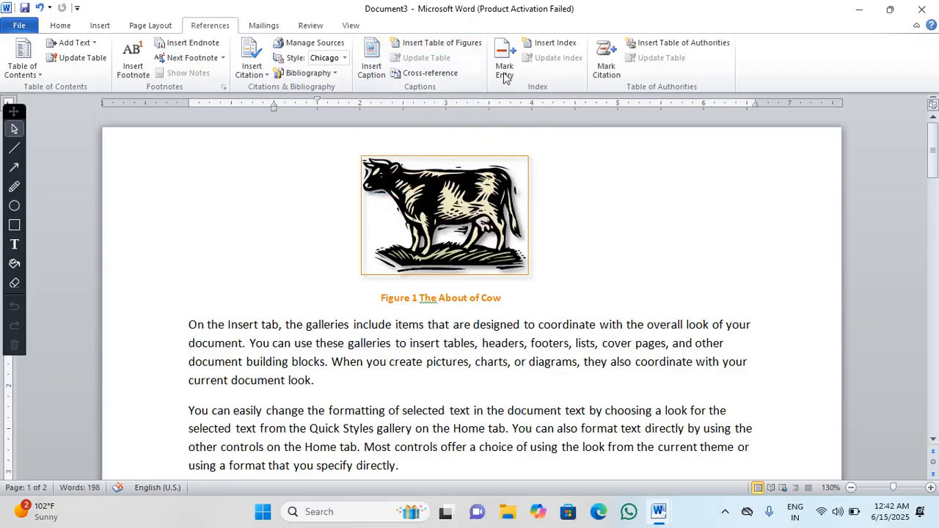
Insert another page break after the last sample paragraph on the first page
scroll(430, 218, down, 10)
click(249, 262)
scroll(522, 274, up, 10)
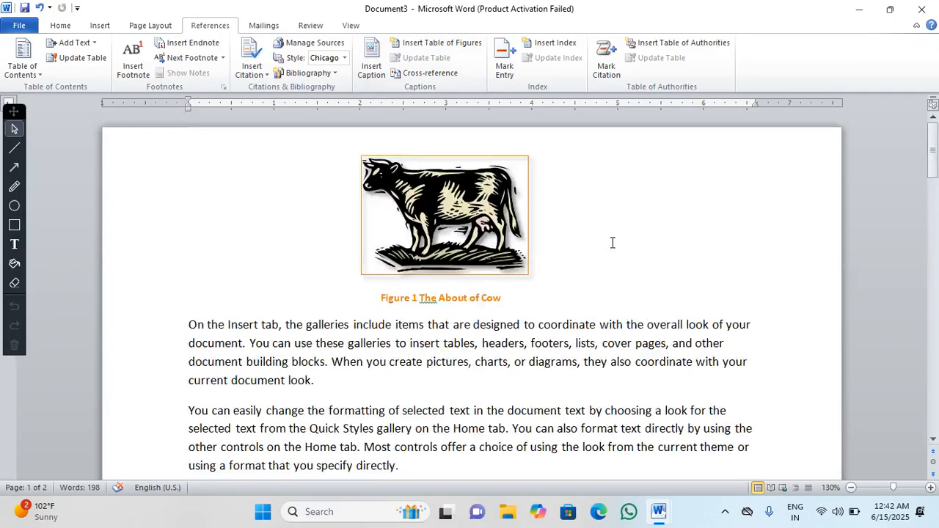
scroll(611, 241, down, 3)
click(692, 347)
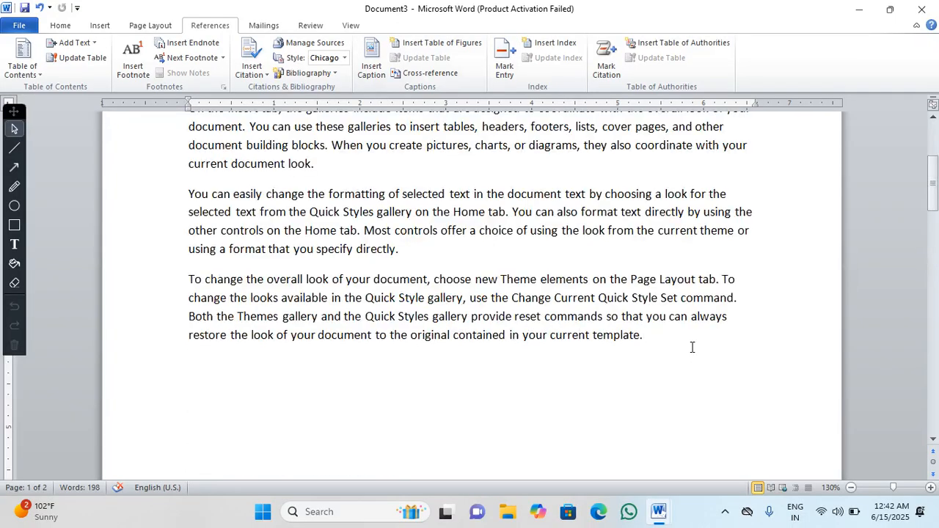
key(ctrl+Return)
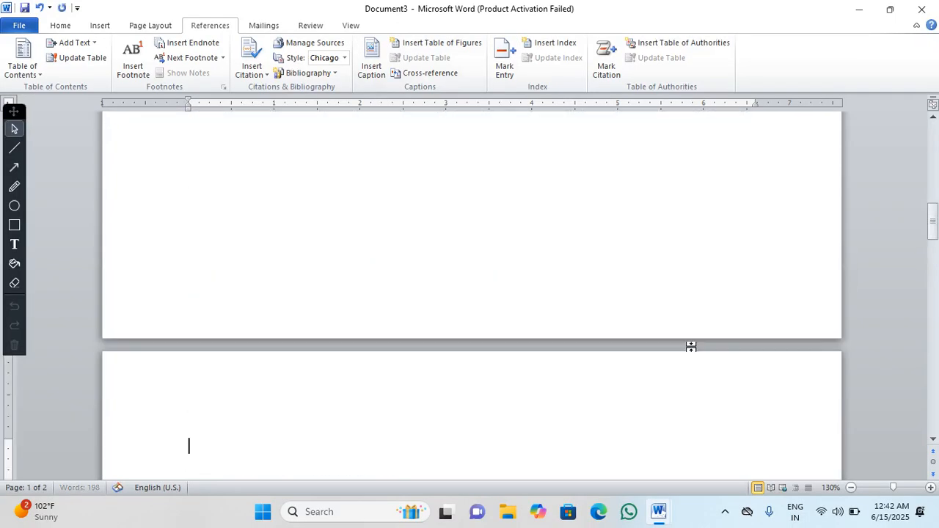
click(113, 25)
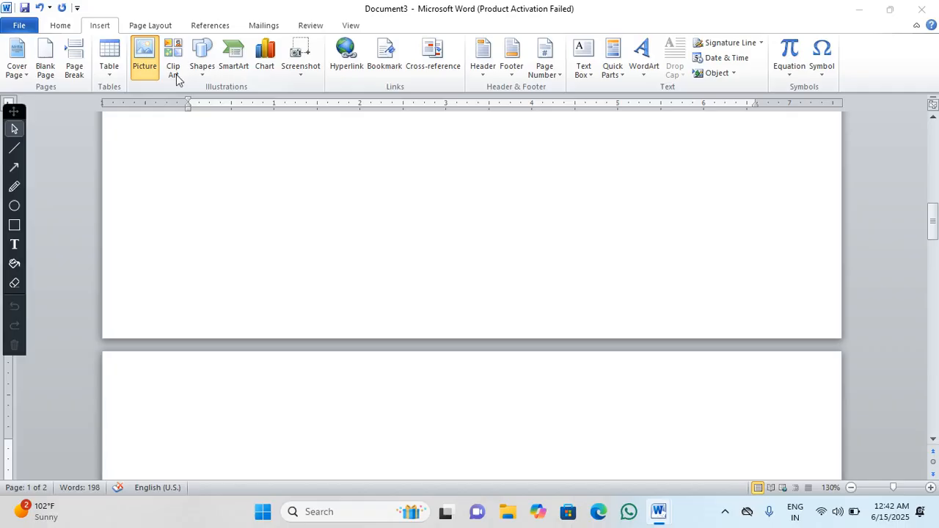
click(145, 59)
click(134, 126)
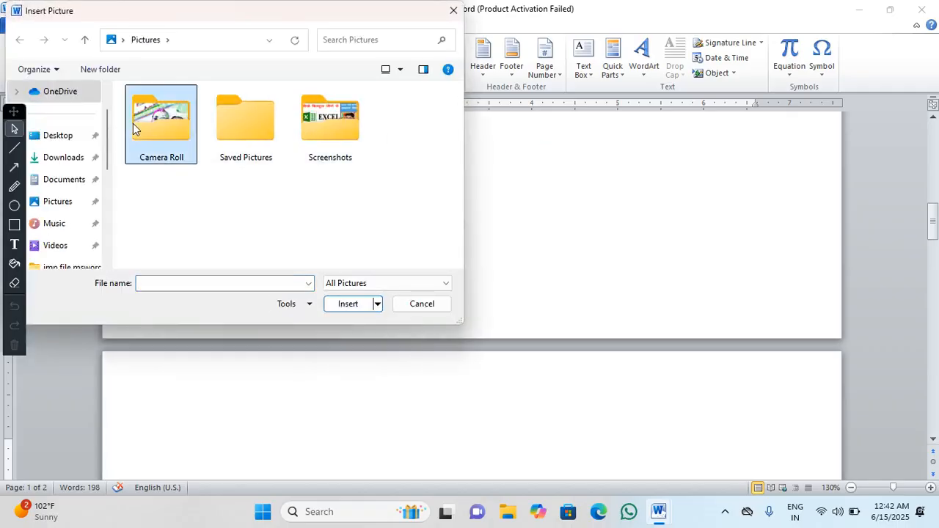
double_click(154, 131)
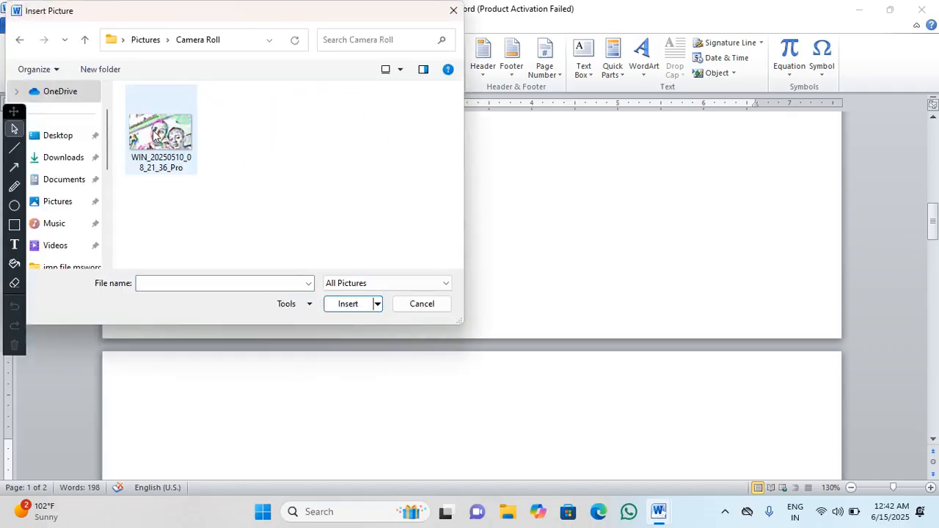
click(58, 137)
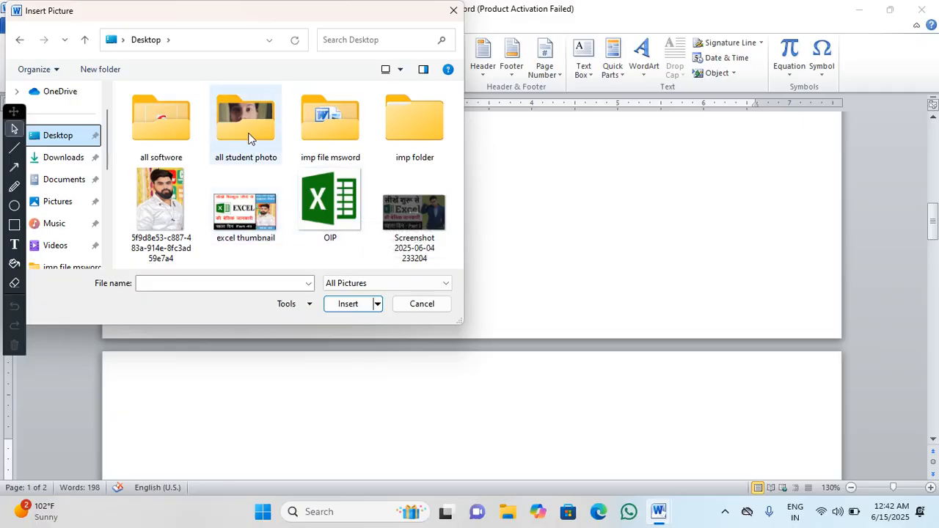
click(452, 11)
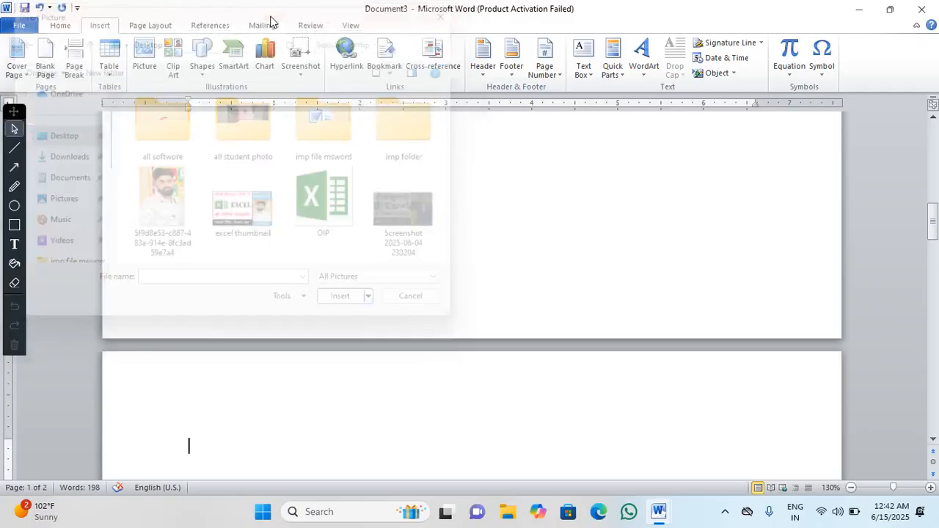
Insert the eye-examination clip art on the new page, change its text wrapping and move it to the upper middle
click(173, 57)
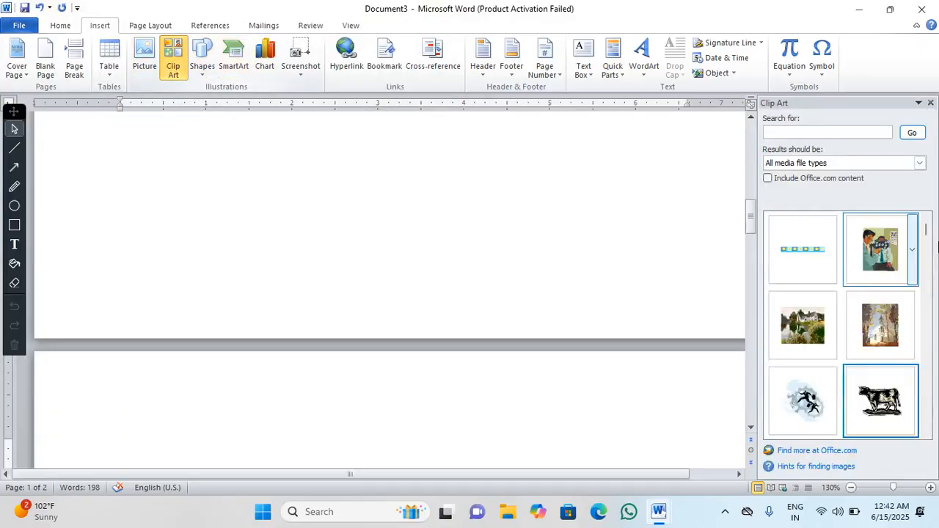
click(880, 253)
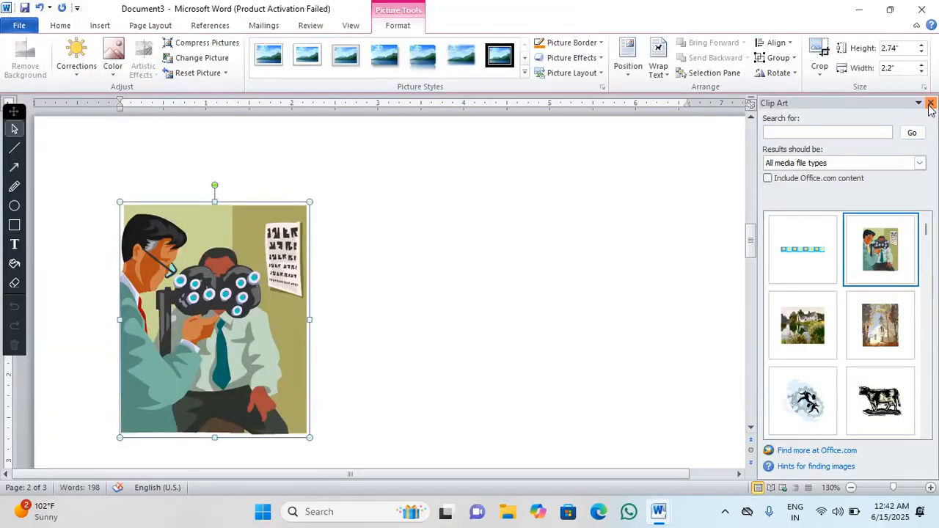
click(930, 107)
click(658, 70)
click(694, 178)
drag(230, 318, 416, 248)
click(484, 409)
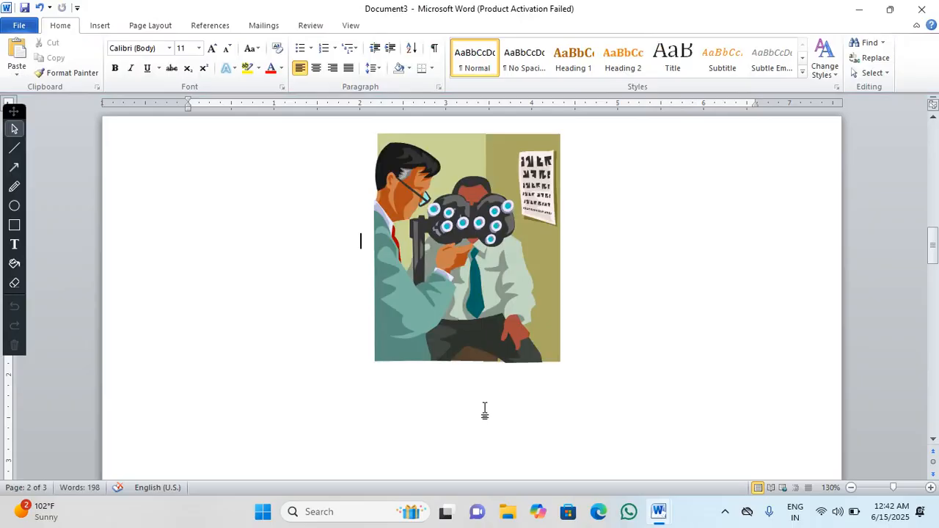
Undo the last indentation and layout changes made around the eye-examination clip art
key(Tab)
key(ctrl+z)
key(ctrl+z)
key(ctrl+z)
key(ctrl+z)
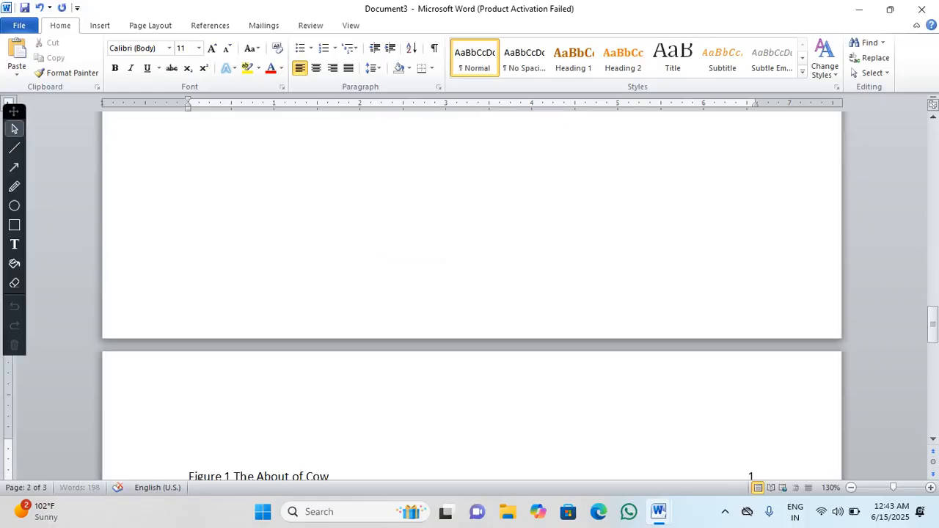
Redo the eye-examination clip art's placement, set its text wrapping to Square and shrink it to about 1.25 by 1.55 inches
key(ctrl+y)
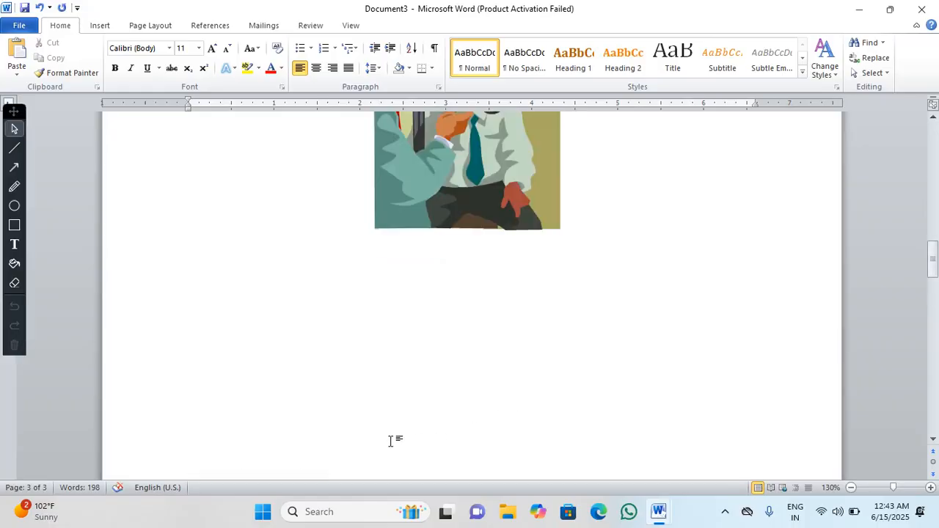
click(404, 396)
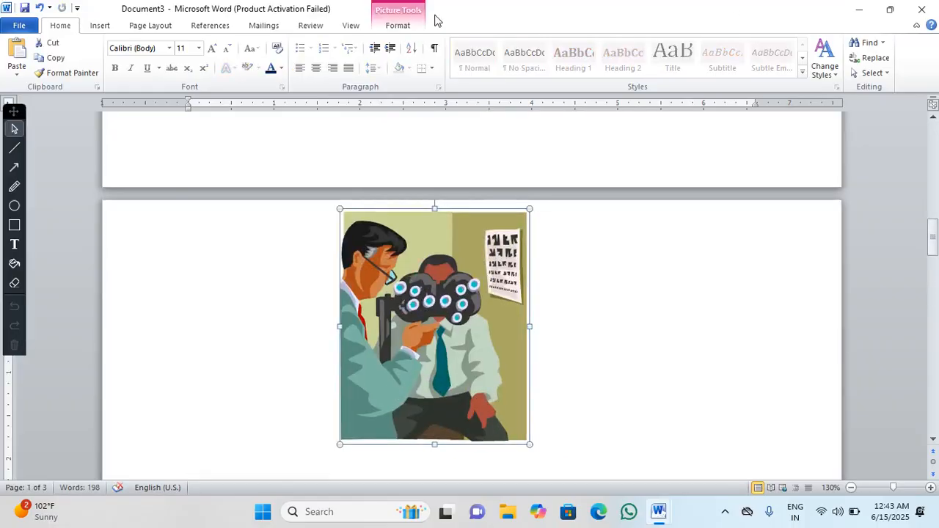
click(397, 25)
click(658, 67)
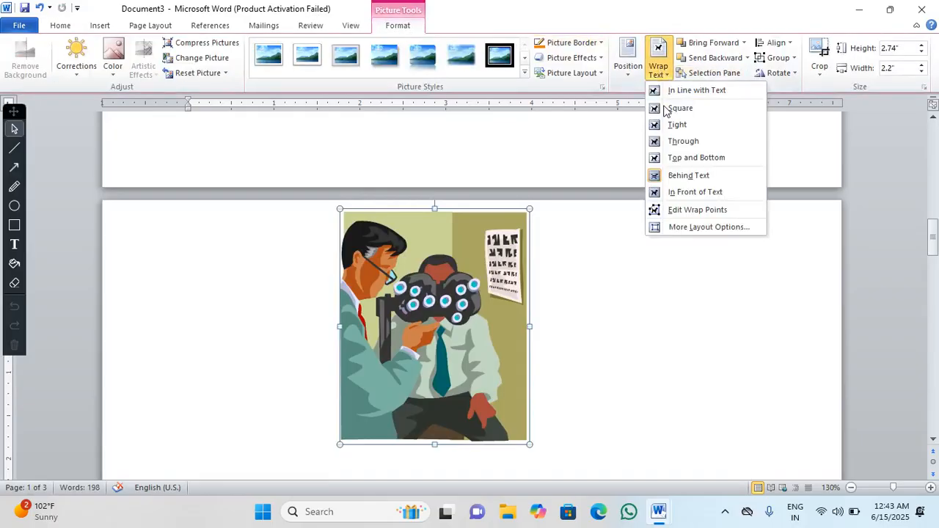
click(681, 109)
drag(531, 444, 447, 264)
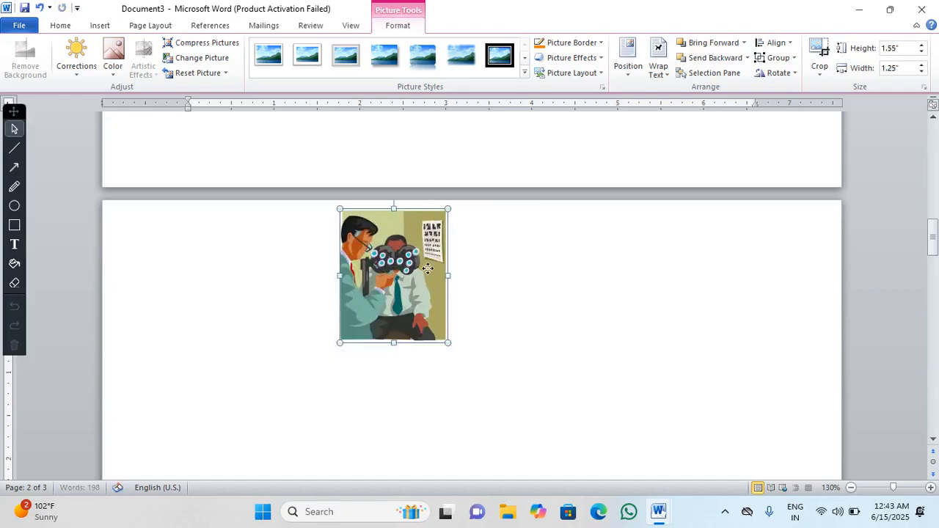
Tab the insertion point past the eye-examination picture to the line beneath it
click(504, 283)
key(Tab)
key(Tab)
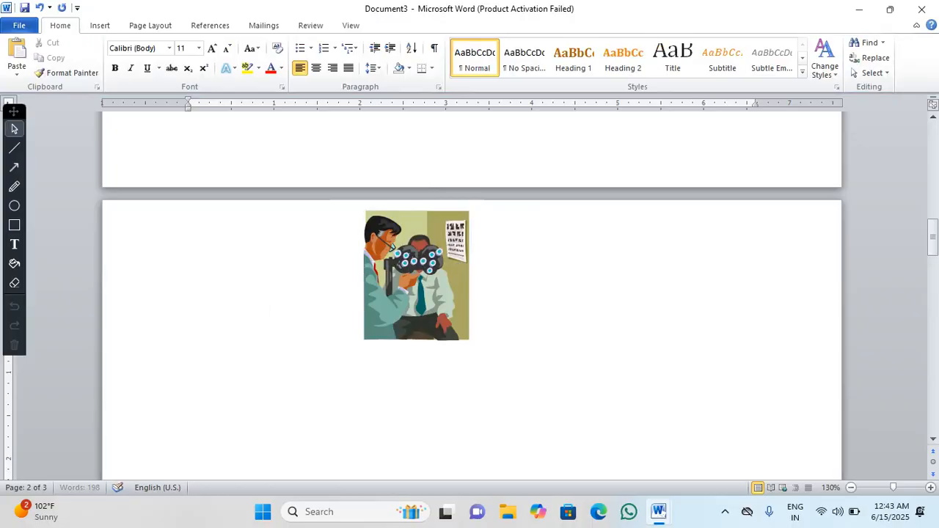
key(Tab)
key(Tab)
key(Tab)
key(Tab)
key(Tab)
key(Tab)
Insert the caption "Figure 2 The about of doctor" for the eye-examination picture
click(223, 26)
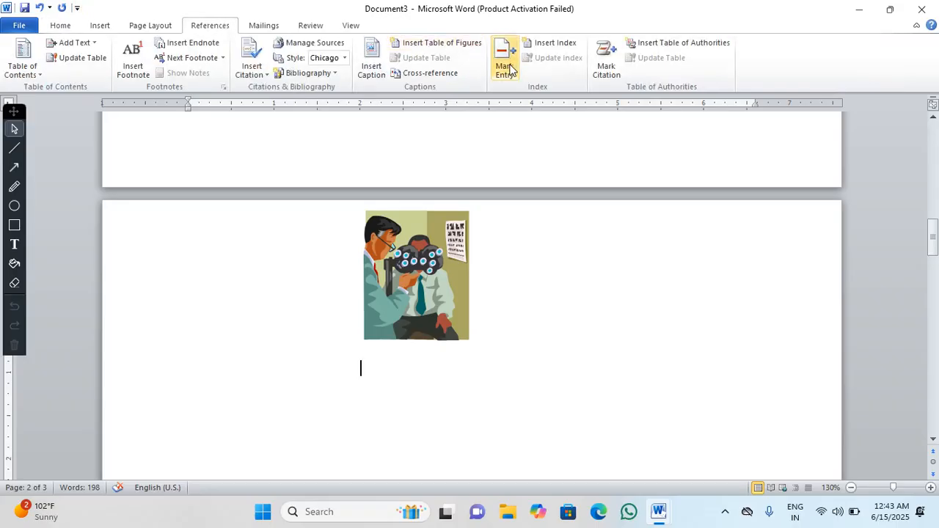
click(371, 63)
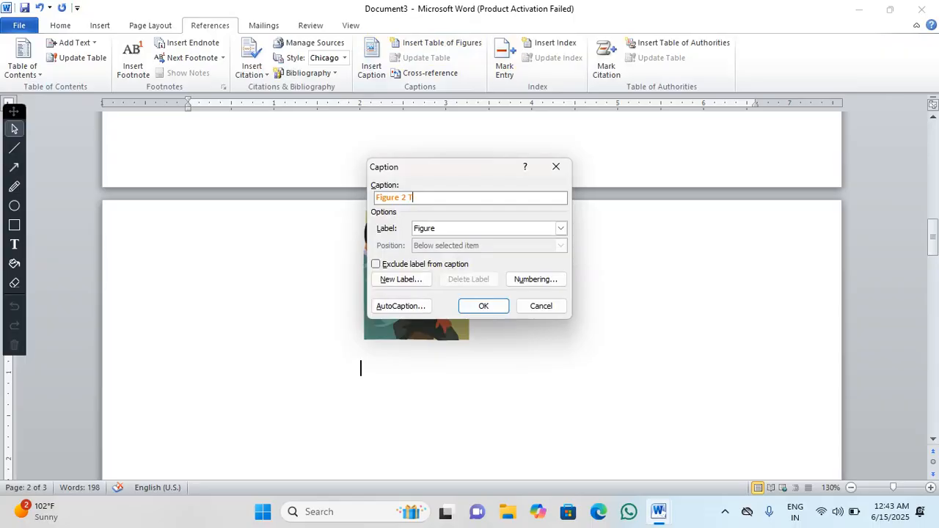
text(Tehe)
key(BackSpace)
click(487, 305)
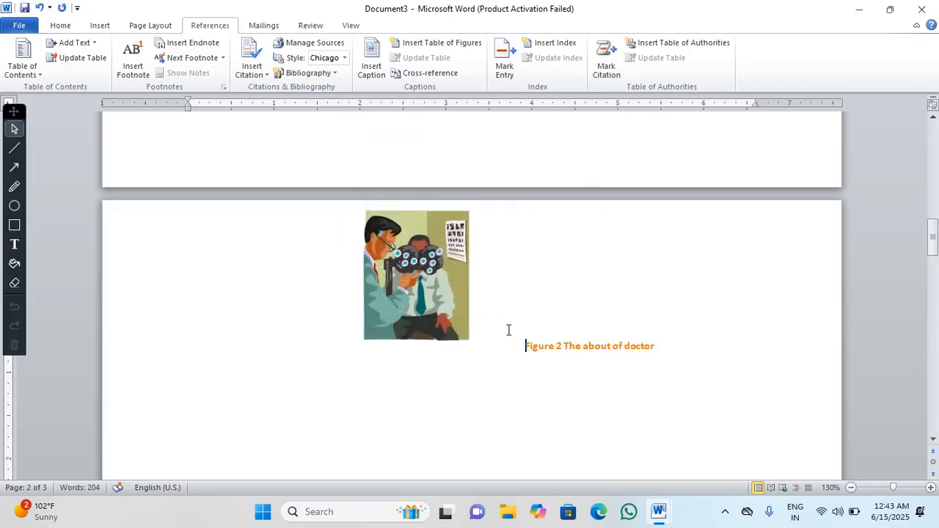
Move the doctor caption down a line and indent it to the 2-inch mark beneath the picture
key(Return)
key(Tab)
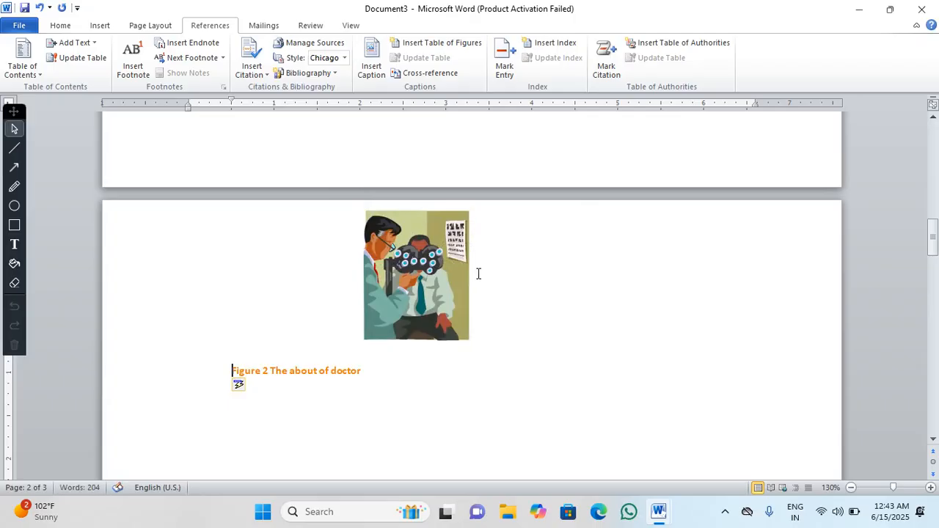
key(Tab)
key(Tab)
key(Tab)
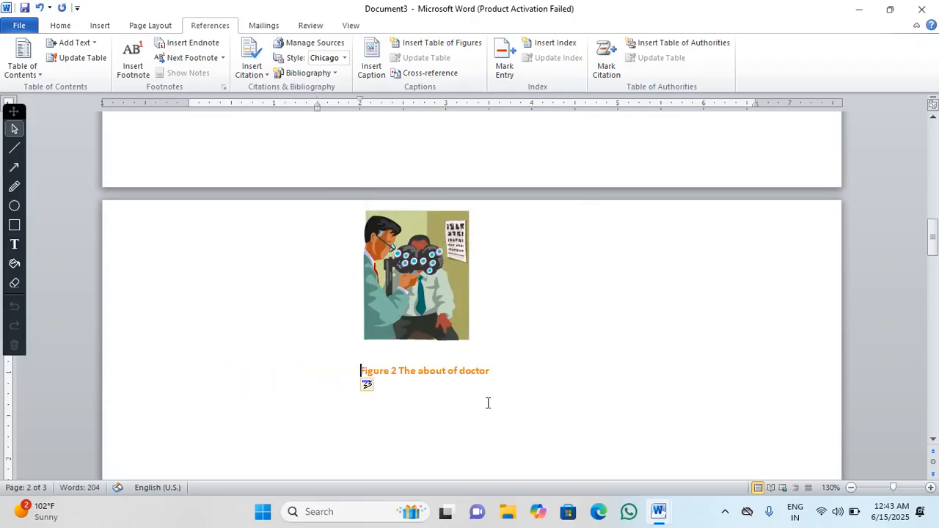
Generate sample paragraphs below the doctor caption with =rand()
key(Return)
text(=r)
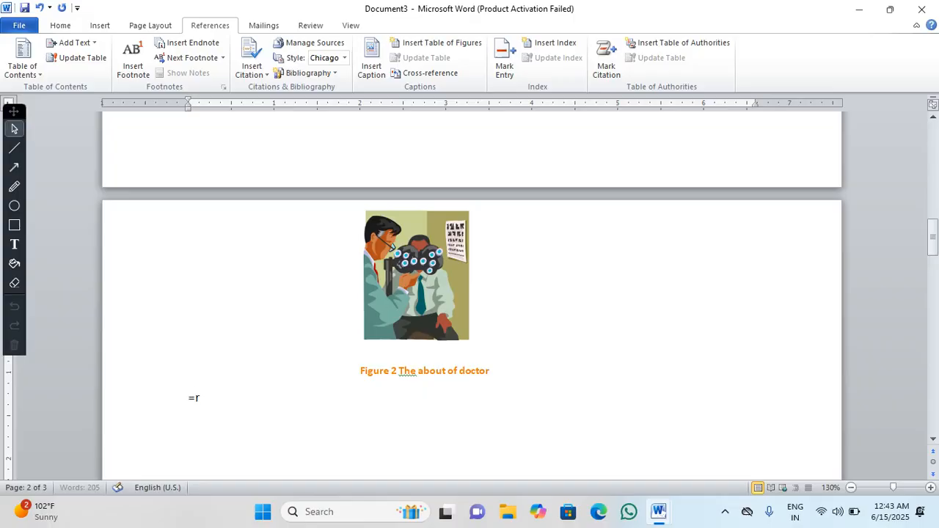
text(and())
key(Return)
Update the entire table of figures on the last page and follow its "Figure 2 The about of doctor" link
scroll(526, 387, down, 3)
scroll(481, 352, up, 5)
scroll(481, 352, down, 10)
scroll(479, 350, up, 3)
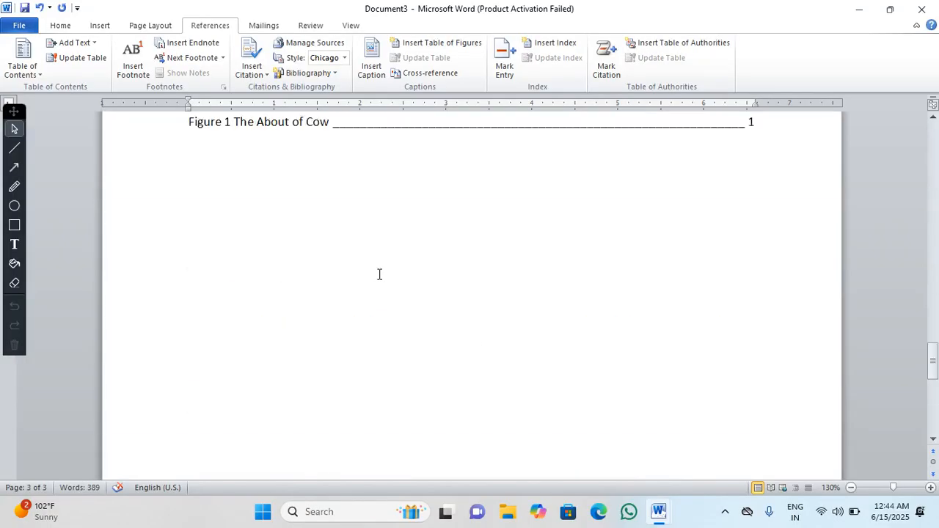
drag(255, 129, 258, 134)
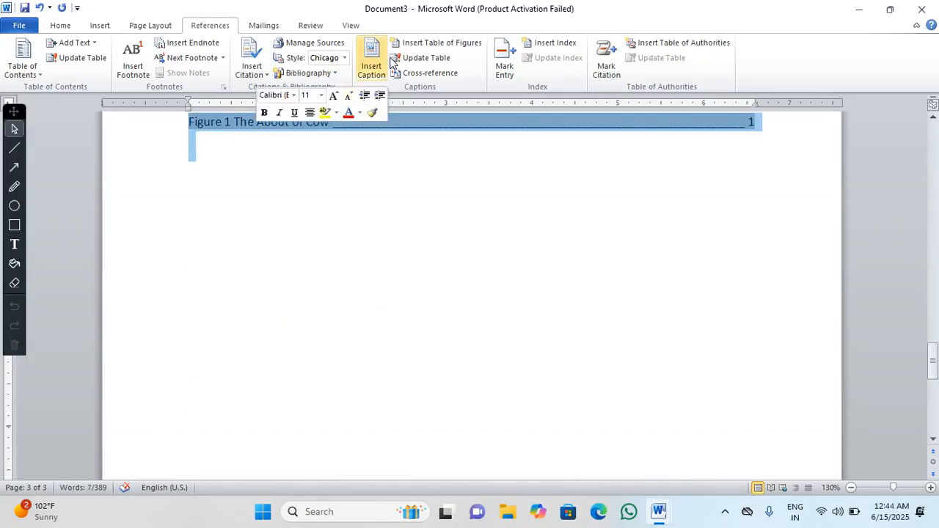
click(433, 44)
key(Escape)
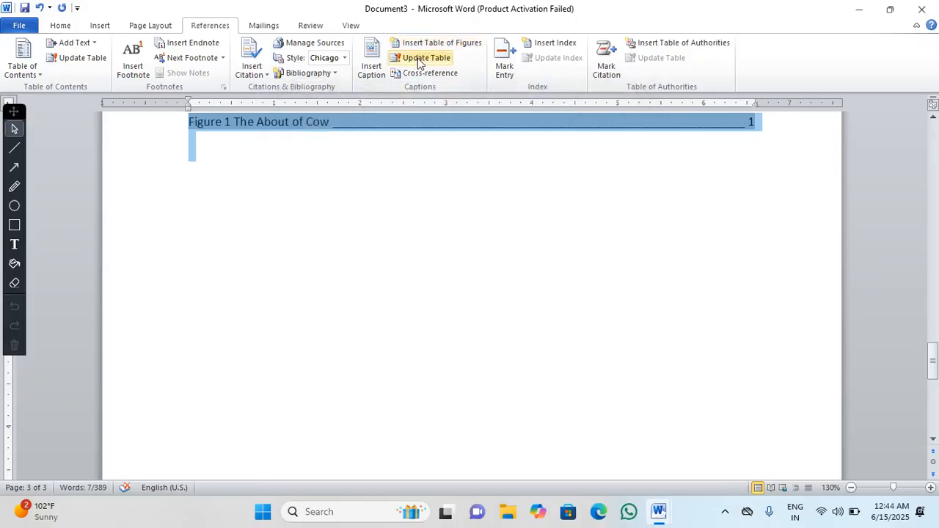
click(417, 58)
click(421, 252)
click(476, 272)
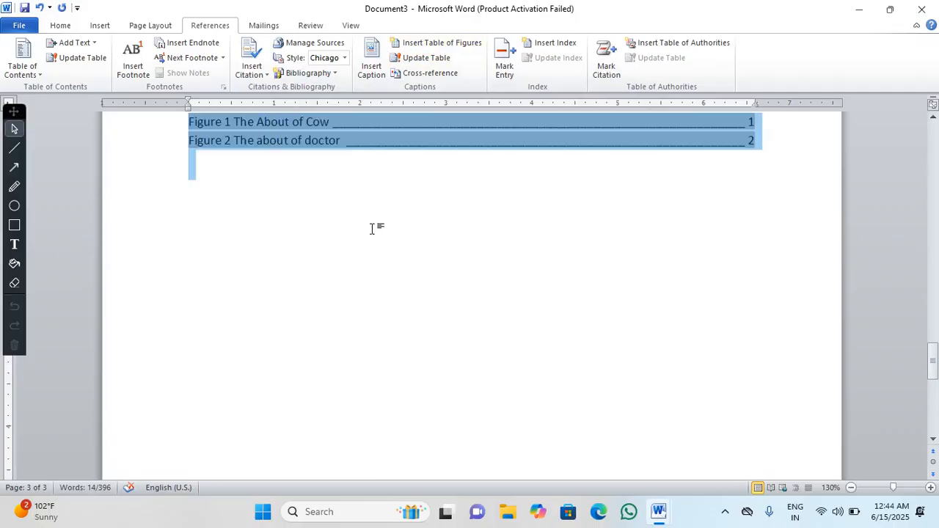
click(342, 168)
ctrl+click(307, 144)
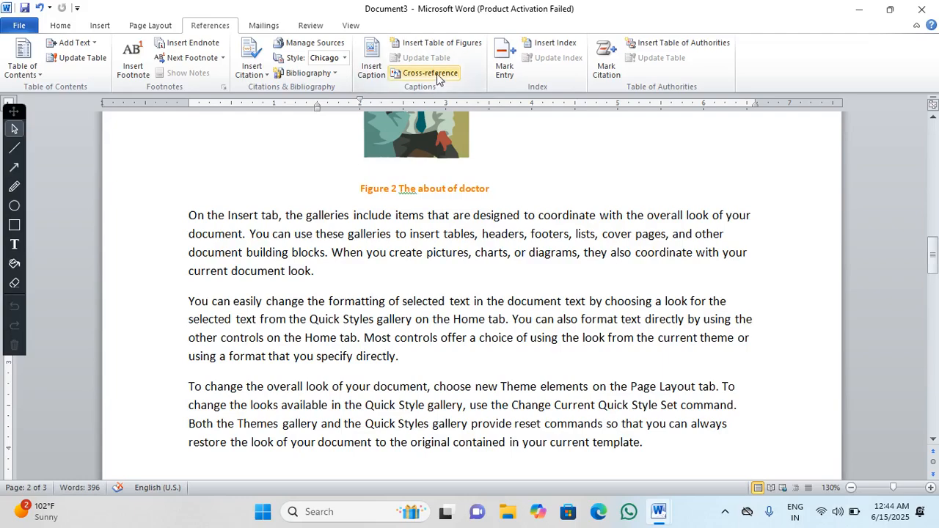
Create a new blank document and set its page margins to Normal
key(ctrl+n)
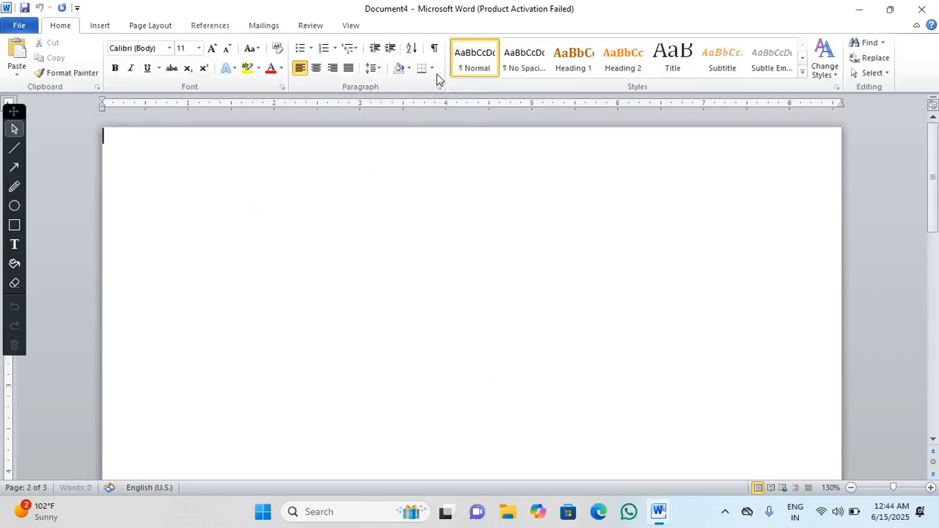
click(163, 24)
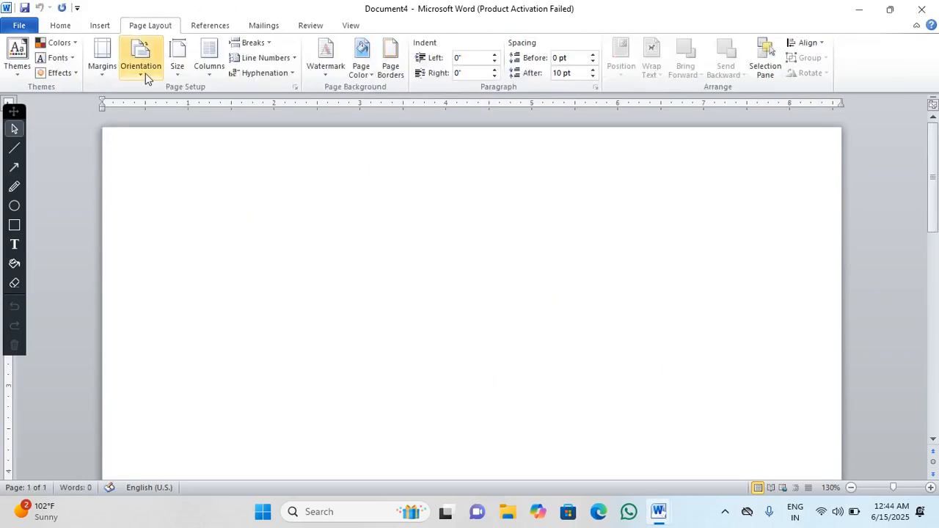
click(103, 25)
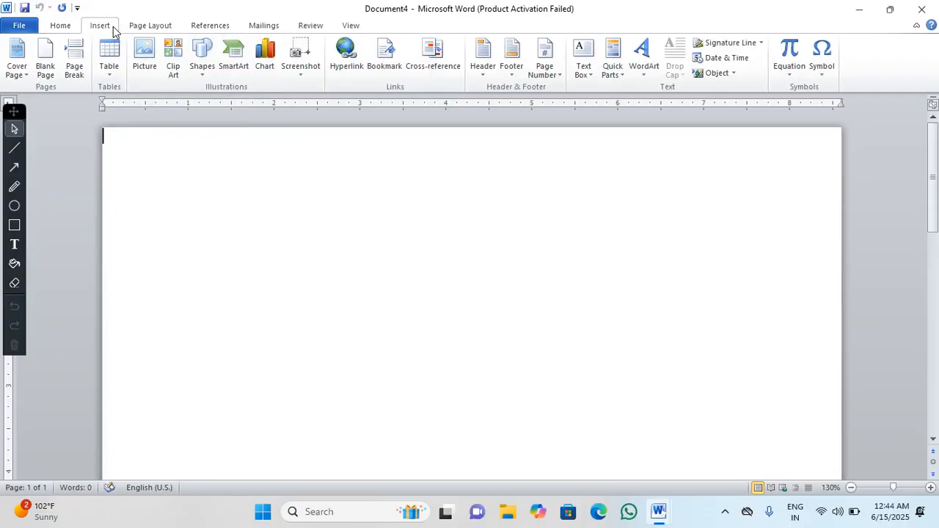
click(149, 26)
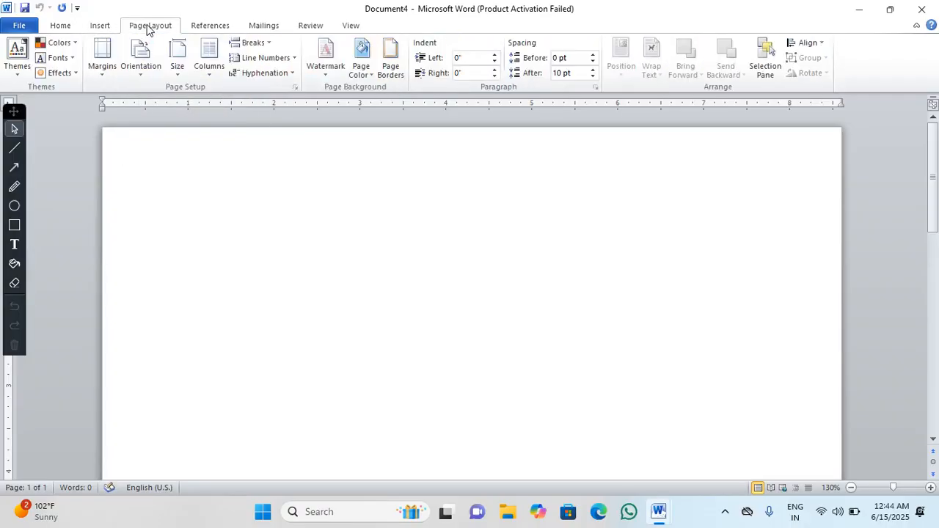
click(110, 74)
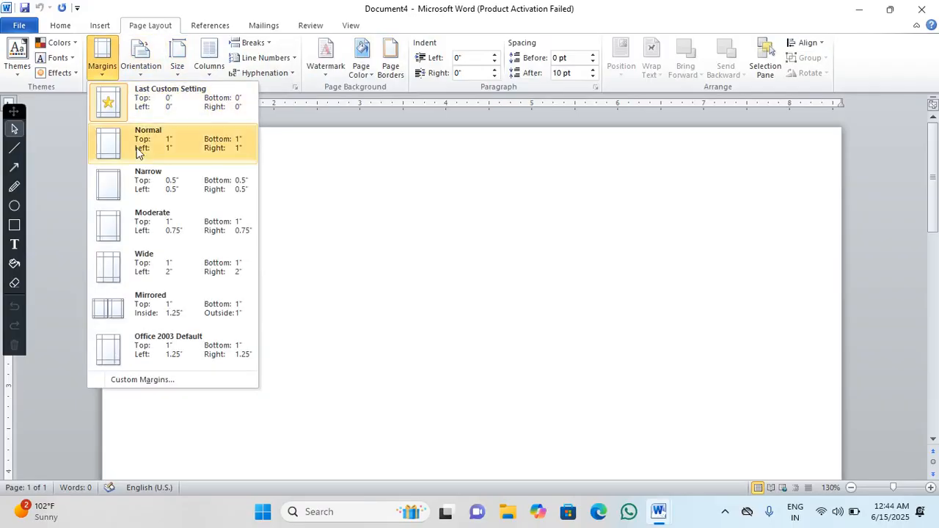
click(143, 150)
Look through the cross-reference types Heading, Footnote, Endnote and Equation, then close the dialog without inserting anything
click(211, 26)
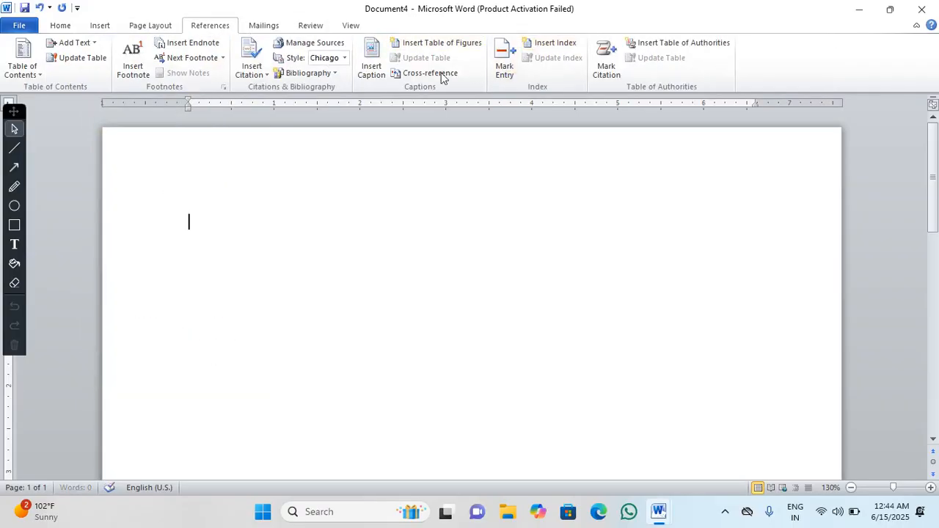
click(413, 74)
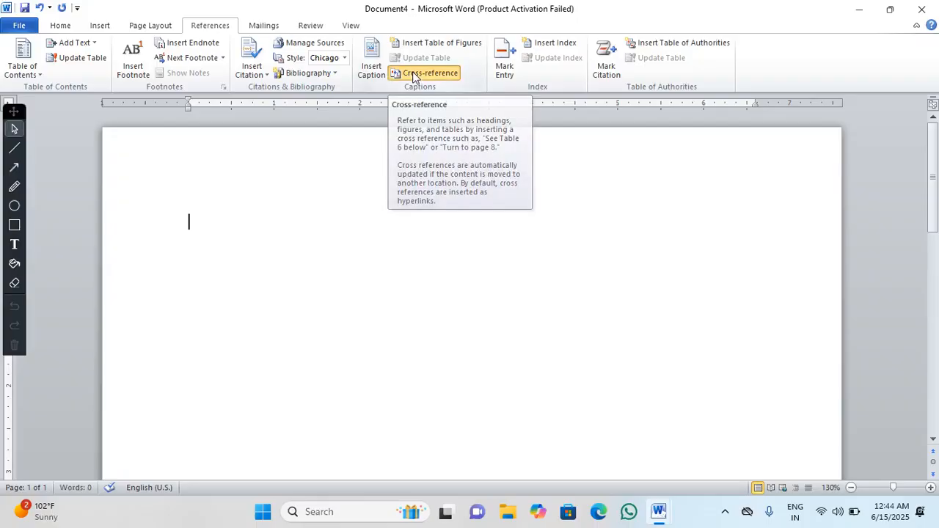
click(382, 165)
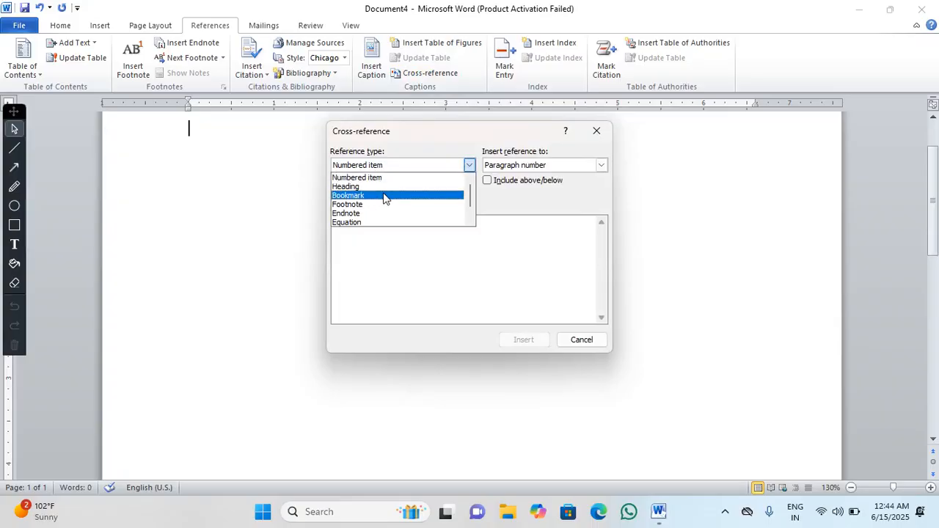
click(382, 187)
click(380, 169)
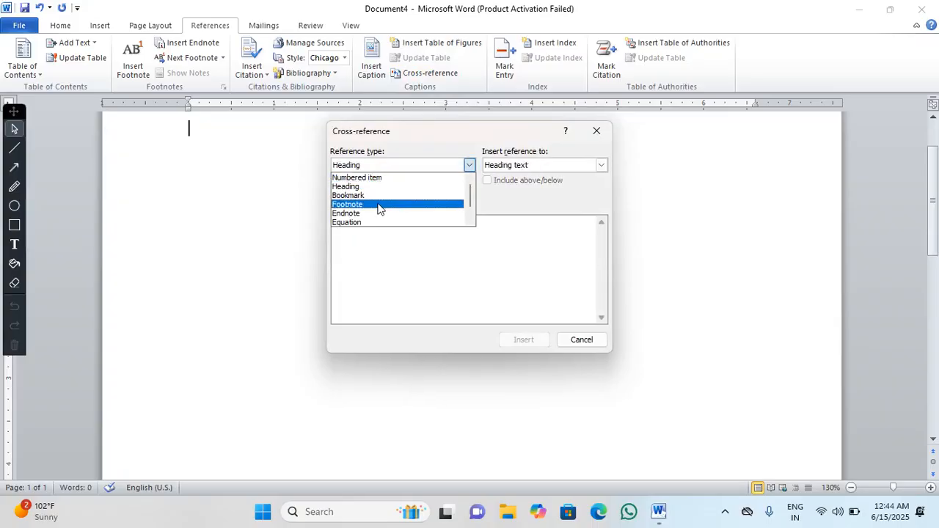
click(377, 205)
click(375, 165)
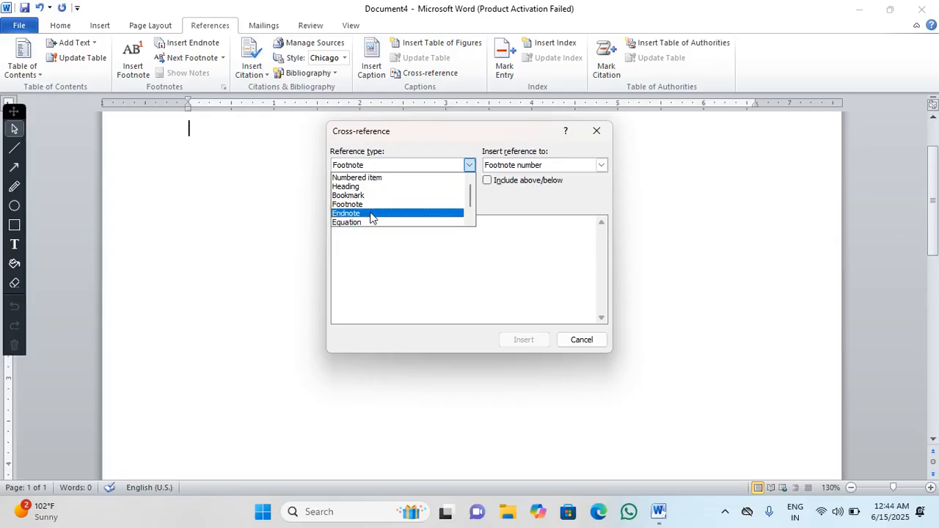
click(371, 214)
click(381, 166)
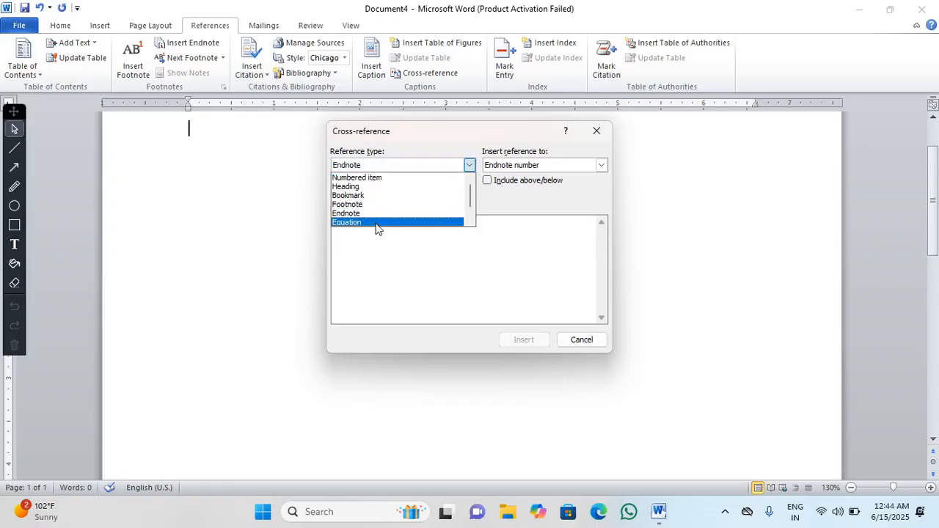
click(377, 222)
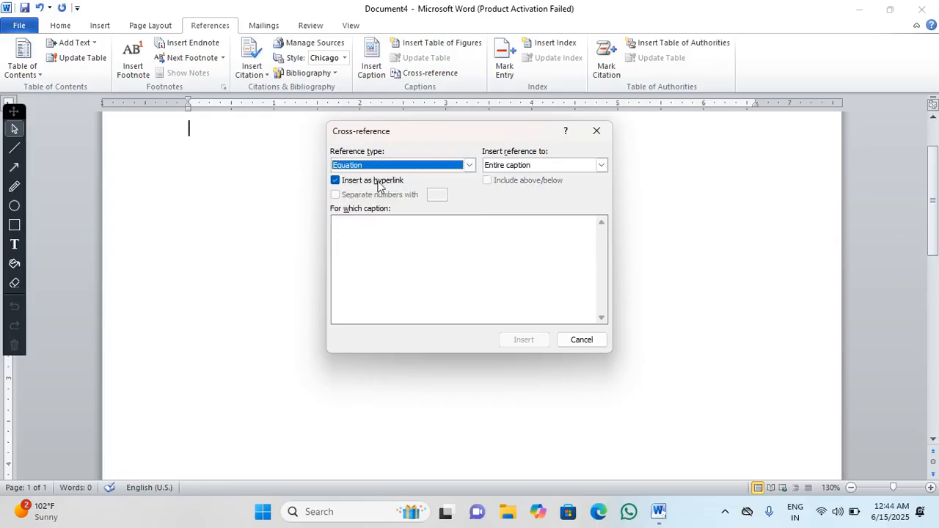
click(581, 339)
Generate sample paragraphs with =rand() in the new document and paste copies of them over several pages
scroll(336, 239, up, 2)
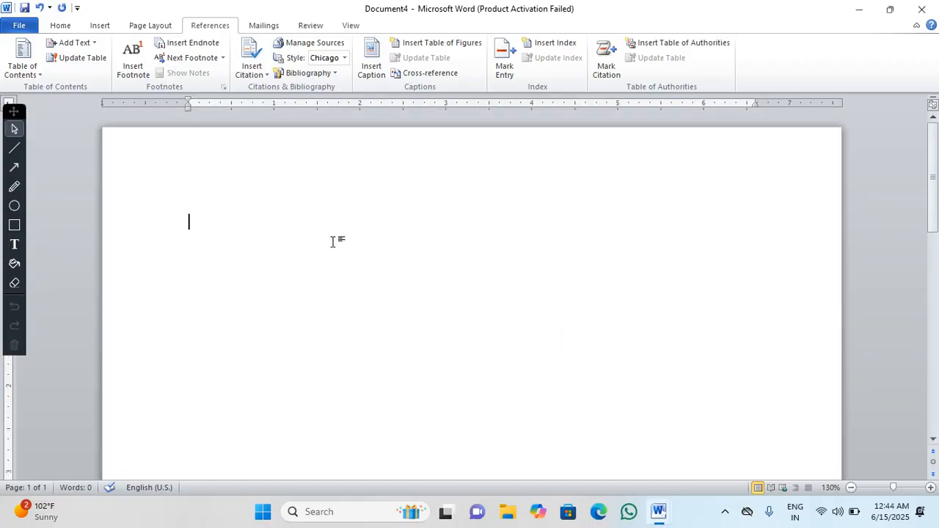
click(101, 25)
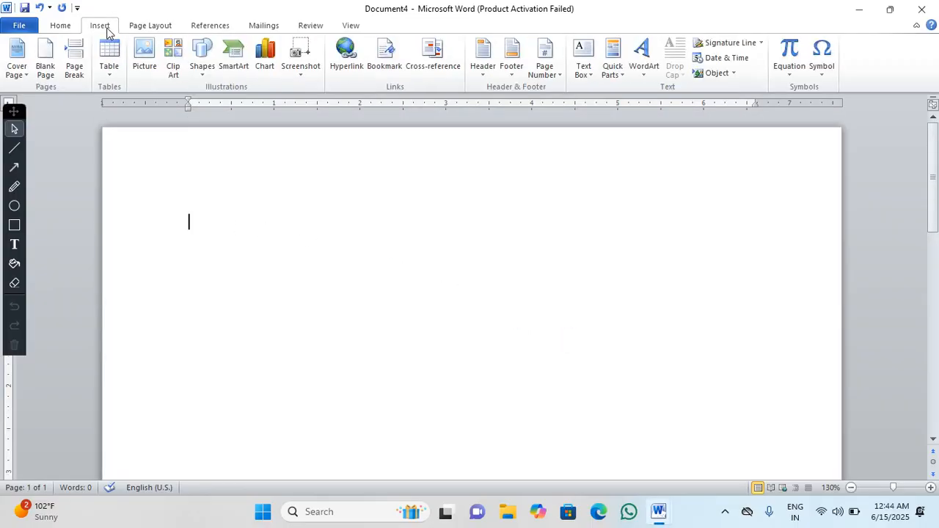
text(=rand())
key(Return)
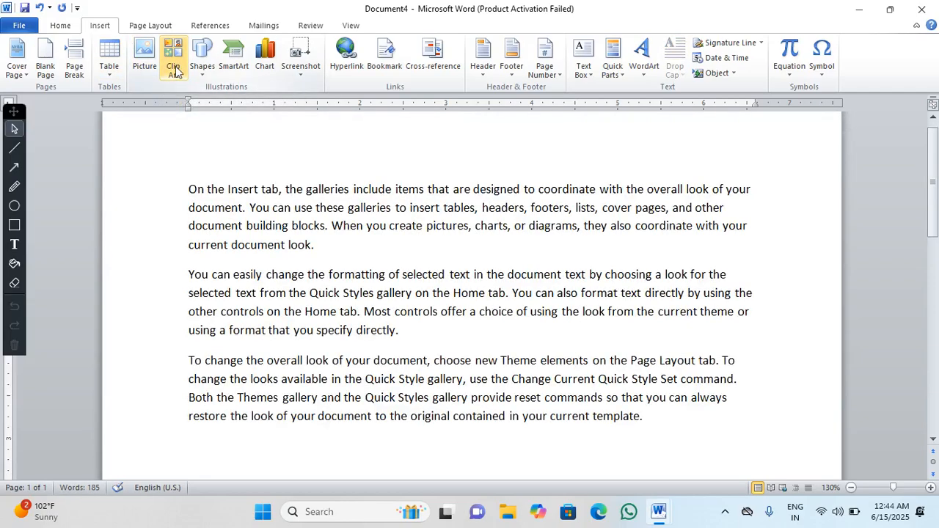
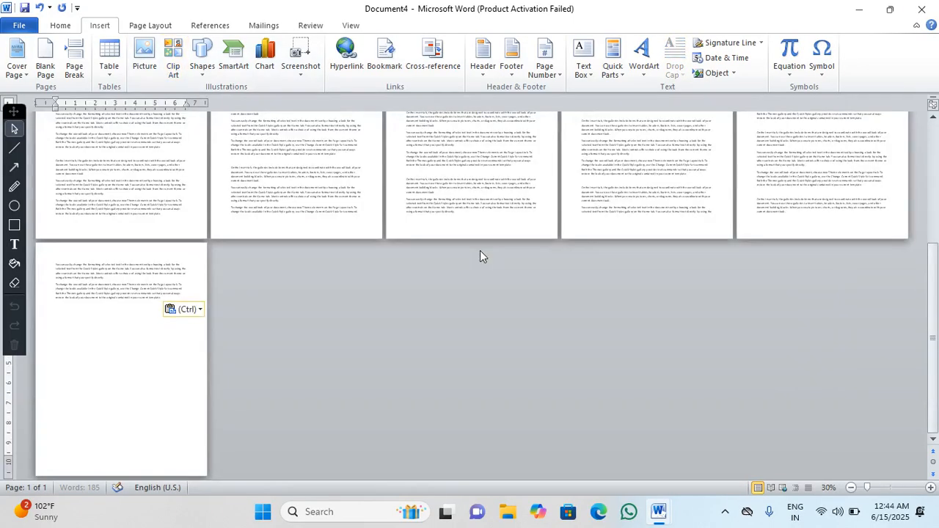
ctrl+scroll(296, 196, up, 6)
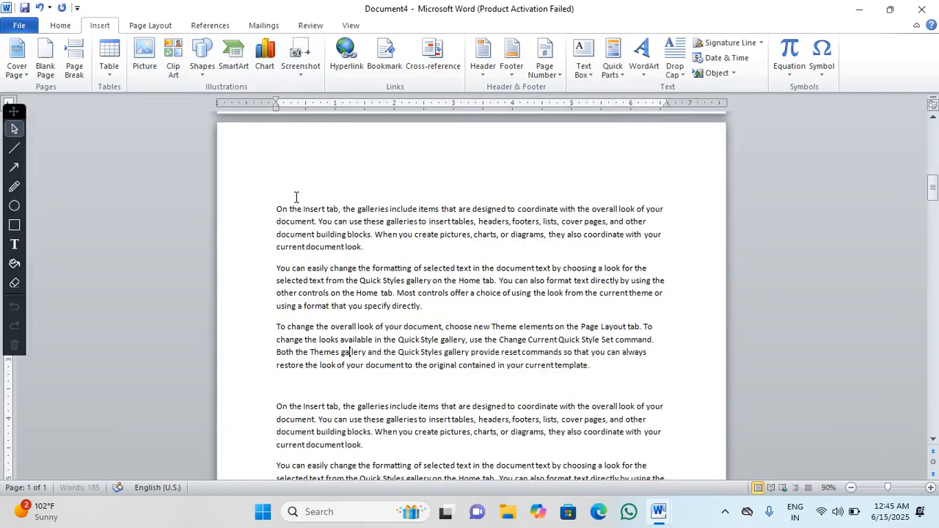
key(ctrl+v)
Bookmark the words "specify directly." in the second paragraph on page 2 with the name ss
drag(434, 309, 378, 307)
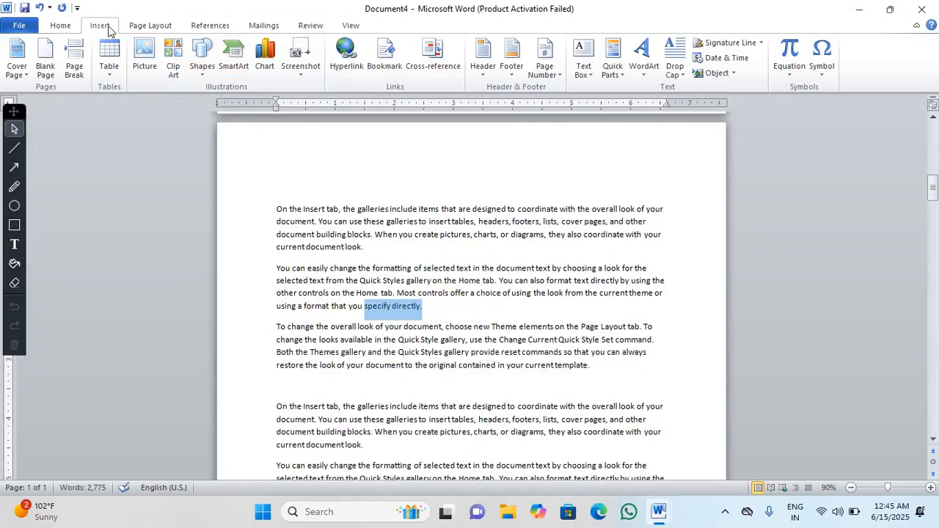
click(385, 58)
text(ss)
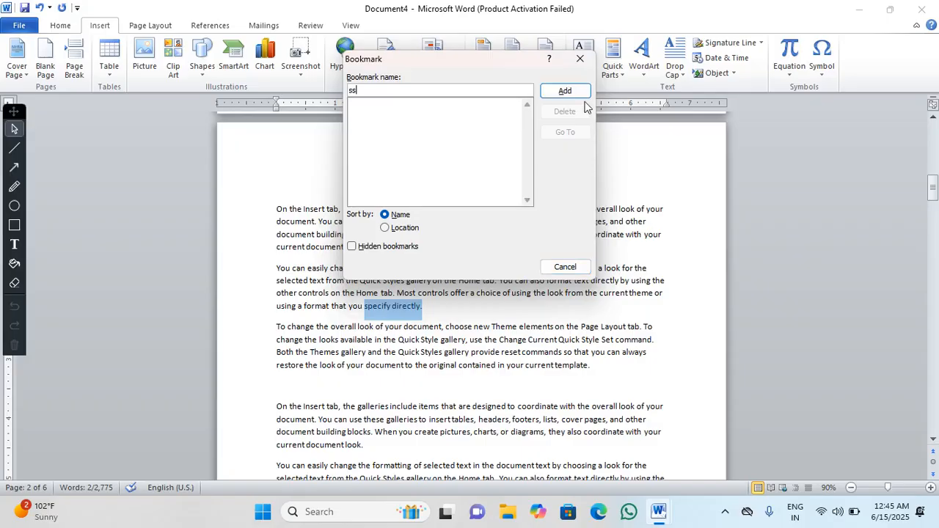
click(579, 94)
click(559, 324)
Insert a hyperlinked cross-reference to the text of bookmark ss after the last paragraph on page 6, and follow the link
scroll(557, 323, up, 4)
scroll(528, 320, down, 6)
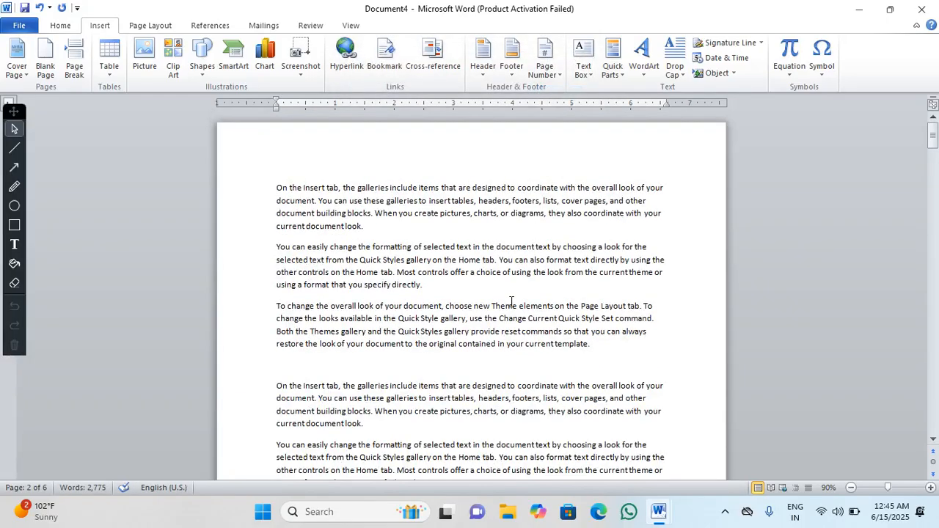
scroll(498, 314, down, 20)
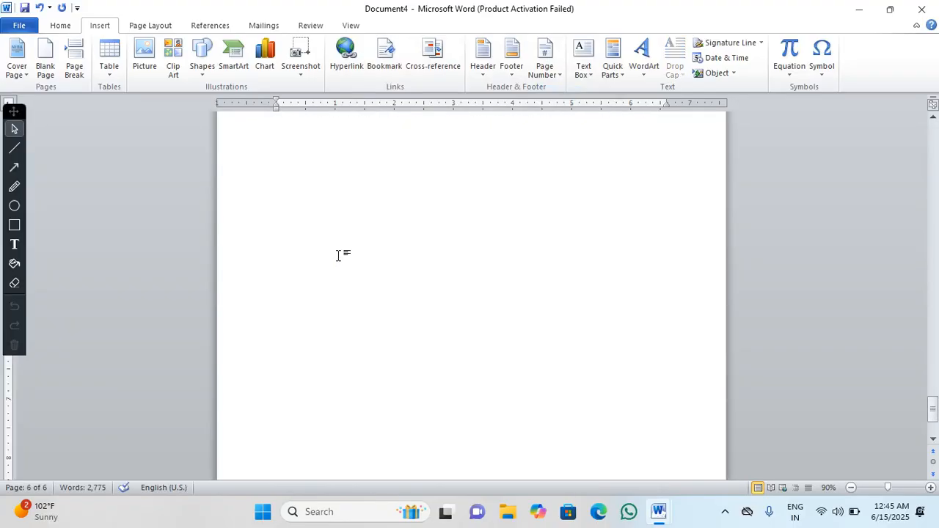
scroll(339, 256, up, 5)
scroll(329, 266, down, 5)
scroll(345, 260, up, 5)
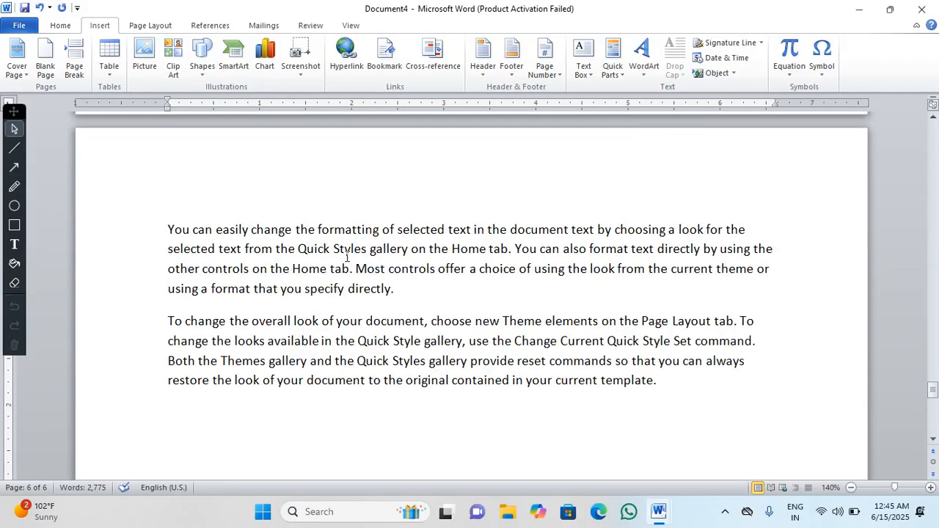
click(209, 24)
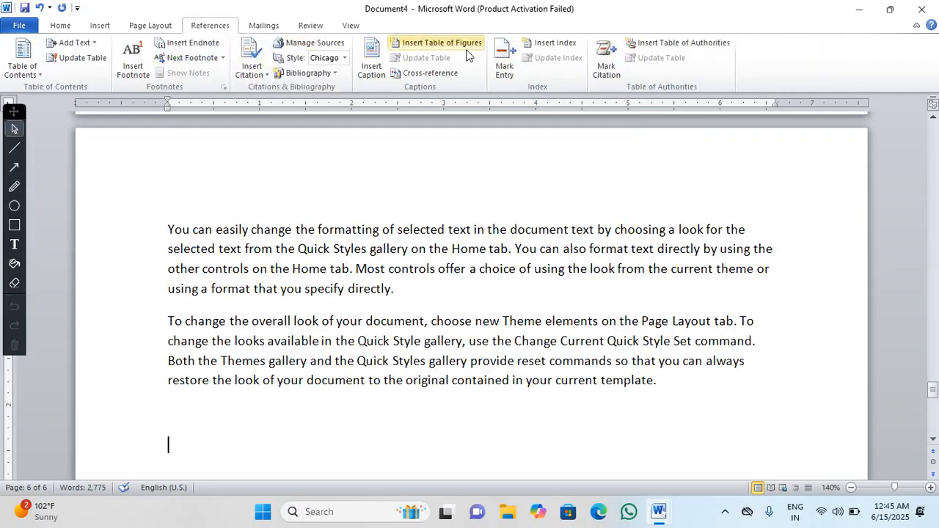
click(415, 79)
click(368, 165)
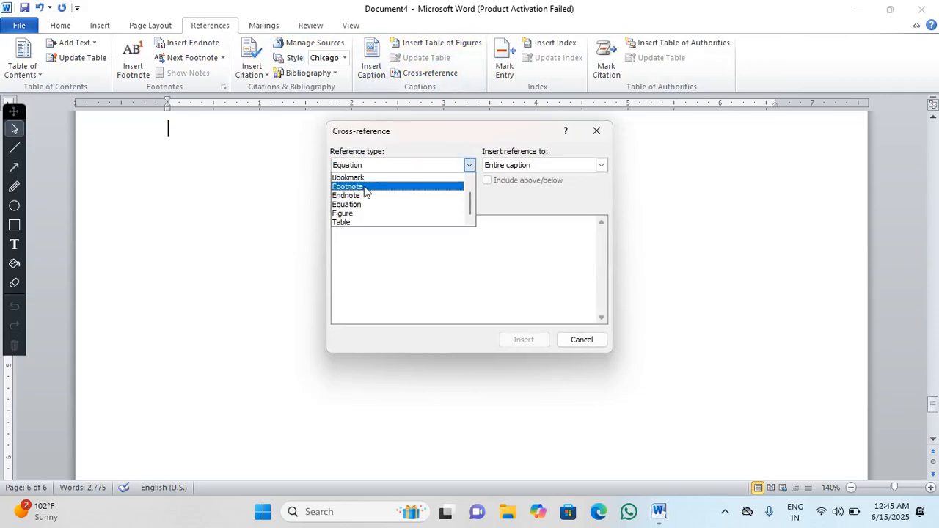
click(361, 179)
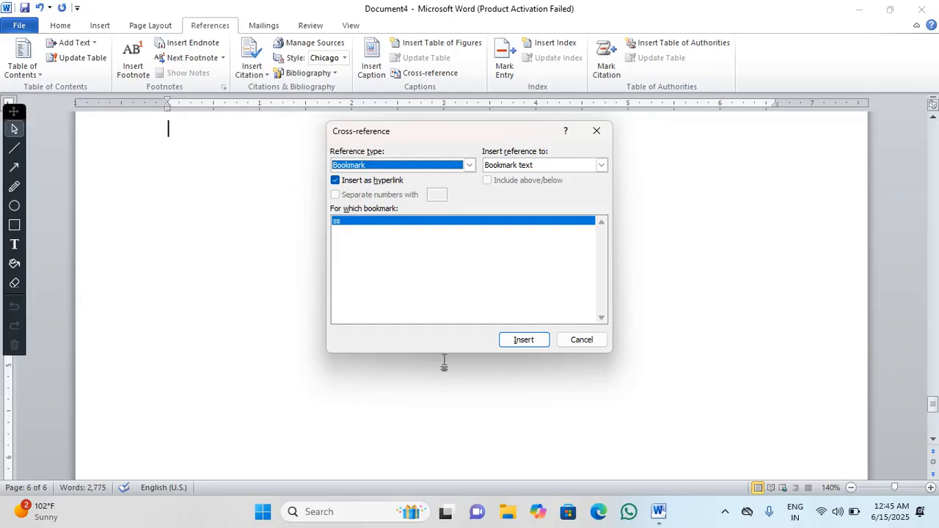
click(524, 343)
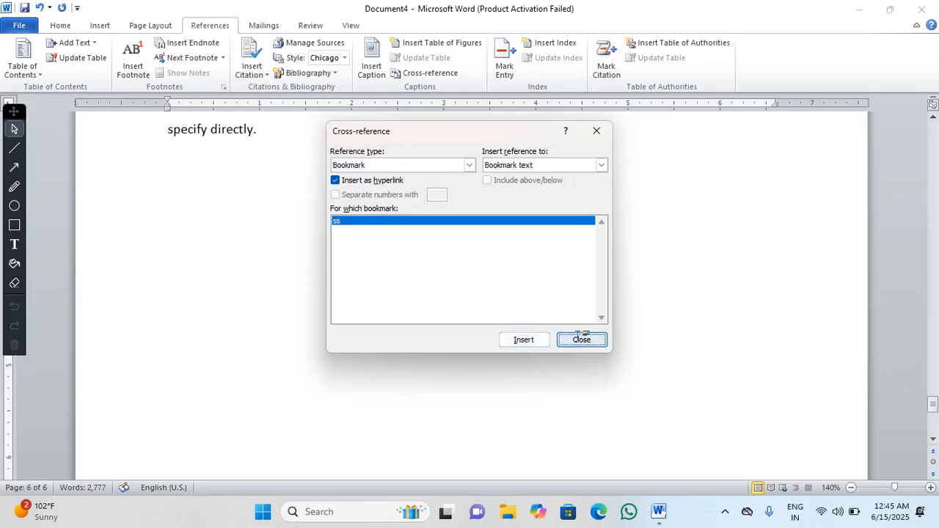
click(581, 340)
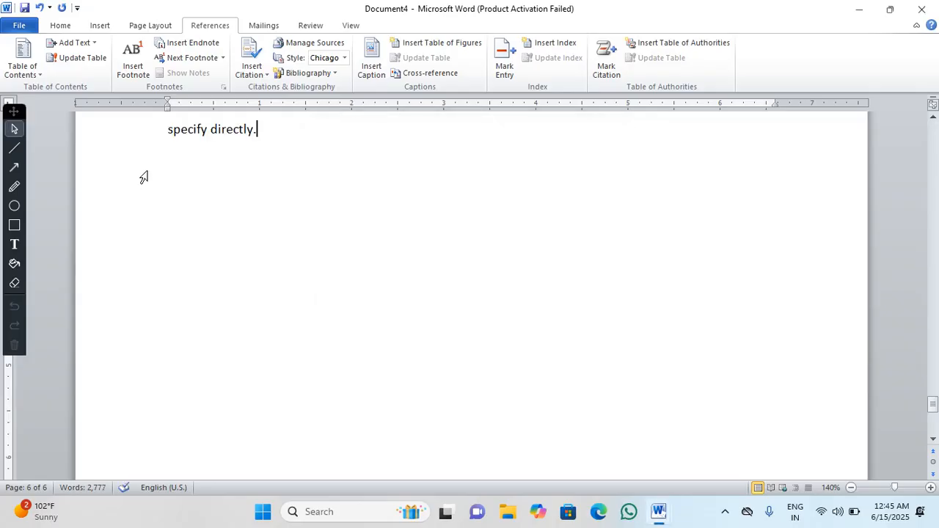
ctrl+click(224, 137)
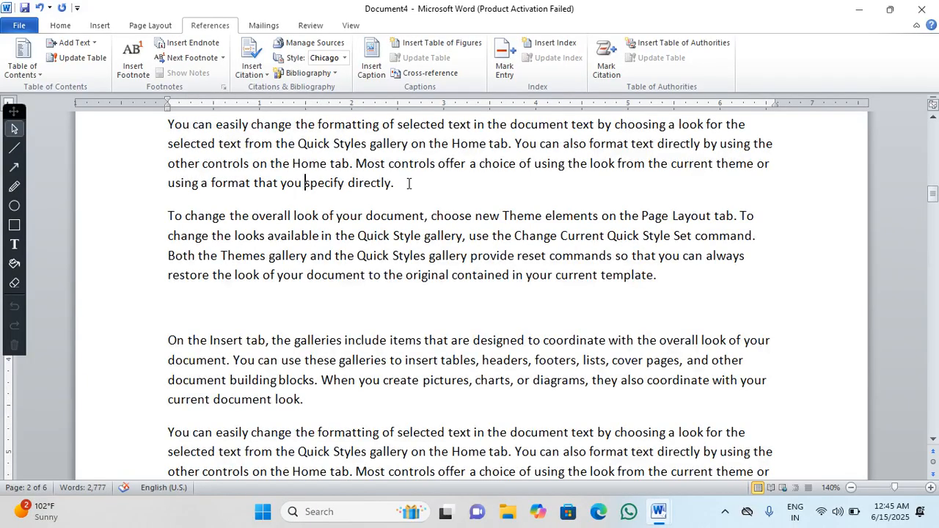
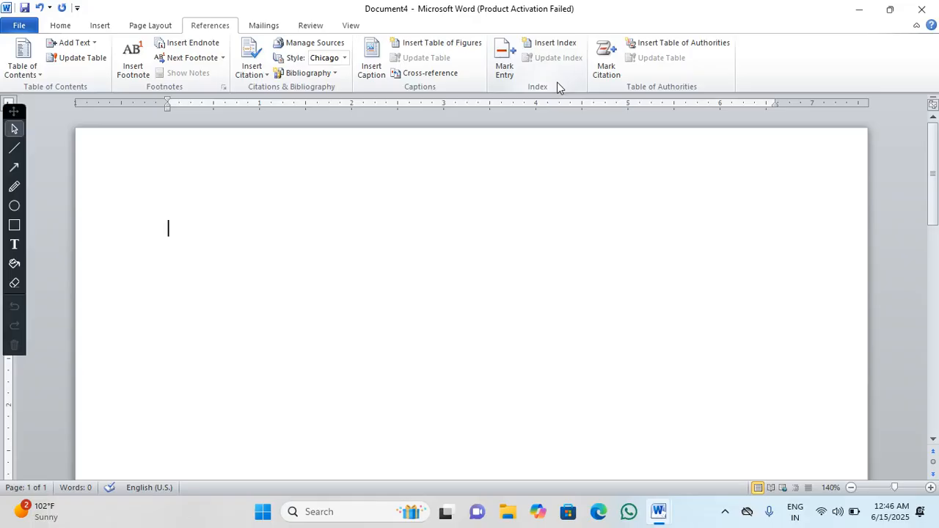
Enter Software and hardware on two separate lines of the empty document
text(software)
key(Return)
text(hard)
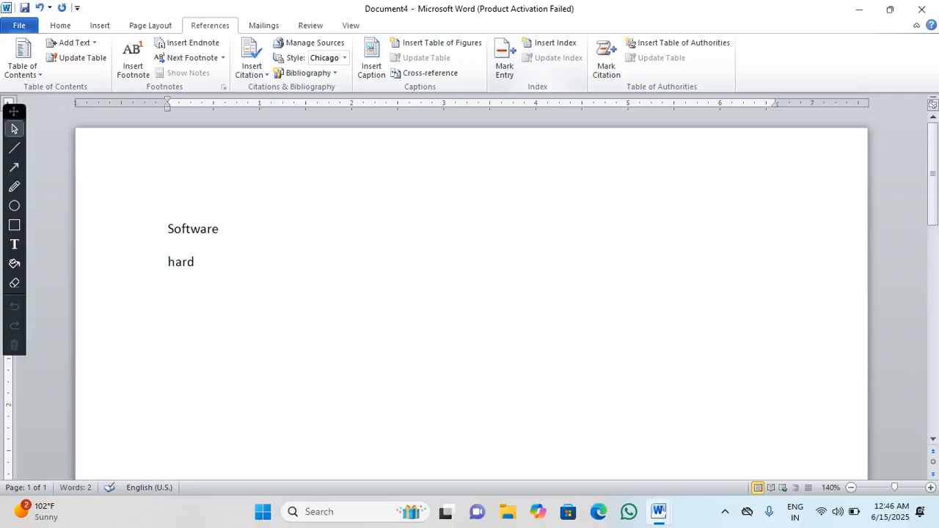
text(wa)
key(BackSpace)
text(ware)
Mark Software as an index entry for the current page with the subentry "mspaint and notepad are exp of s/w"
drag(219, 227, 171, 217)
drag(232, 268, 174, 262)
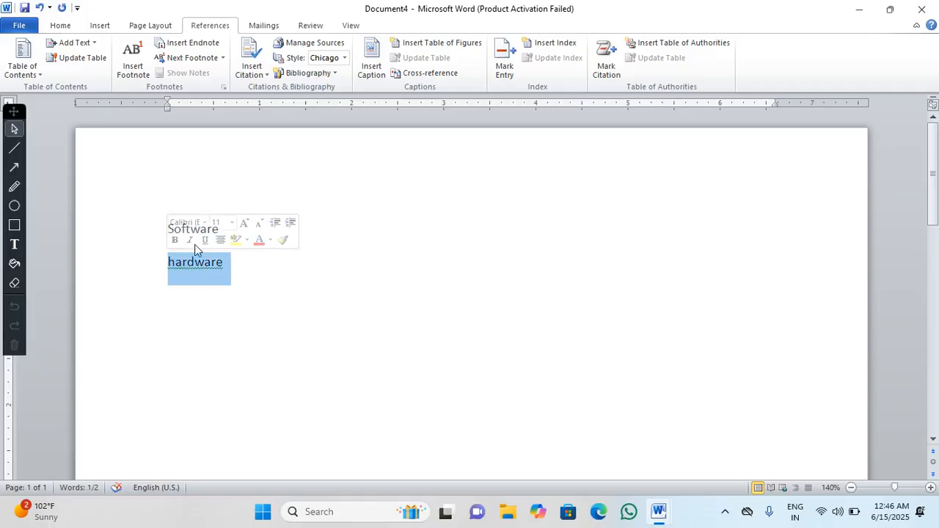
click(237, 249)
drag(225, 229, 127, 232)
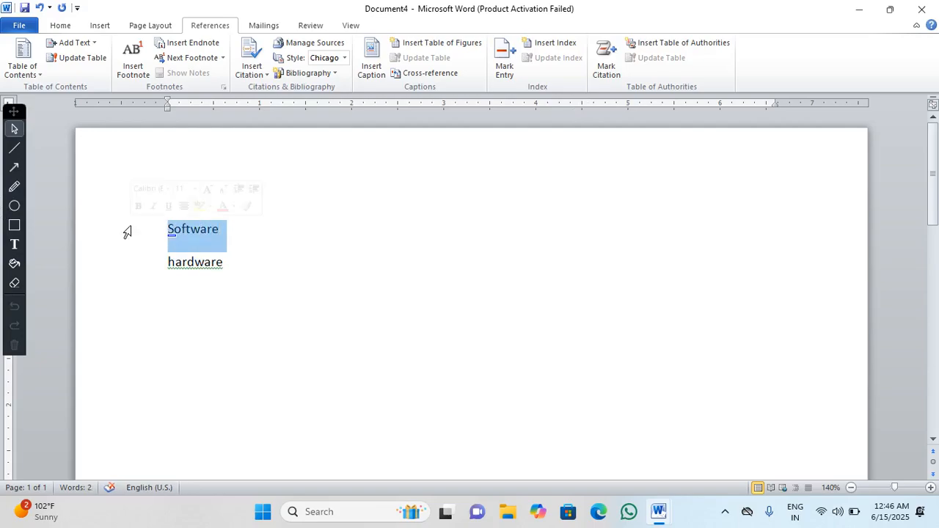
click(502, 70)
click(440, 176)
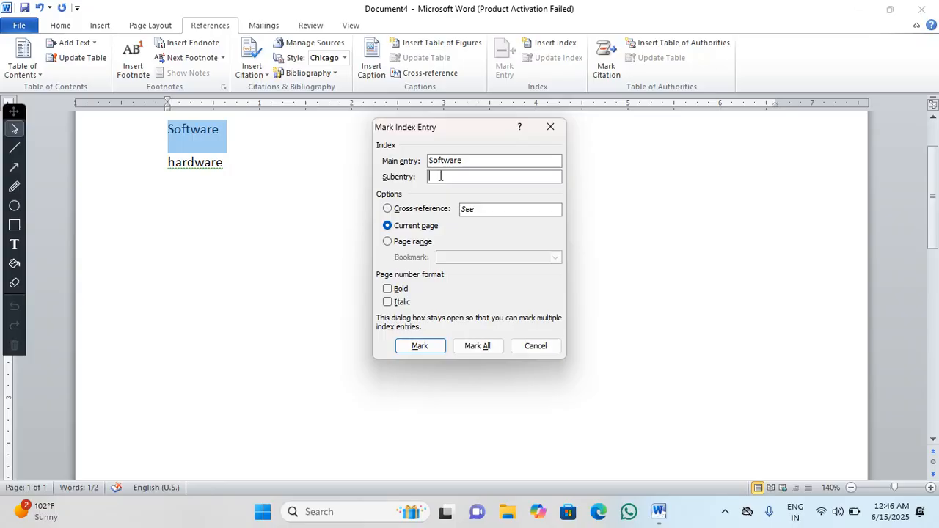
text(mspaint and notepad ar)
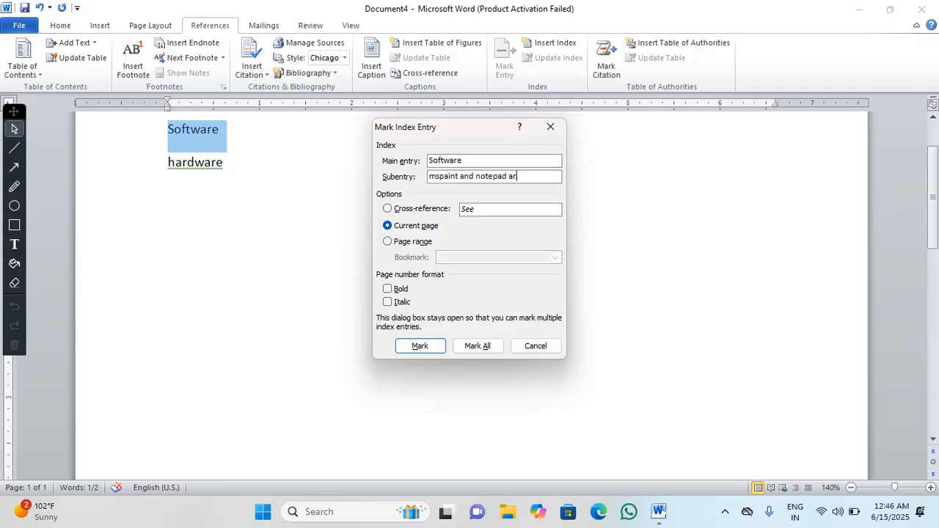
text(e exp of s/w)
click(423, 351)
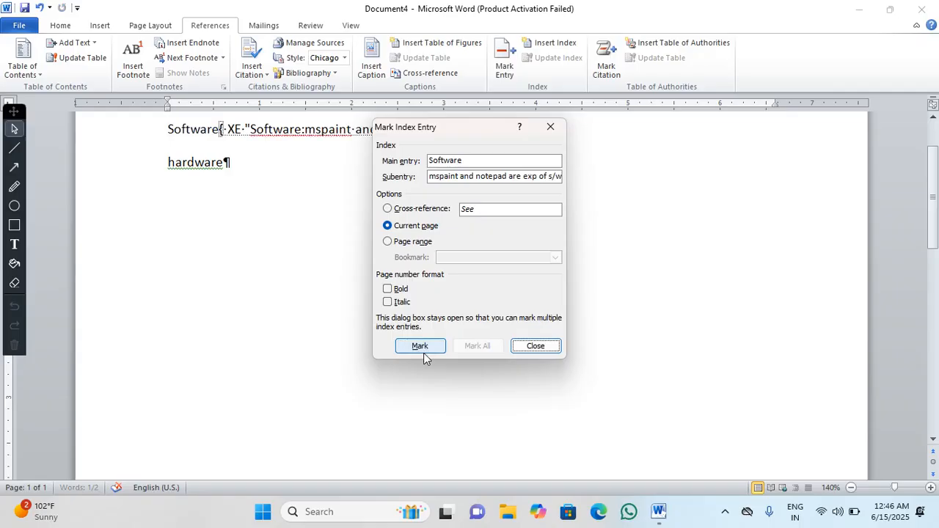
click(527, 349)
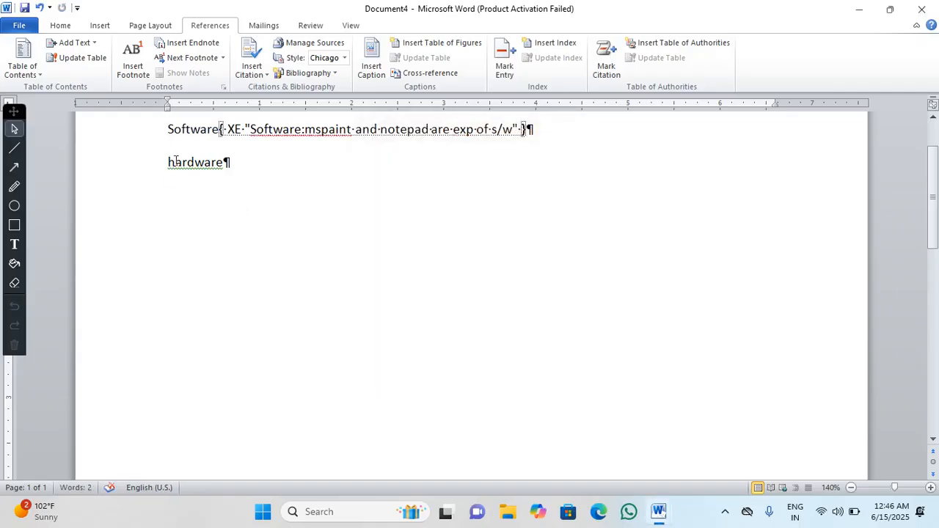
Mark hardware as an index entry for the current page with the subentry "keybaord and mouse are exp of hardware"
drag(168, 162, 226, 163)
click(505, 66)
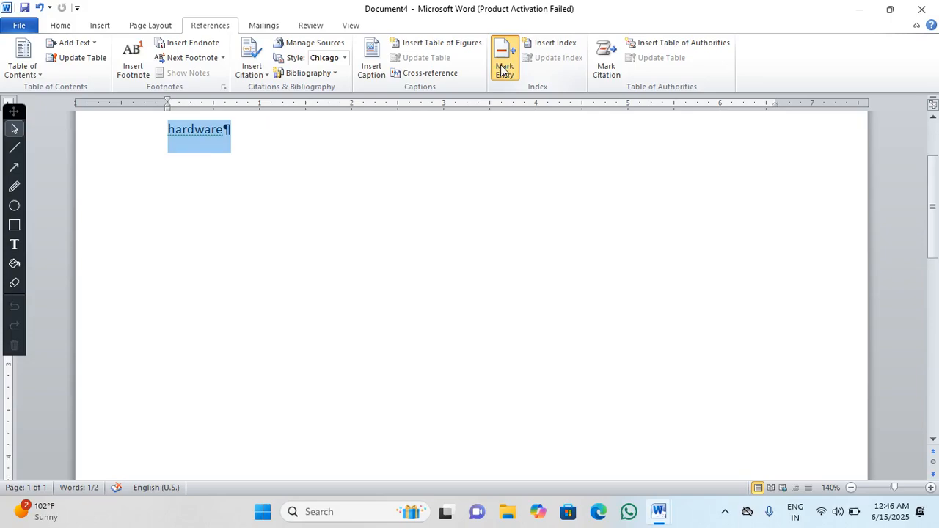
key(Tab)
text(keybaord an)
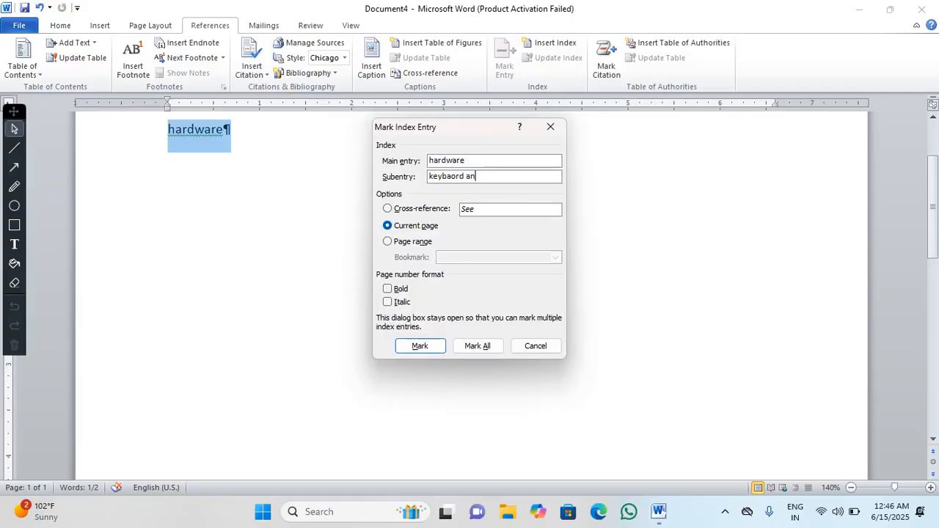
text(d mouse are exp of hardwar)
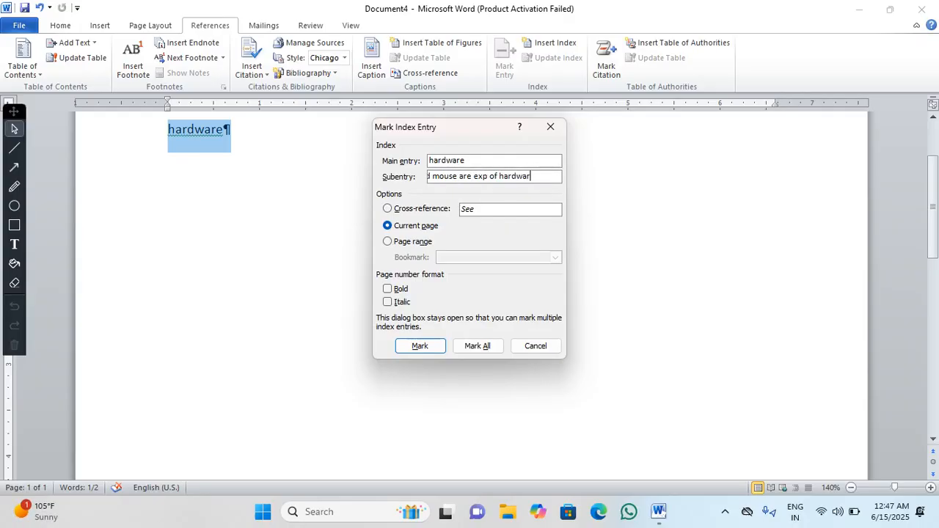
text(e)
click(433, 346)
click(535, 346)
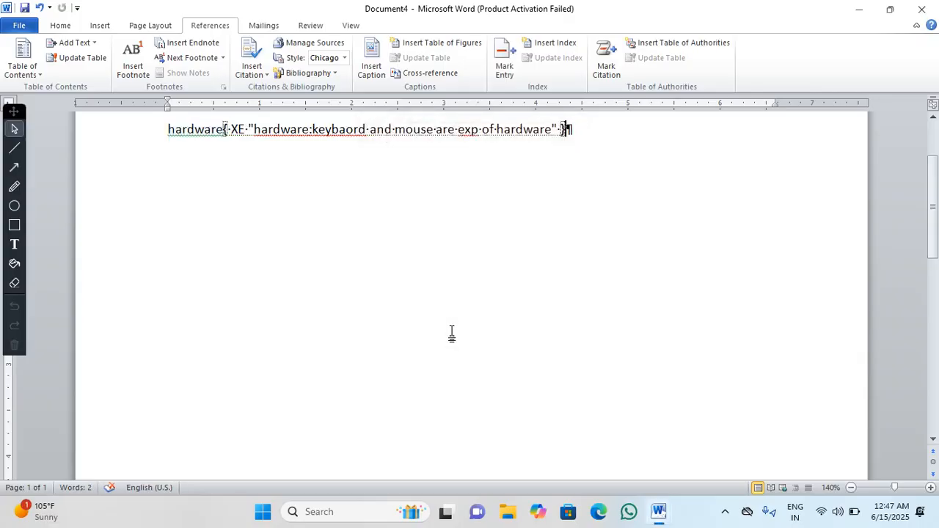
Hide the formatting marks so the index entry field codes no longer show
scroll(333, 290, up, 3)
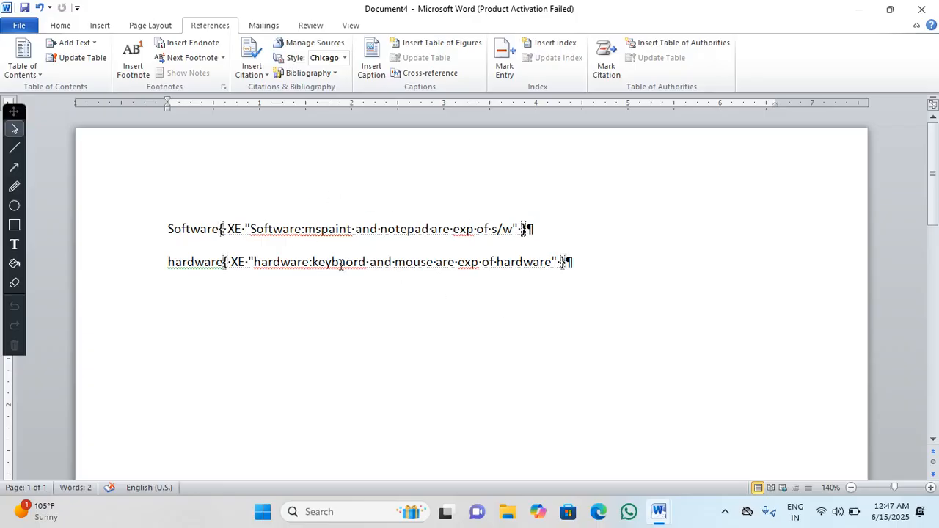
click(53, 27)
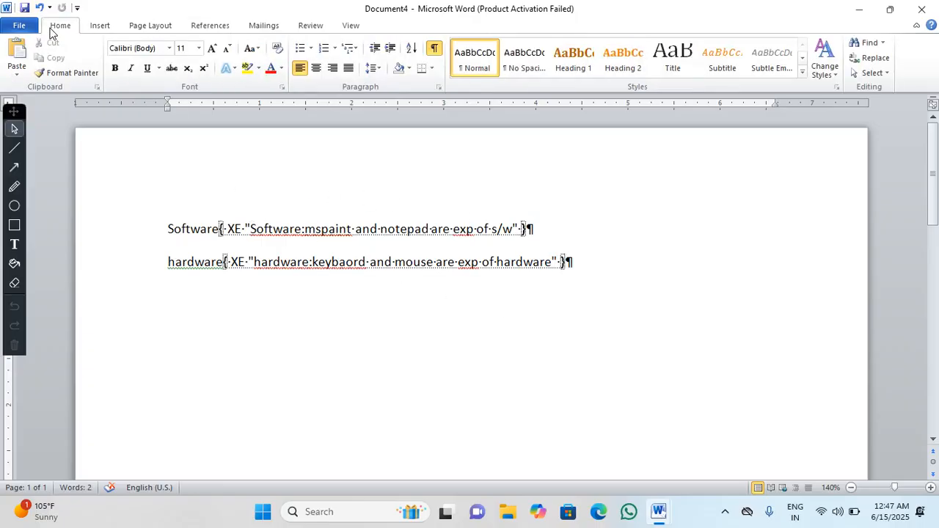
click(433, 50)
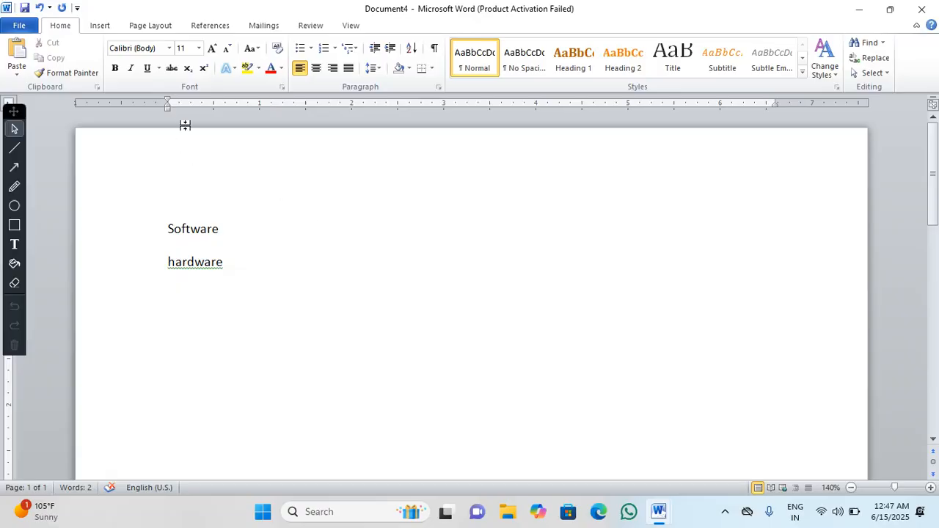
Insert an indented two-column index below the marked words and delete the original Software and hardware lines
click(205, 27)
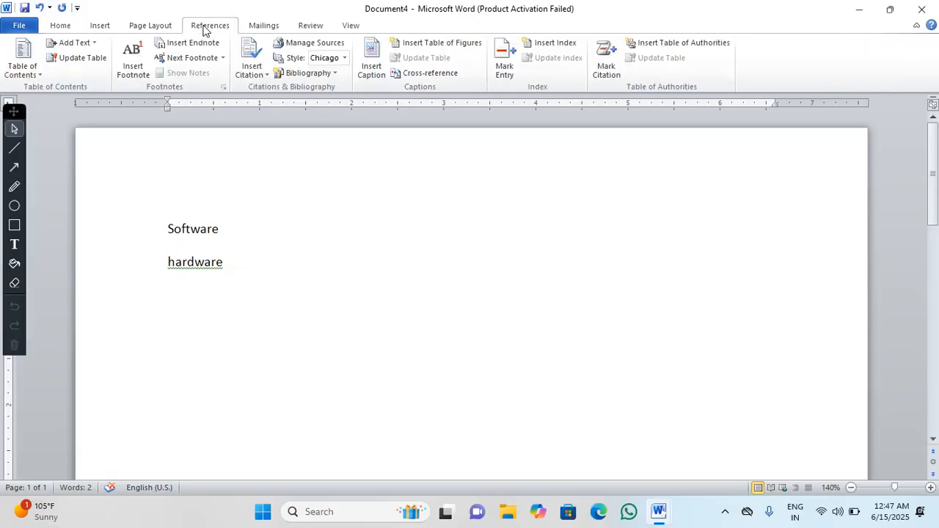
click(568, 47)
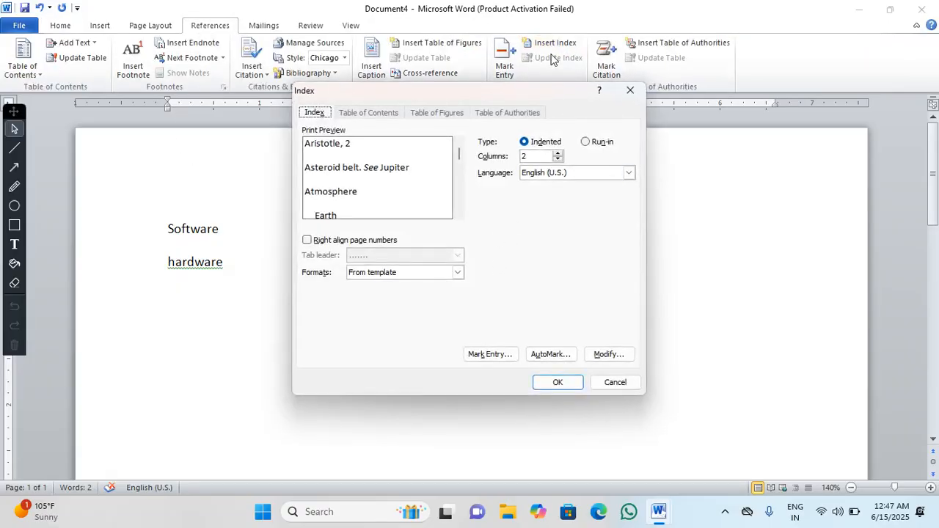
click(557, 382)
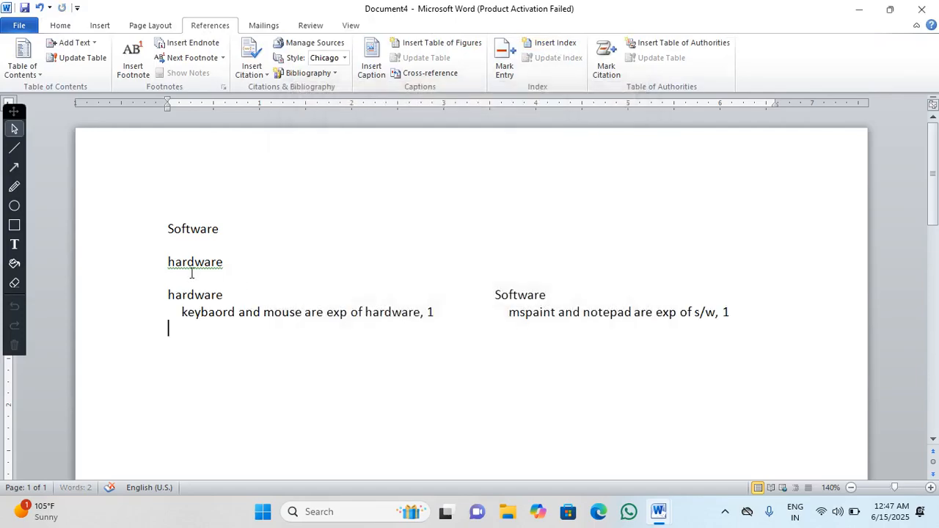
drag(245, 264, 146, 237)
key(BackSpace)
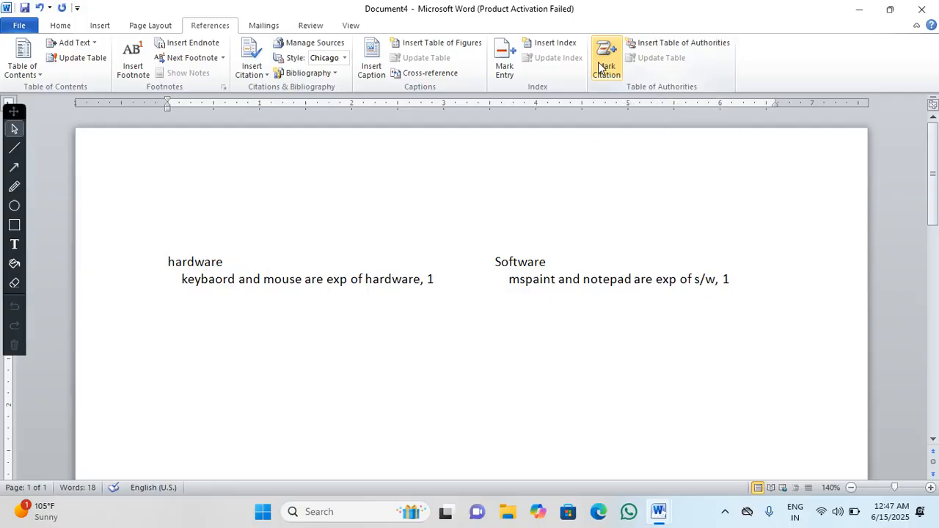
Clear the whole document and enter Apple and Banana on separate lines
key(ctrl+a)
key(Delete)
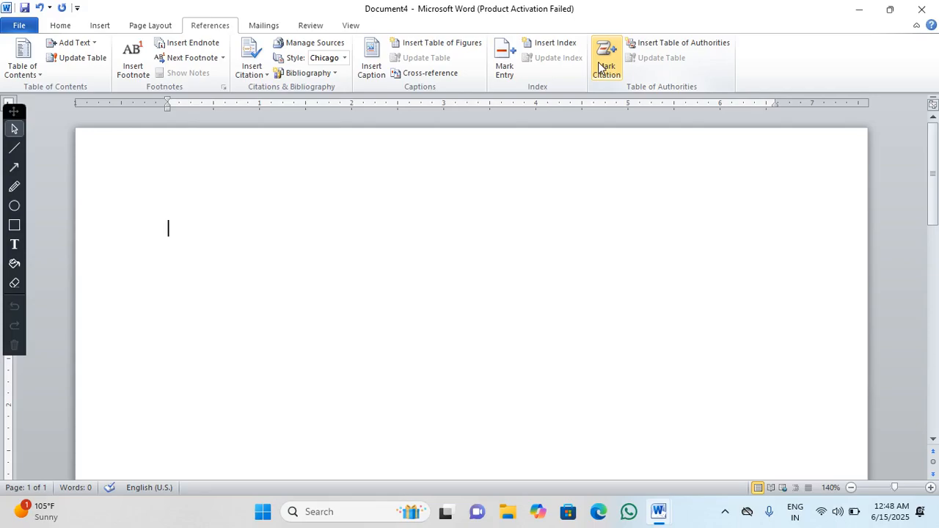
text(apple)
key(Return)
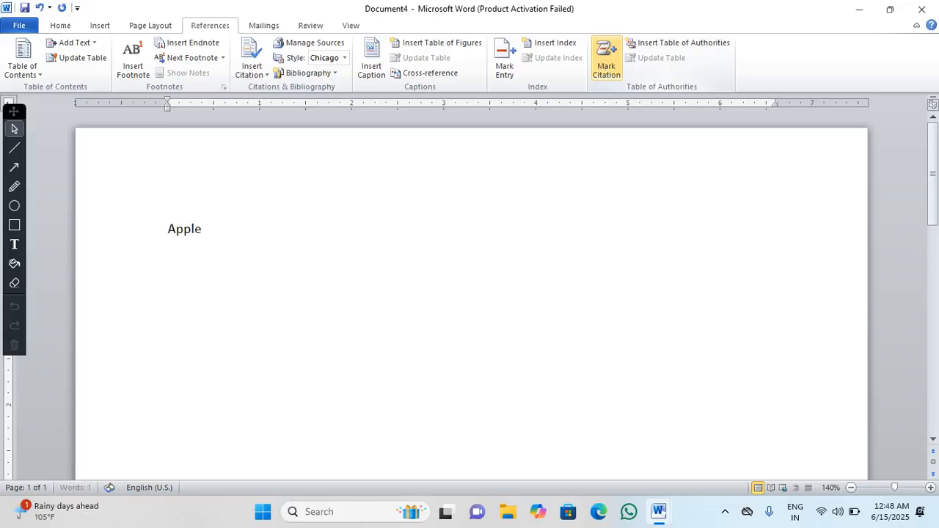
text(nana)
key(BackSpace)
key(BackSpace)
key(BackSpace)
key(BackSpace)
text(banana)
key(Return)
Extend the word list with Keyboard, Mouse, Red, Blue and Tomato, each on its own line
text(keyb)
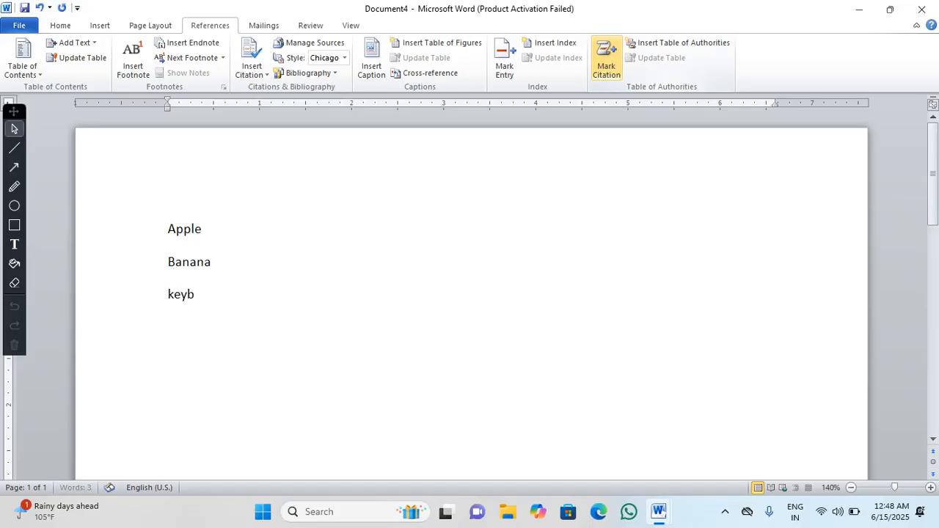
text(aord)
key(Return)
text(mouse)
key(Return)
text(Red)
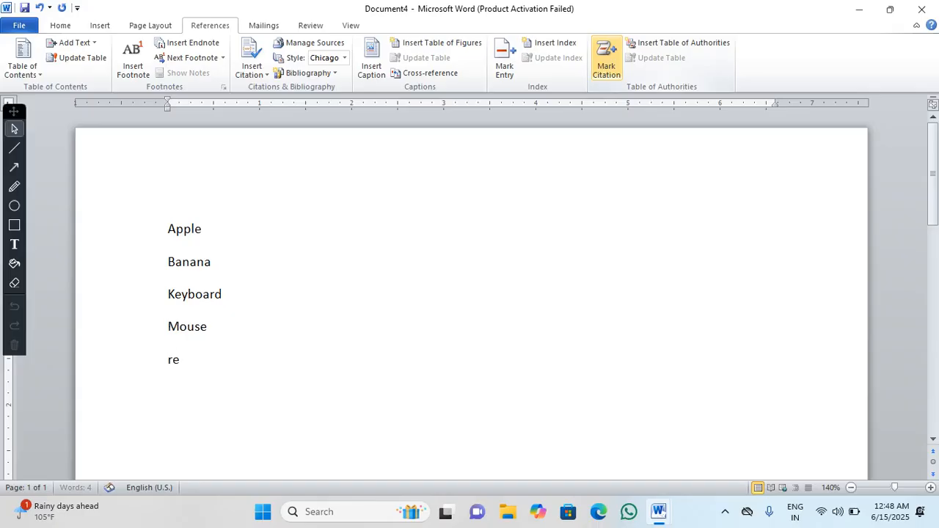
key(Return)
text(blue)
key(Return)
text(tam)
text(o)
key(BackSpace)
key(BackSpace)
key(BackSpace)
text(omato)
key(Return)
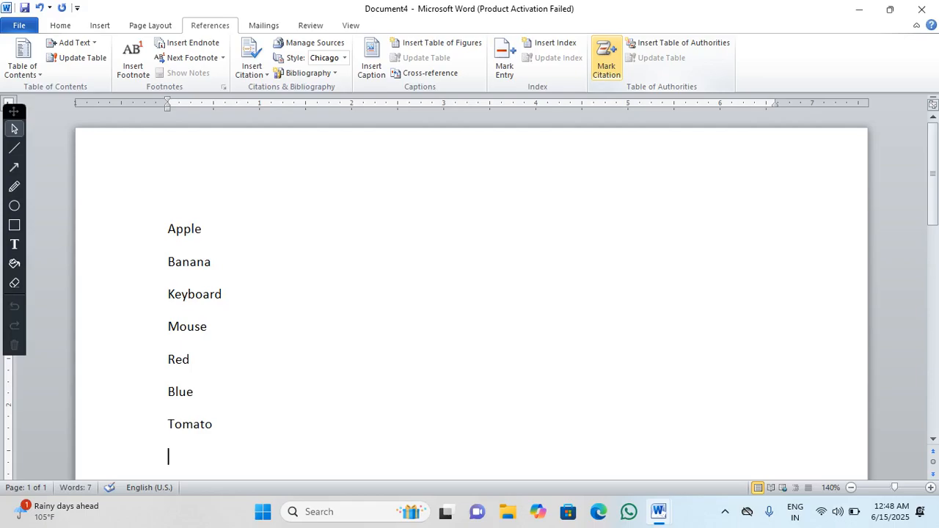
Add Tiger and lion on separate lines at the end of the word list
text(tiger)
key(Return)
text(lion)
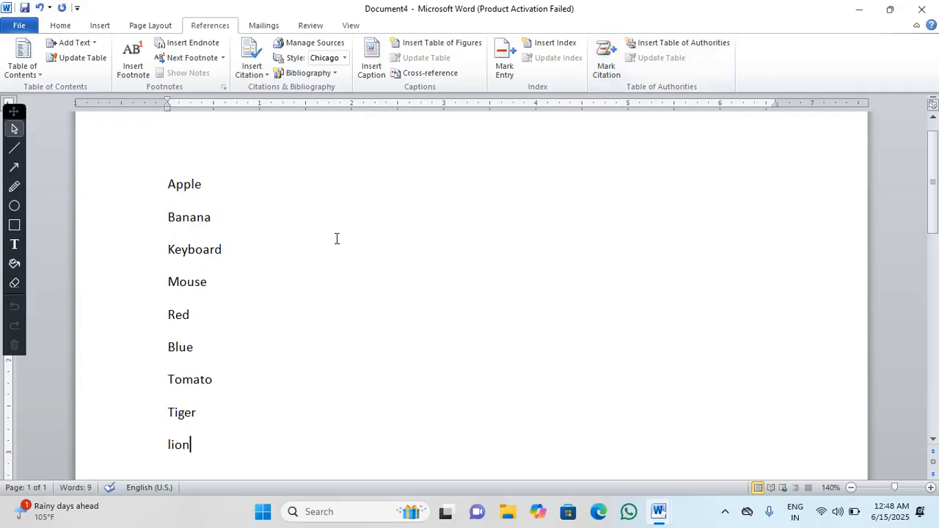
Uncover the vertical ruler and reduce the page's top margin so the word list starts higher
scroll(336, 239, up, 1)
drag(15, 110, 69, 108)
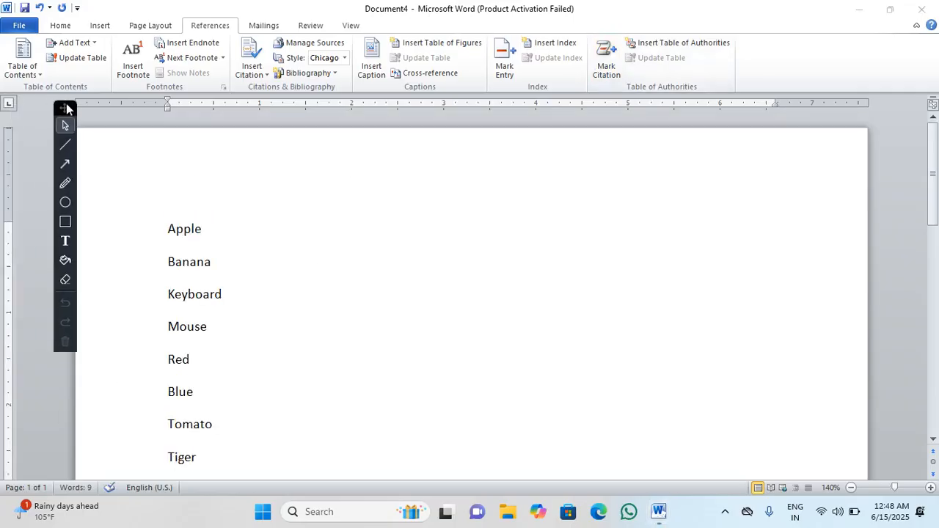
drag(7, 227, 9, 162)
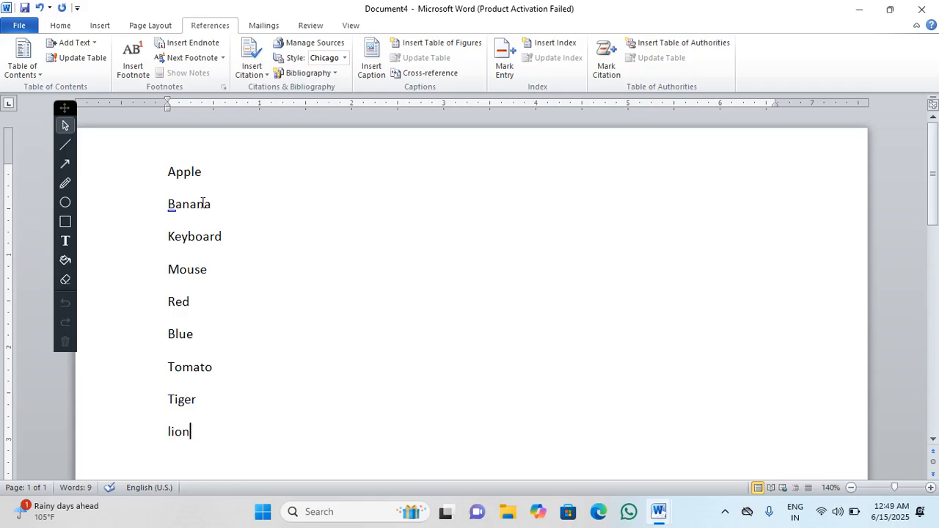
Start a citation for the Apple line and rename its category 8 to fruits
click(212, 171)
click(157, 173)
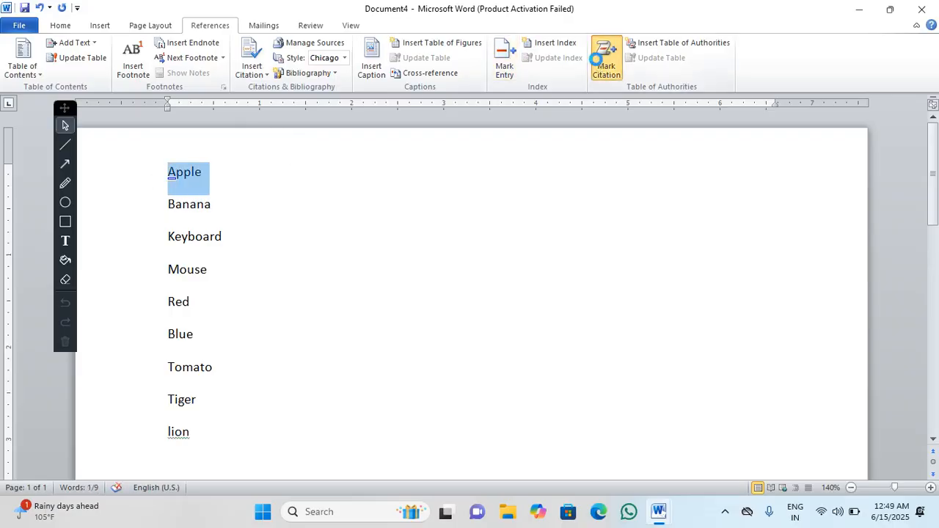
click(598, 65)
click(422, 218)
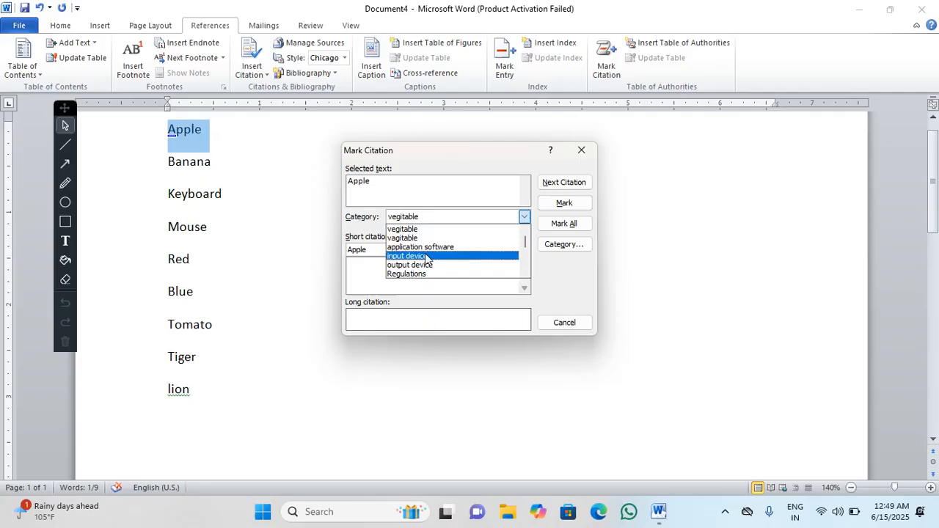
scroll(423, 273, down, 2)
scroll(423, 264, up, 2)
scroll(421, 268, down, 2)
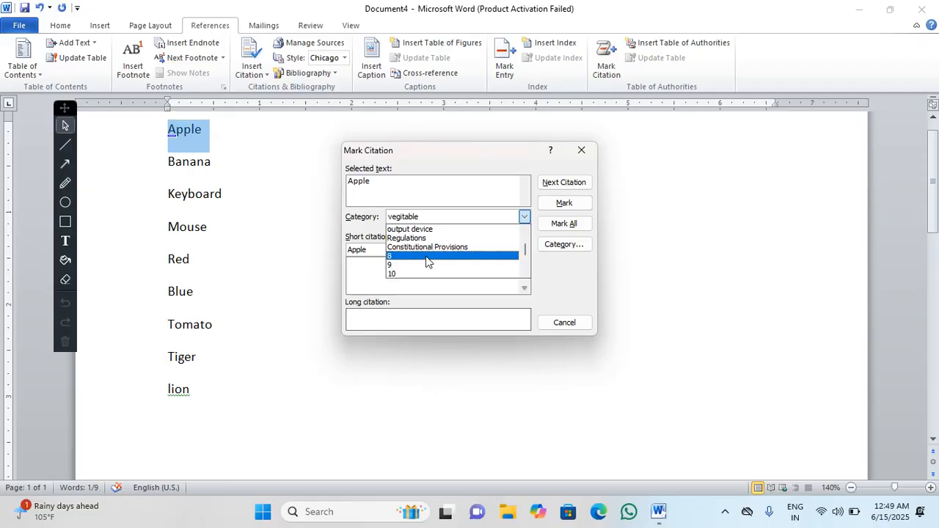
click(427, 257)
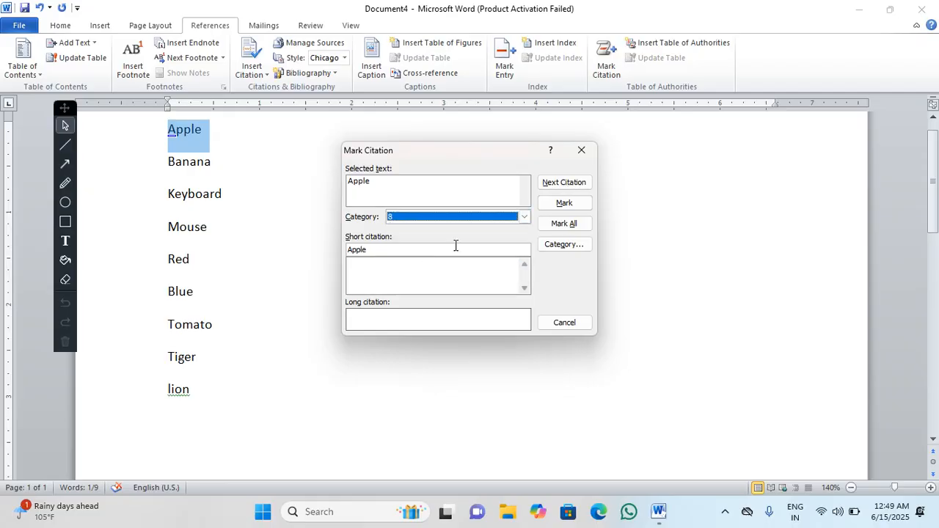
click(564, 244)
click(402, 284)
key(BackSpace)
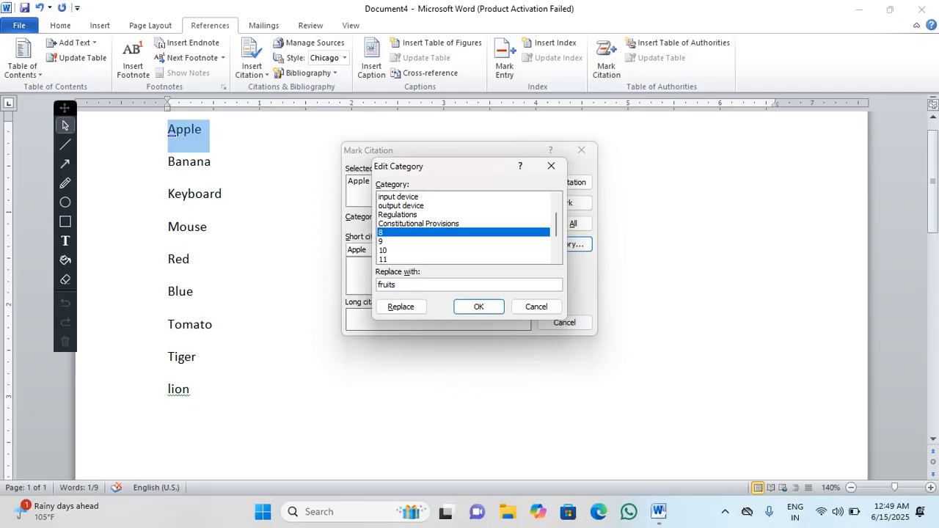
click(406, 308)
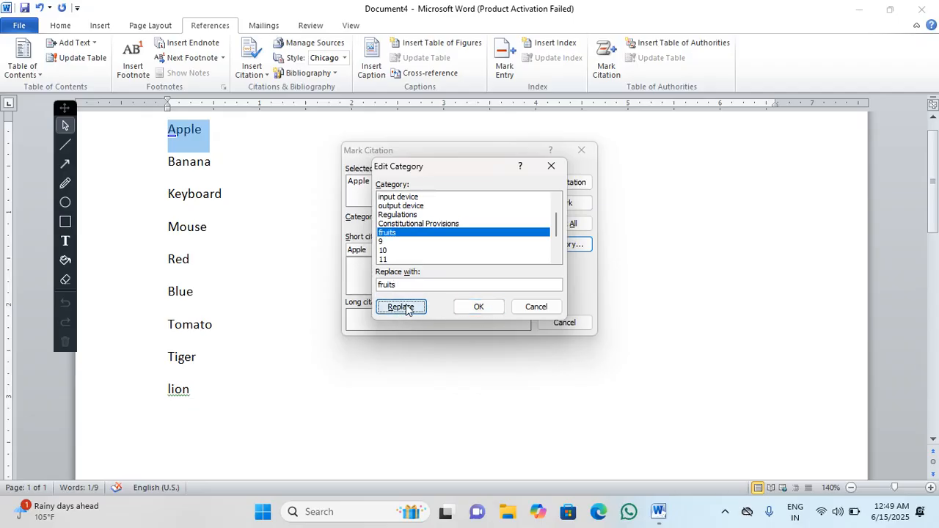
click(463, 309)
Mark Apple and Banana as citations in the fruits category
click(564, 202)
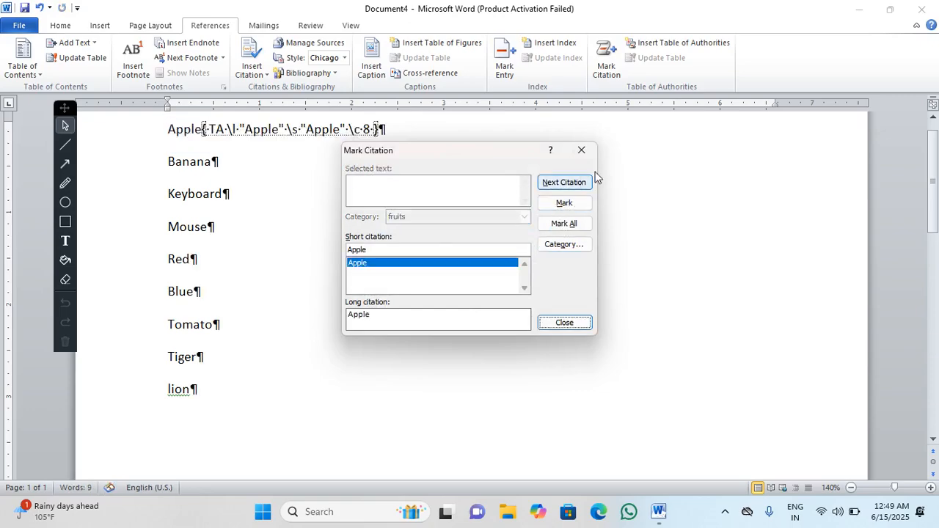
click(581, 150)
drag(168, 161, 230, 162)
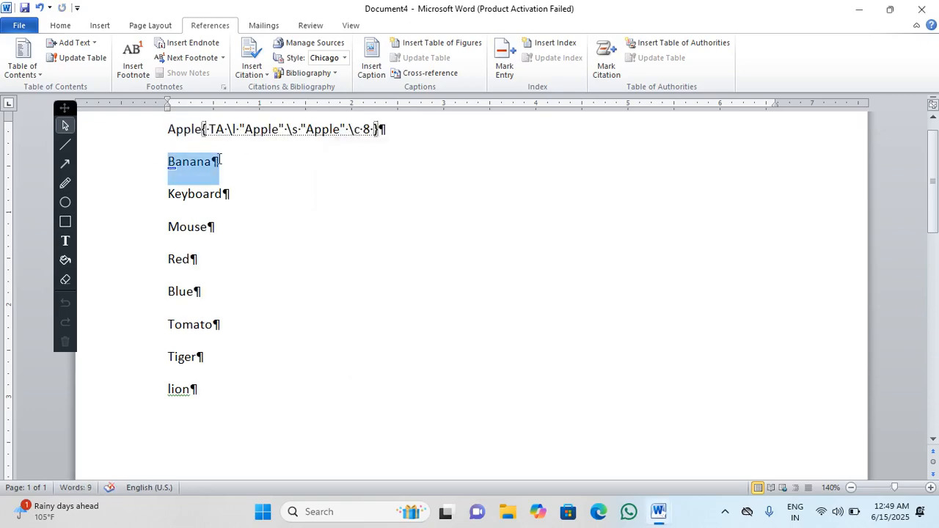
click(605, 59)
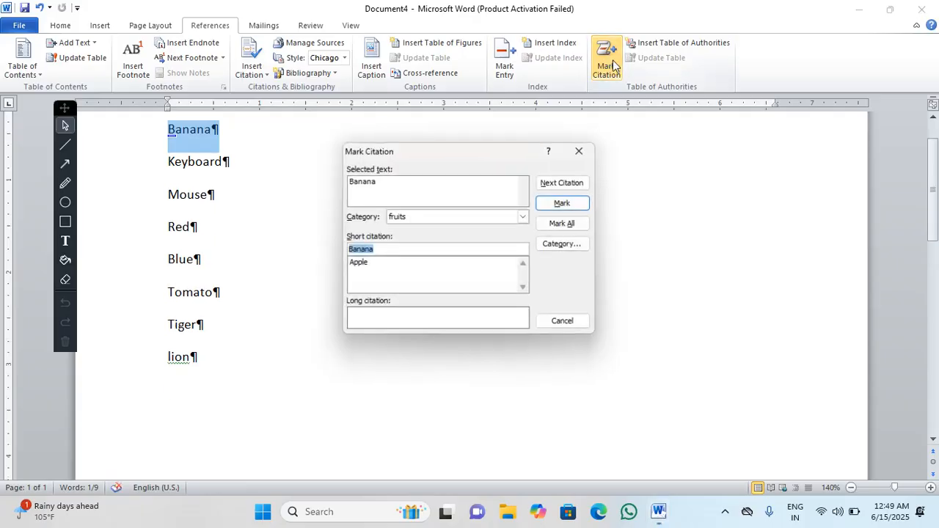
click(564, 202)
click(581, 149)
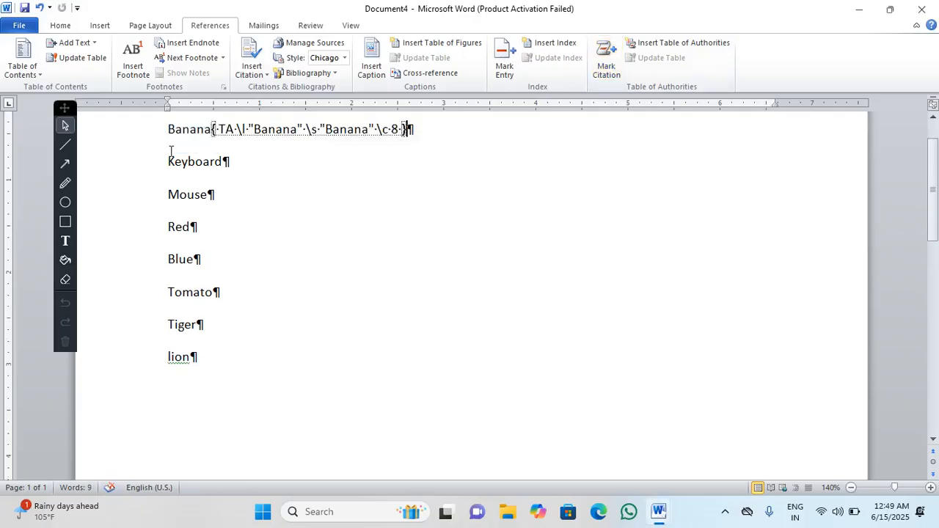
Mark Keyboard as a citation in the input device category
drag(168, 162, 229, 161)
click(606, 59)
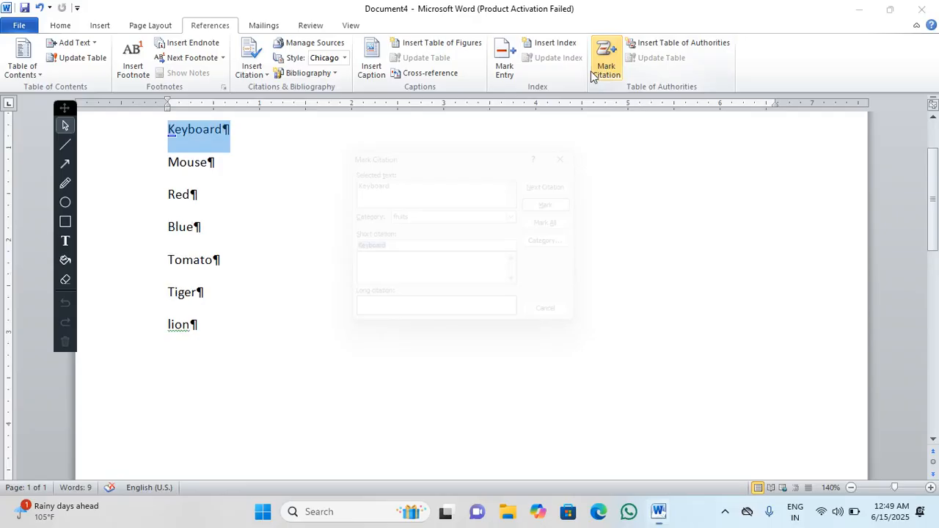
click(523, 216)
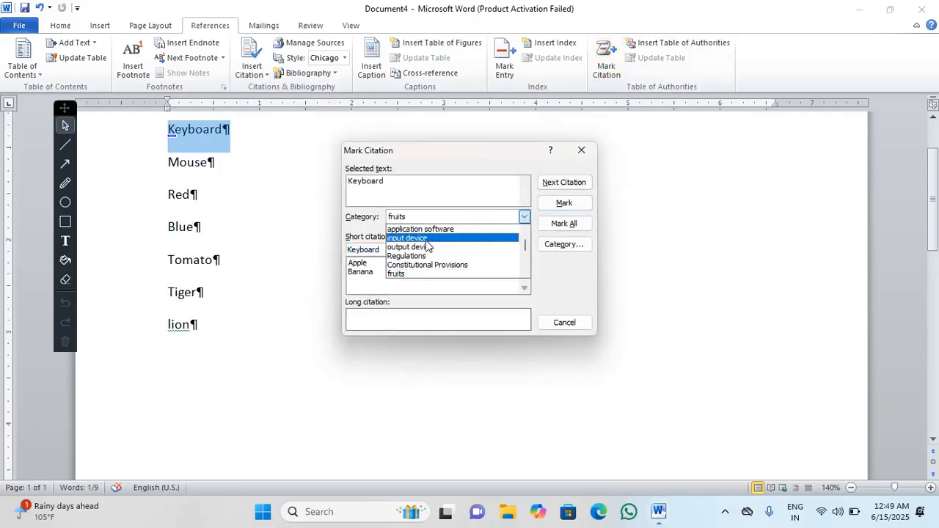
click(432, 237)
click(564, 203)
click(581, 150)
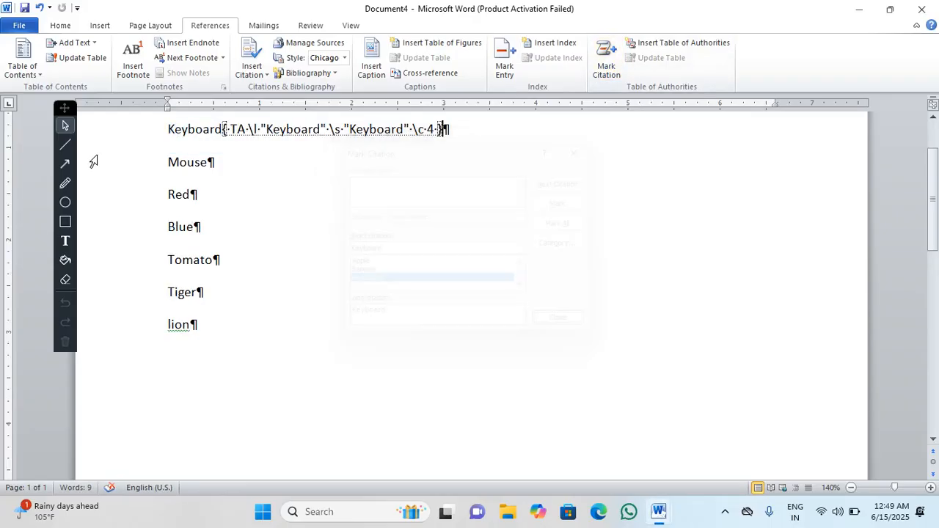
Mark Mouse as a citation, also in the input device category
drag(168, 161, 228, 163)
click(606, 59)
click(564, 202)
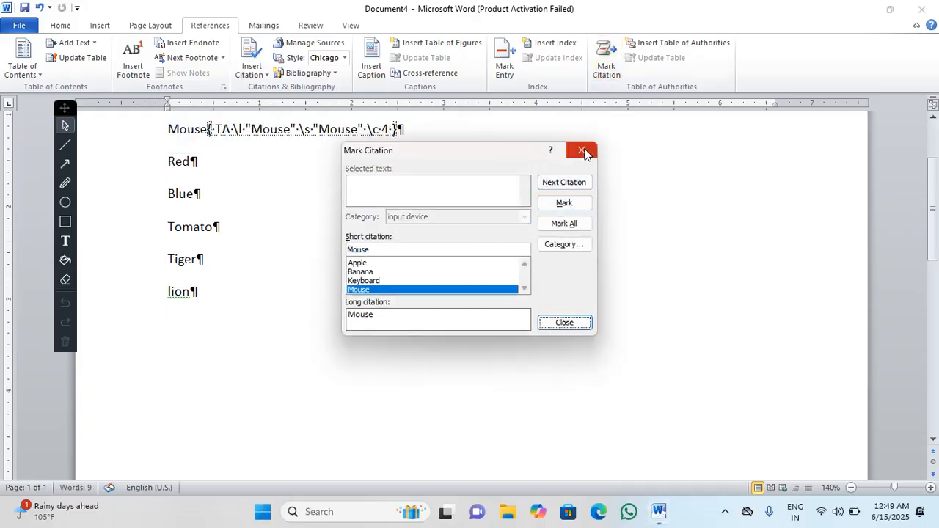
click(581, 150)
drag(161, 161, 256, 163)
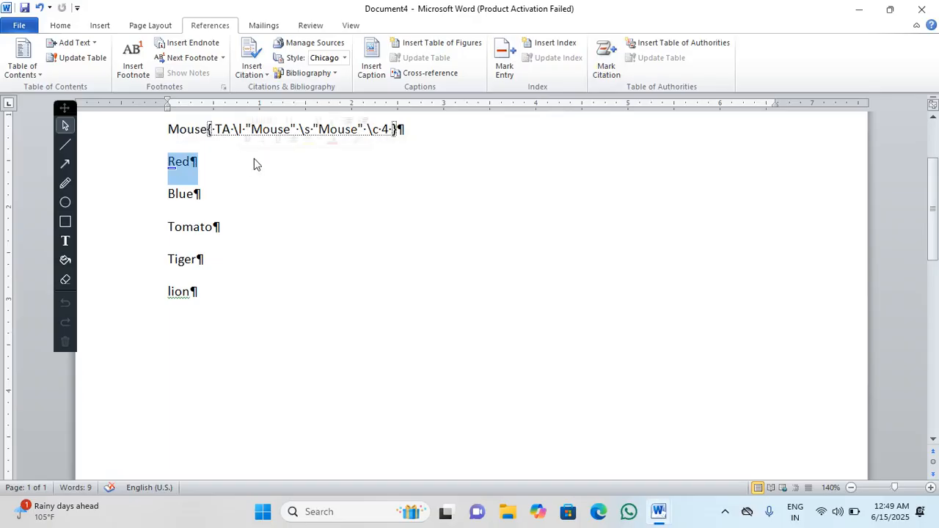
click(606, 53)
click(583, 204)
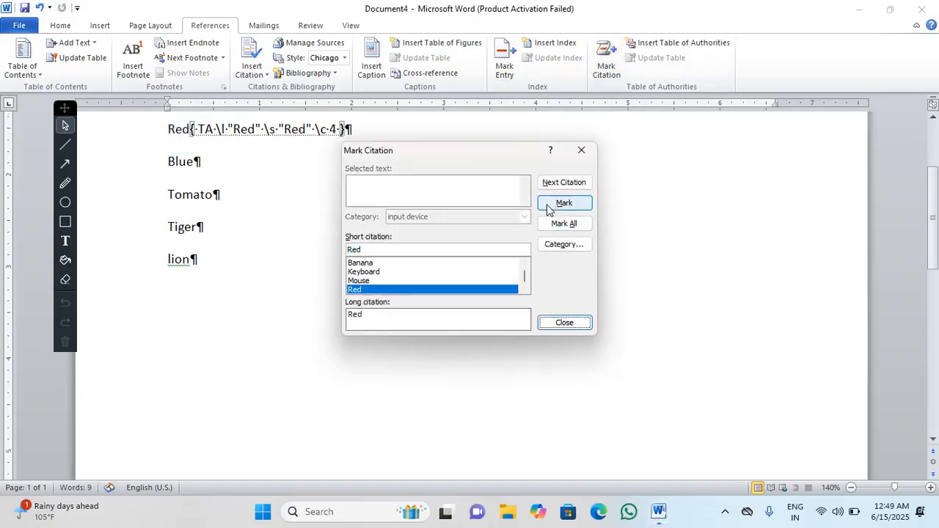
click(581, 150)
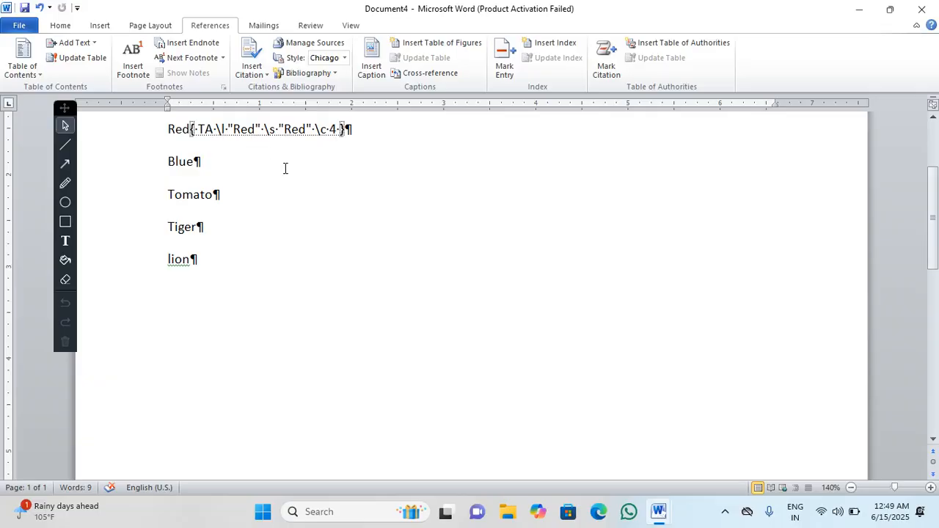
scroll(286, 169, up, 3)
drag(355, 302, 223, 308)
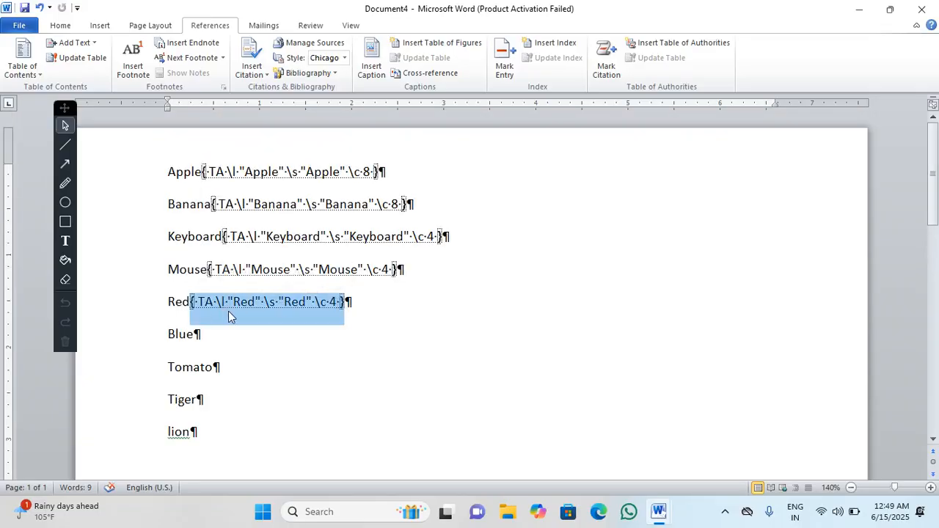
key(Delete)
Start a citation for the Red line and rename its category 9 to colour
drag(167, 301, 198, 302)
click(607, 66)
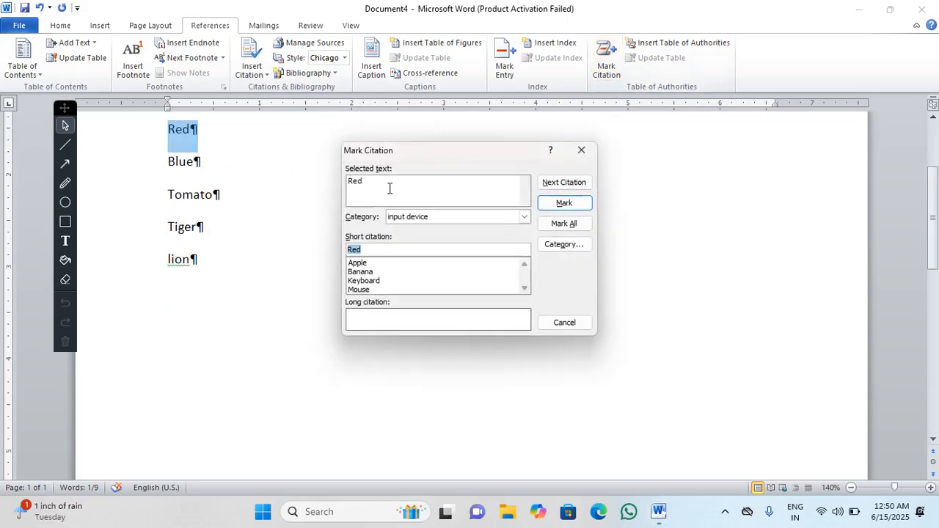
click(408, 220)
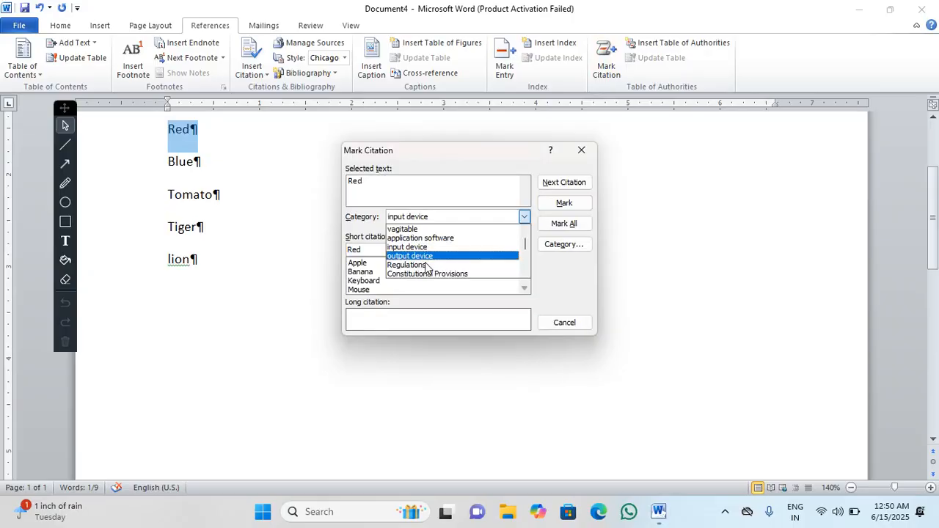
scroll(434, 270, down, 1)
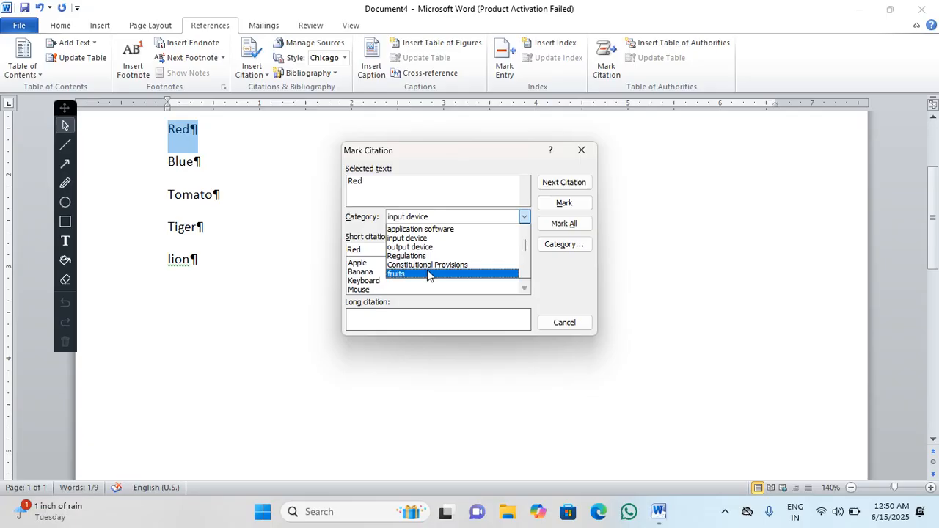
scroll(429, 273, down, 2)
click(431, 273)
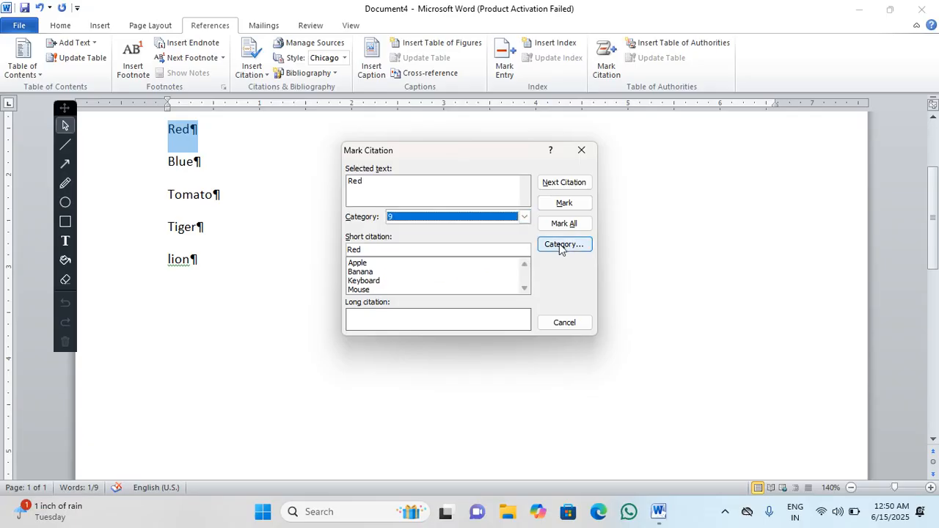
click(547, 250)
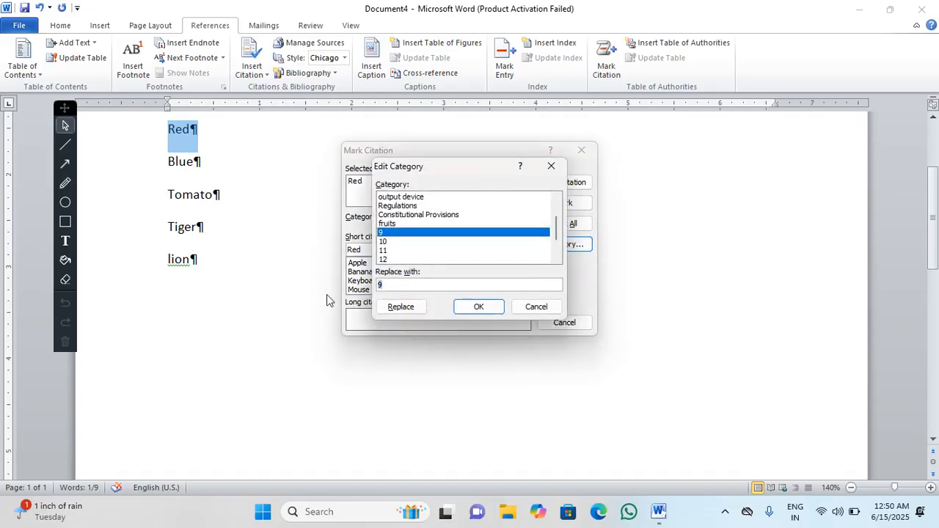
key(BackSpace)
text(colo)
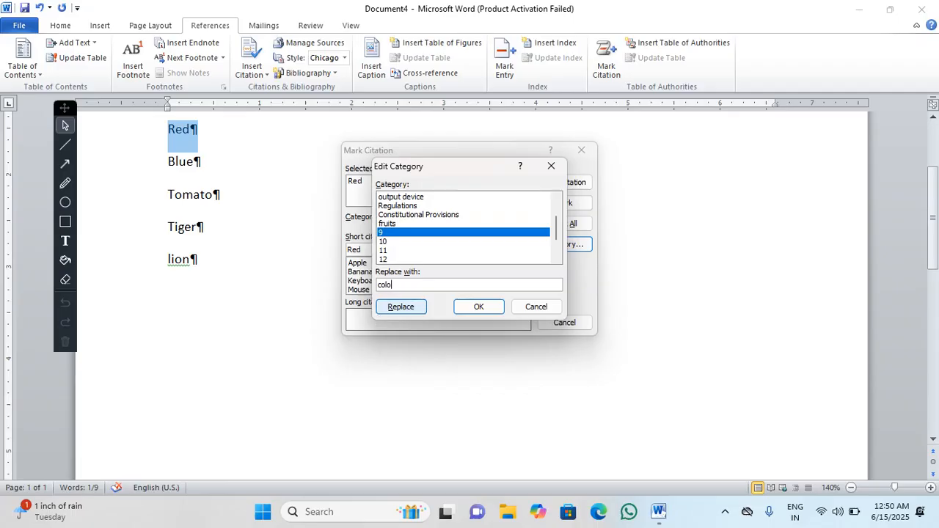
click(400, 308)
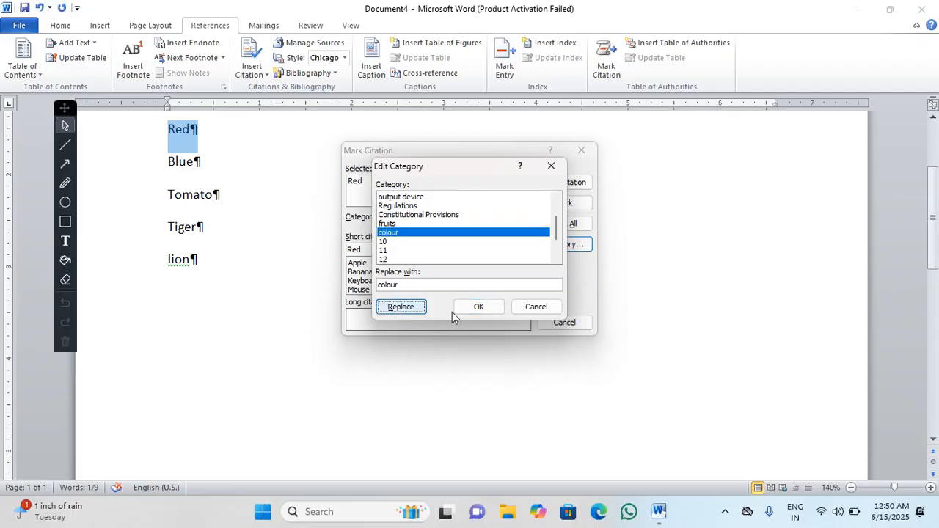
click(477, 308)
Mark Red and Blue as citations in the colour category
click(566, 203)
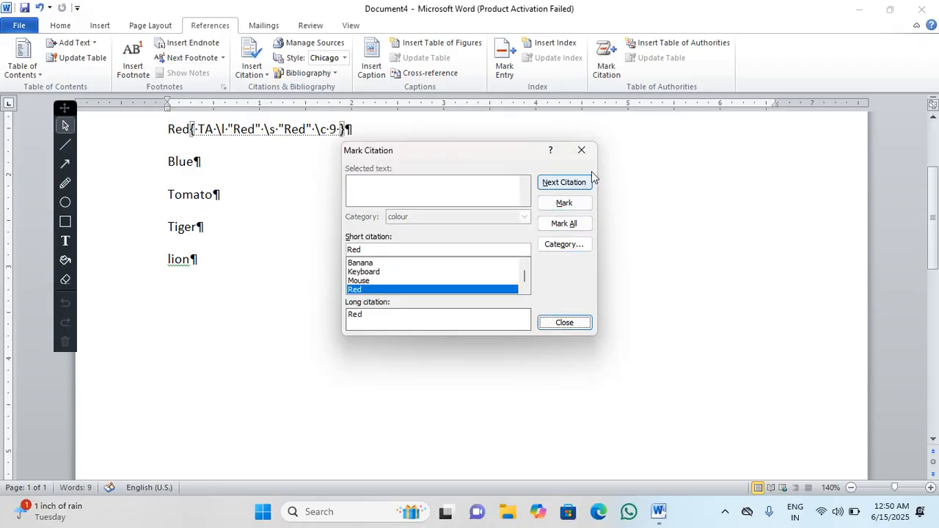
click(581, 149)
drag(165, 162, 224, 162)
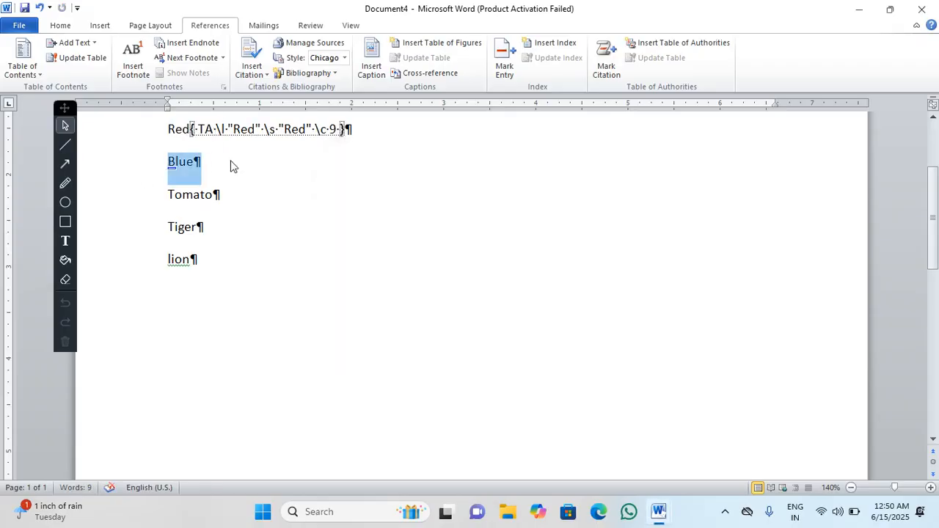
click(606, 62)
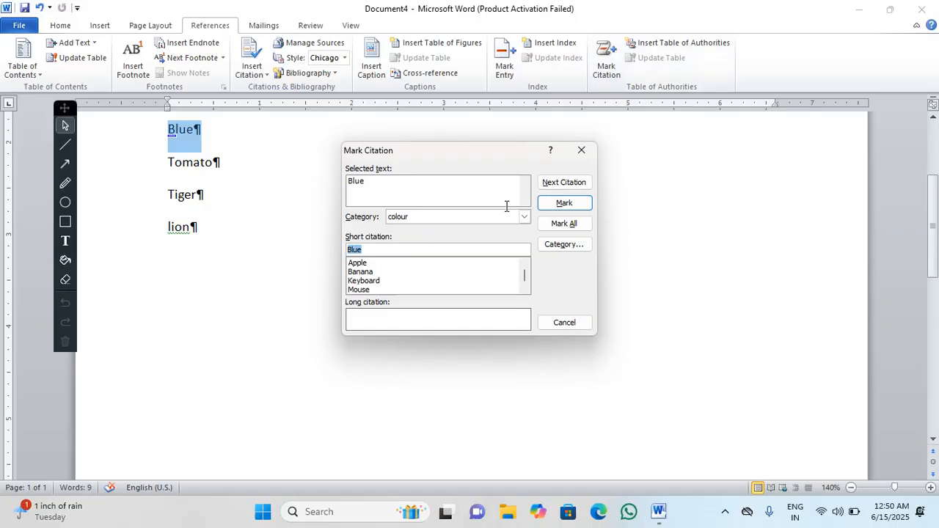
click(576, 205)
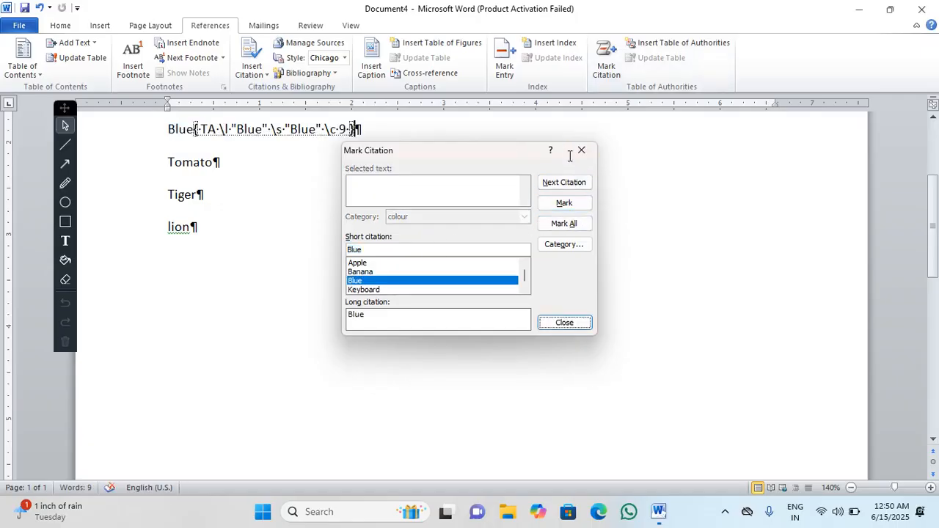
click(580, 150)
Mark the word Tomato as a citation in the existing "vagitable" category
drag(166, 163, 222, 163)
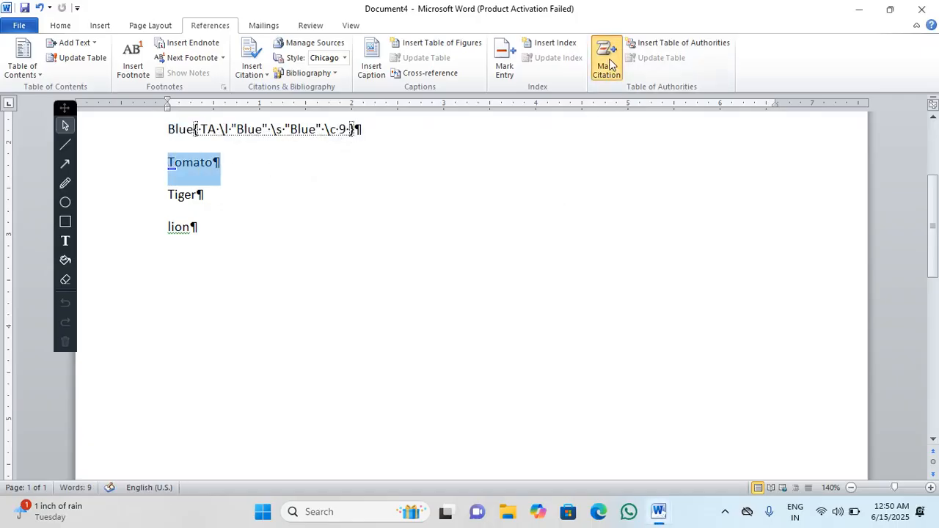
click(606, 62)
click(422, 218)
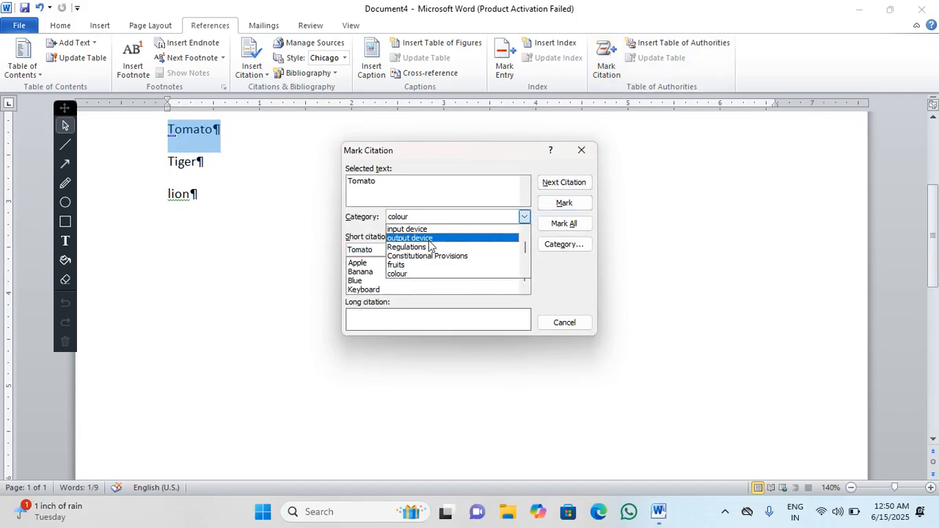
scroll(428, 269, down, 1)
scroll(426, 256, up, 2)
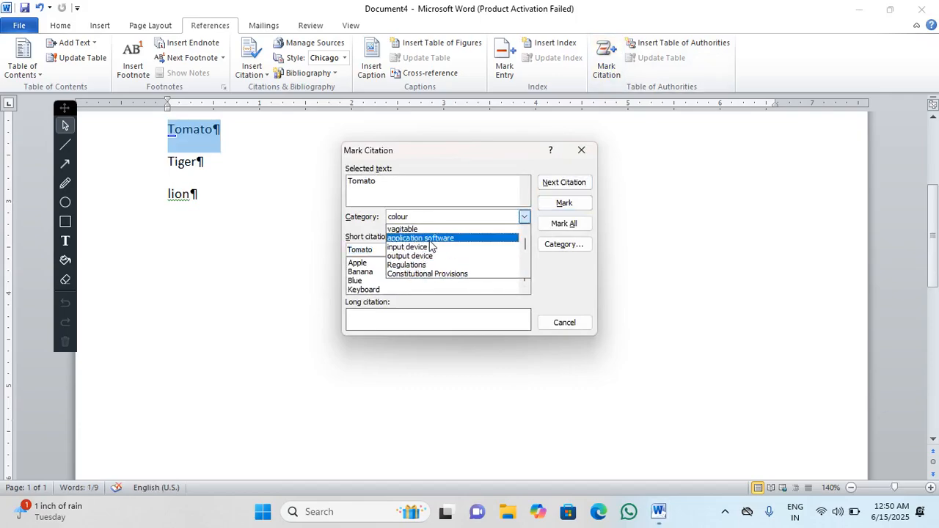
click(429, 229)
click(563, 204)
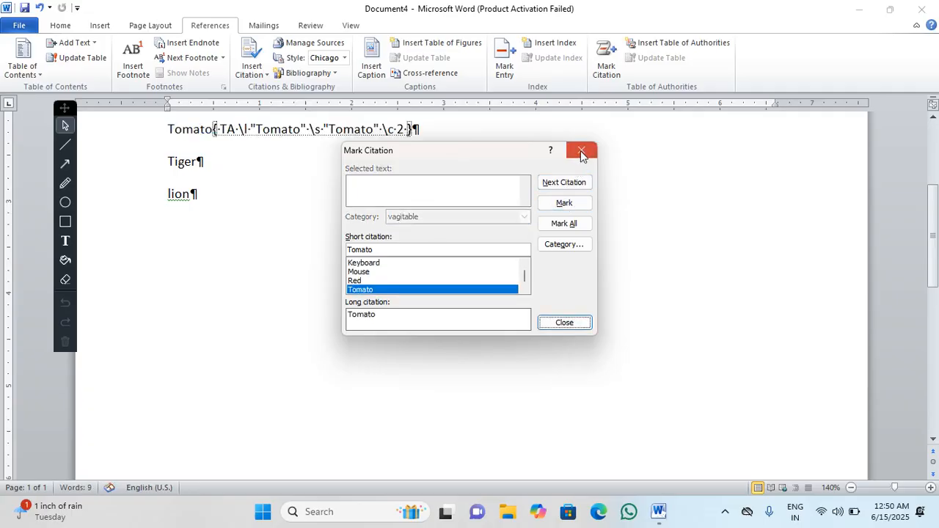
click(581, 151)
Start a citation for the Tiger line and rename its Regulations category to Animal
drag(171, 168, 231, 165)
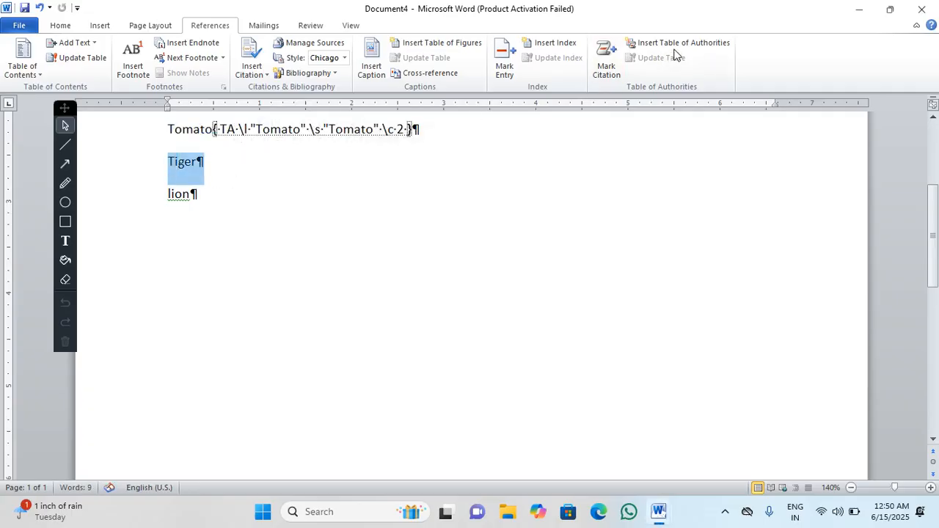
click(605, 64)
click(486, 218)
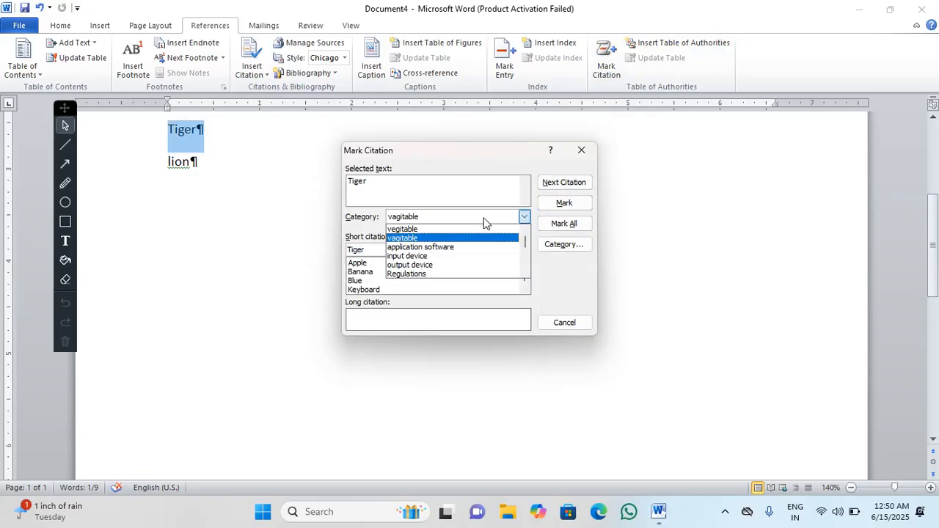
click(441, 275)
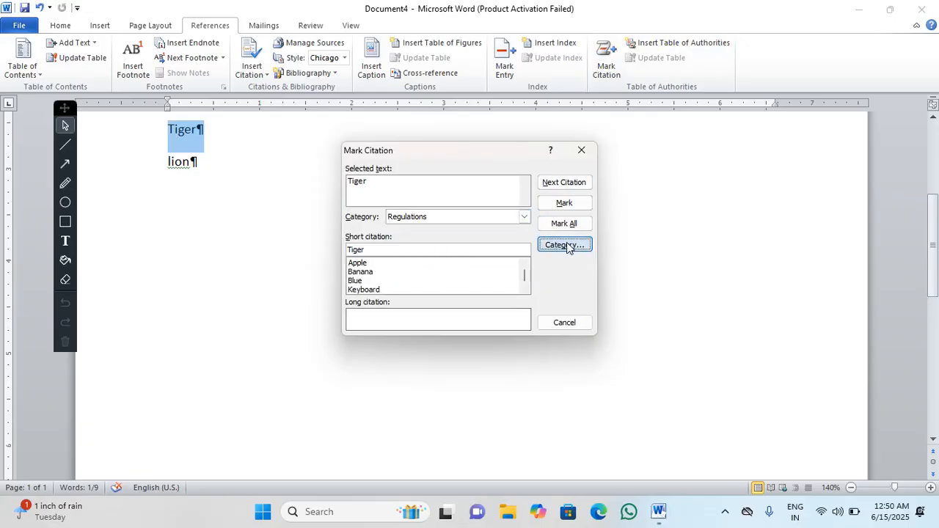
click(562, 244)
double_click(423, 284)
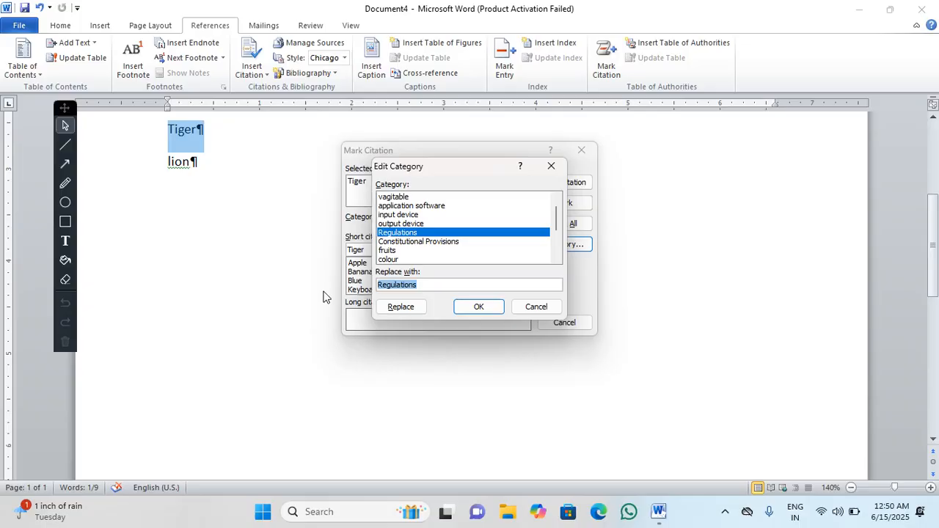
key(BackSpace)
text(Animal)
click(401, 307)
click(478, 307)
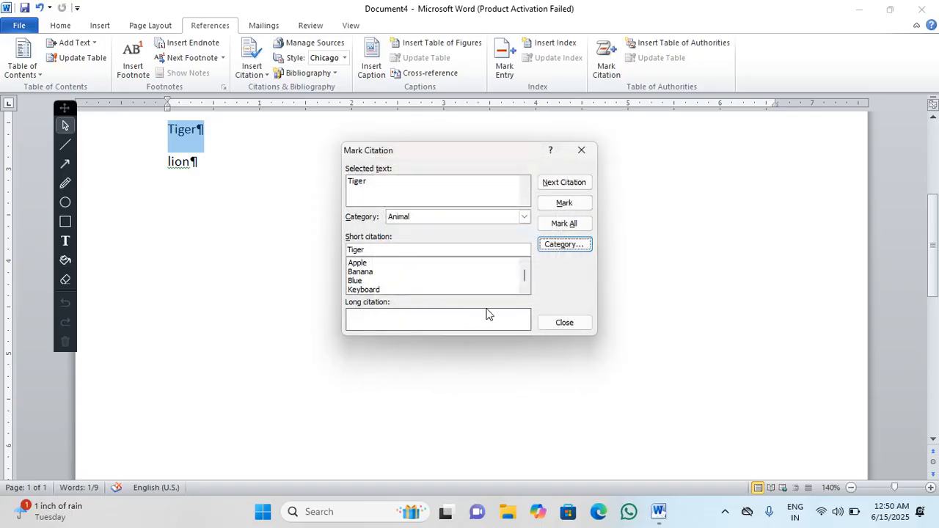
Mark Tiger and lion as citations in the Animal category
click(564, 202)
key(Escape)
drag(206, 163, 168, 167)
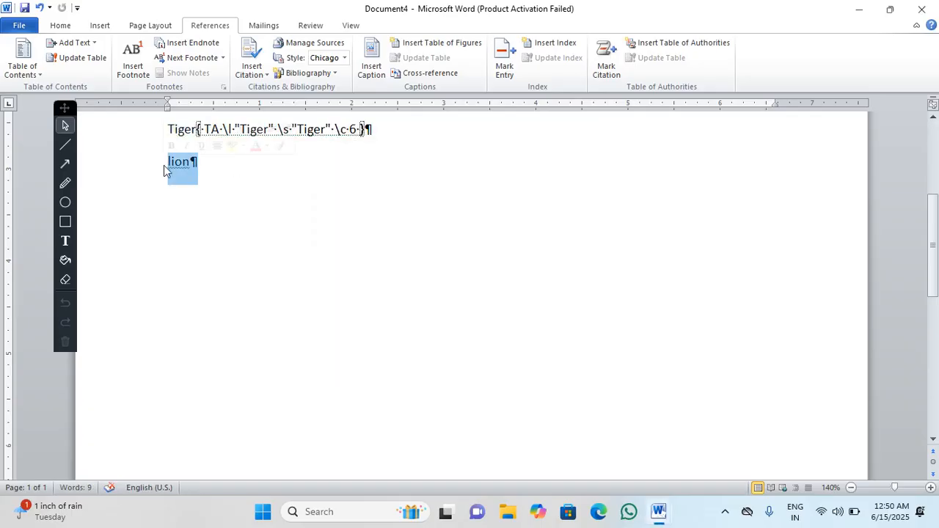
click(605, 66)
click(566, 203)
click(581, 149)
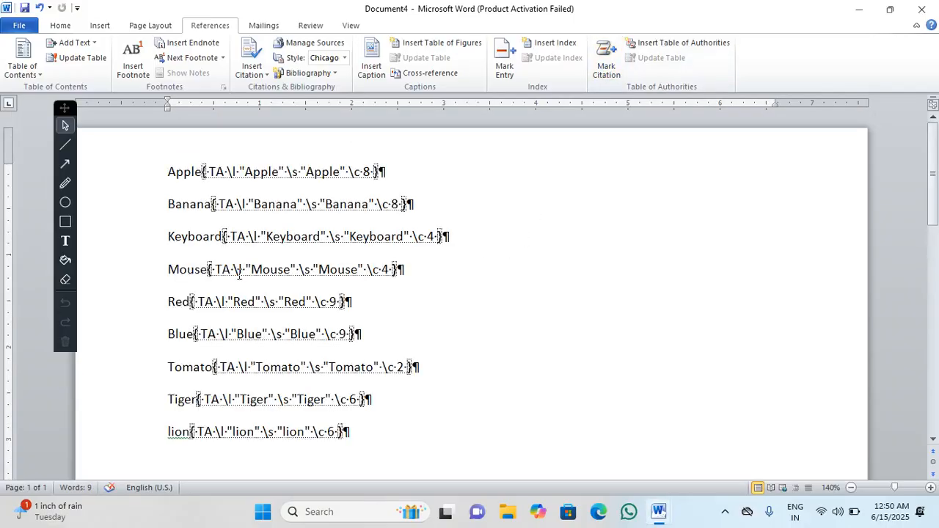
Hide the formatting marks so the citation field codes no longer show beside the listed words
click(68, 27)
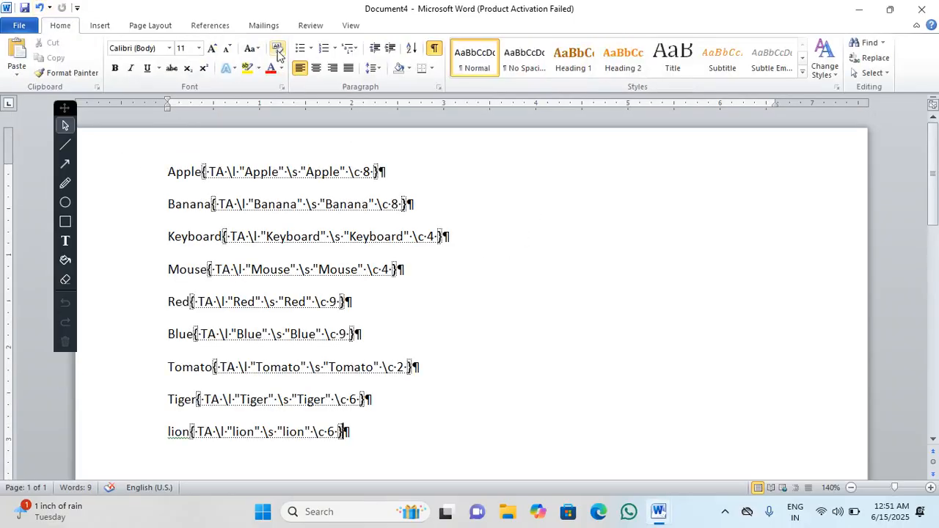
click(434, 50)
click(213, 27)
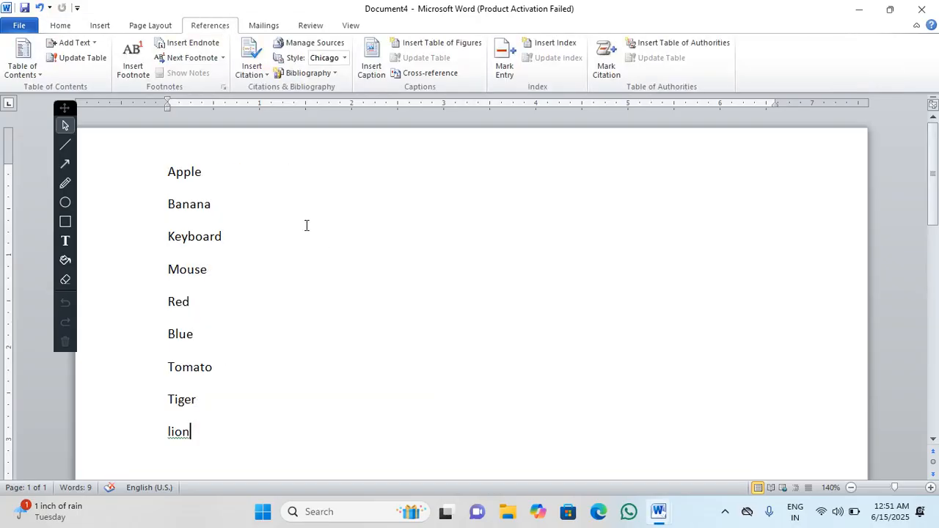
Insert a table of authorities for all categories two lines below the word list, keeping the template format and dotted tab leader
scroll(321, 281, down, 4)
key(Return)
key(Return)
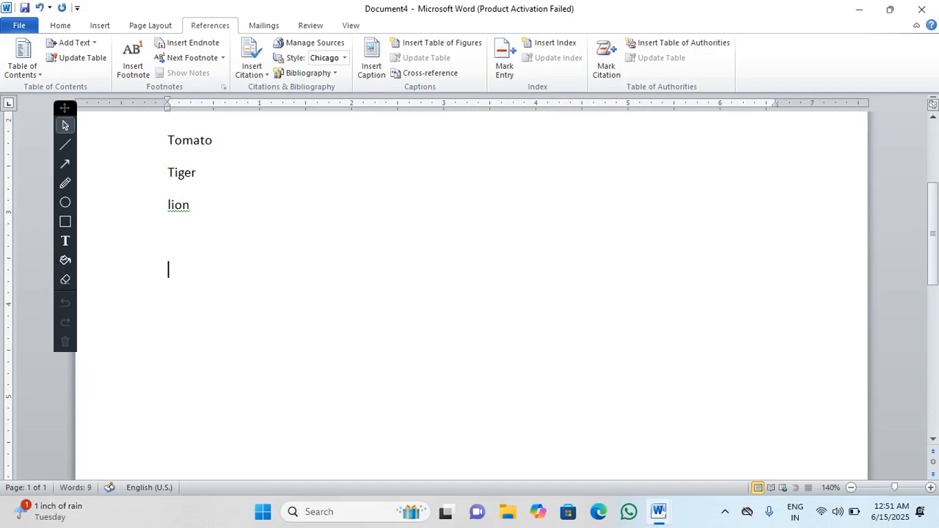
click(655, 42)
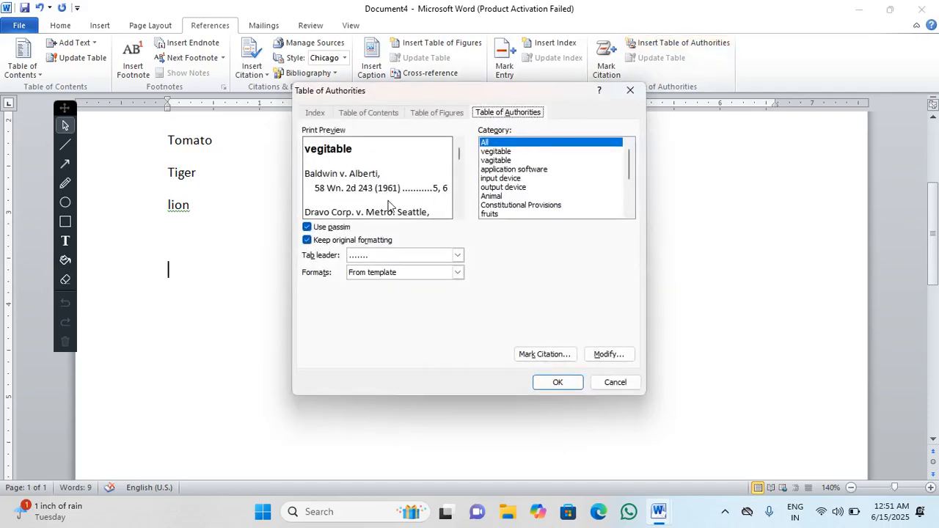
click(547, 382)
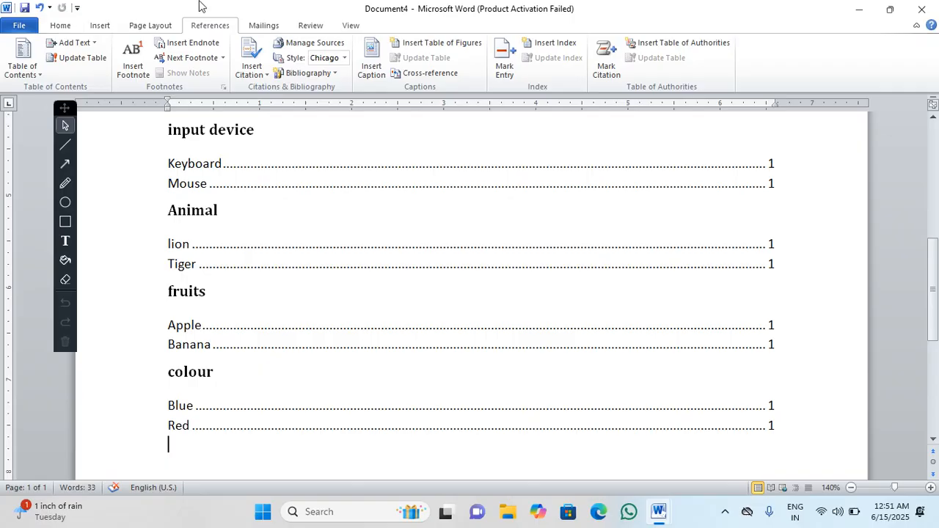
Bring up the mail merge commands for the document
click(272, 24)
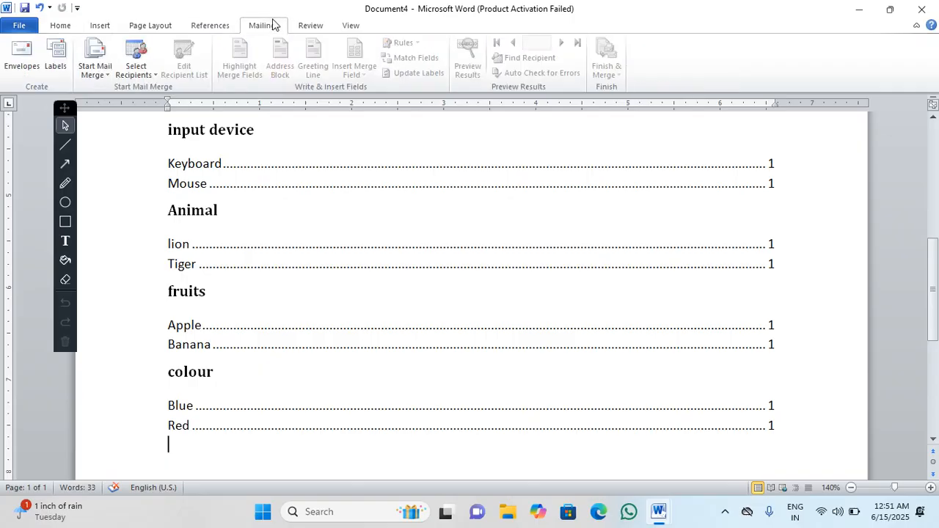